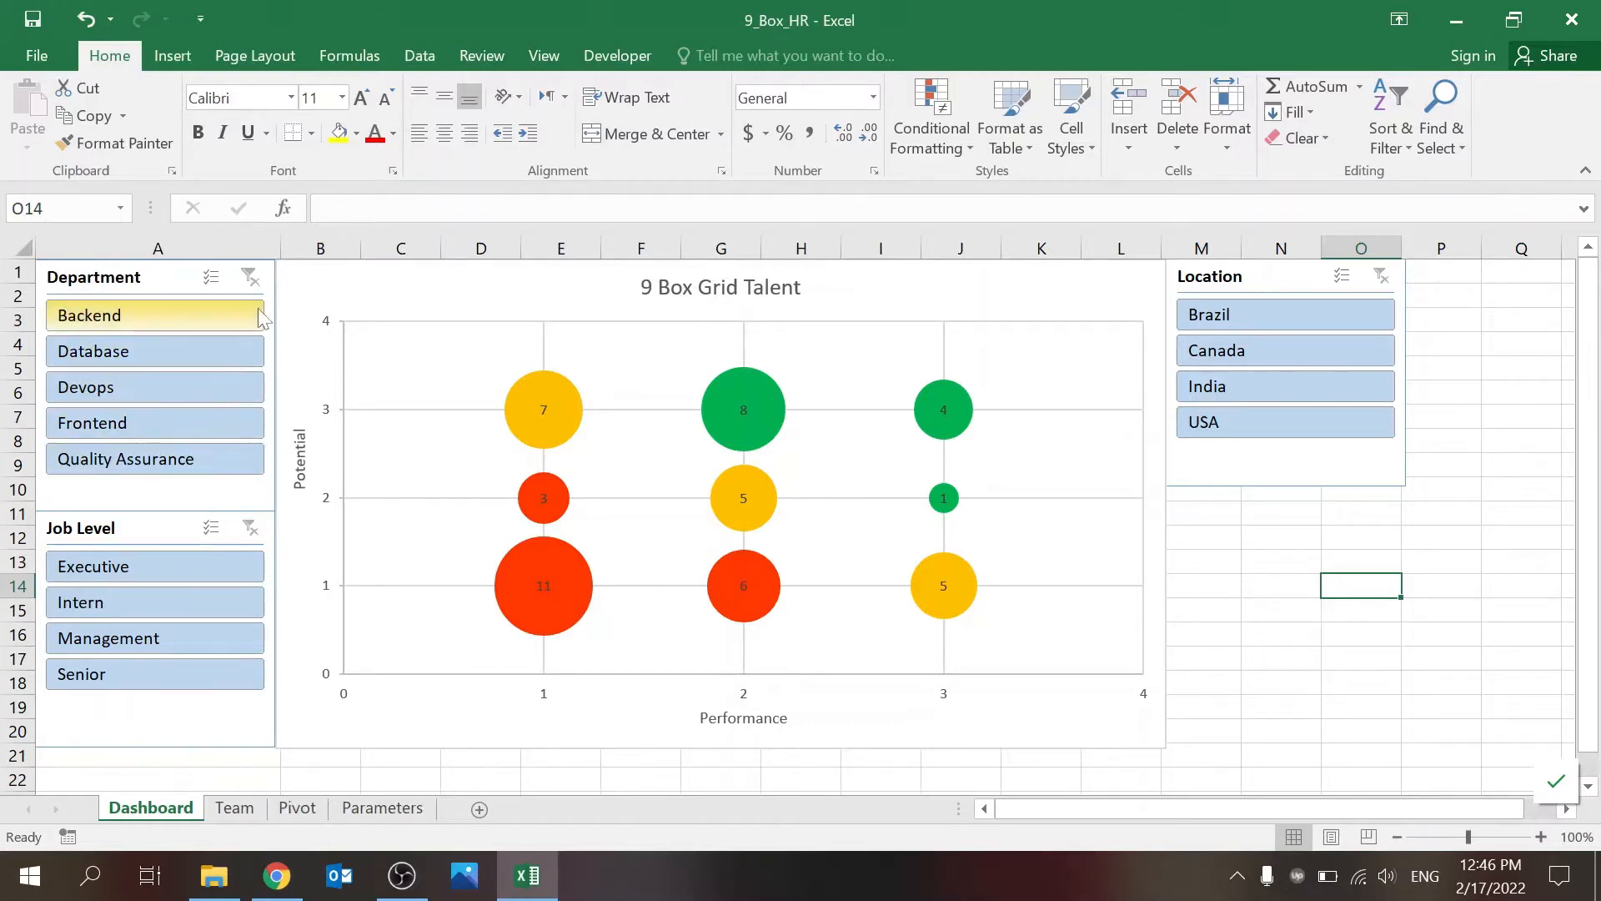
Step: Filter the 9 Box dashboard to the Database department, Intern job level and India location
{"action": "left_click", "coordinate": [184, 358]}
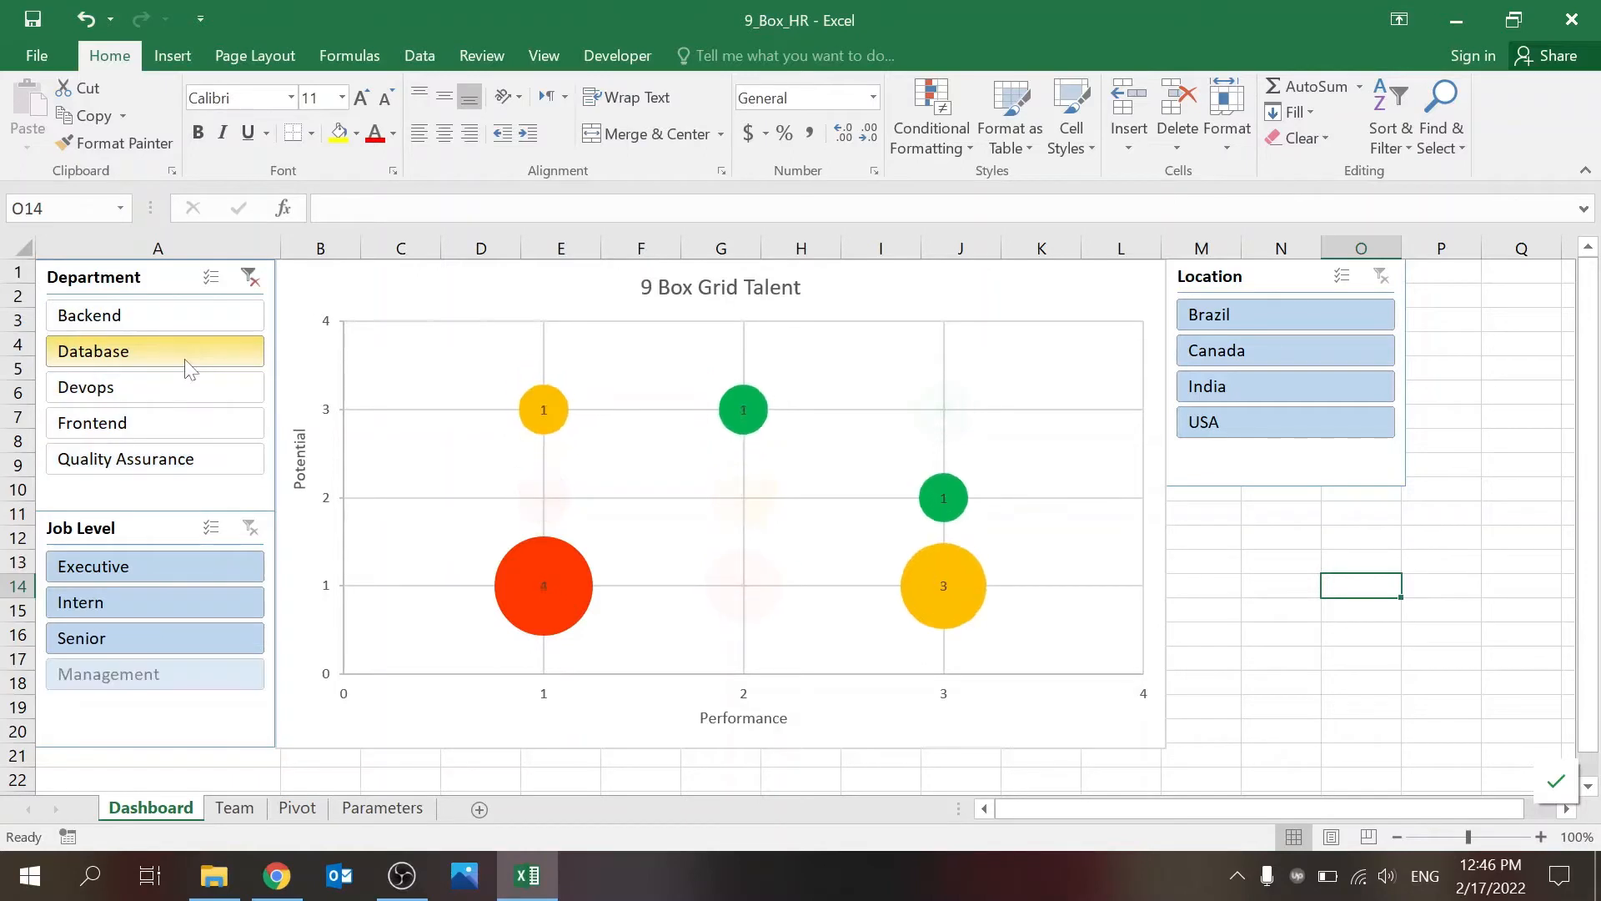
{"action": "left_click", "coordinate": [165, 607]}
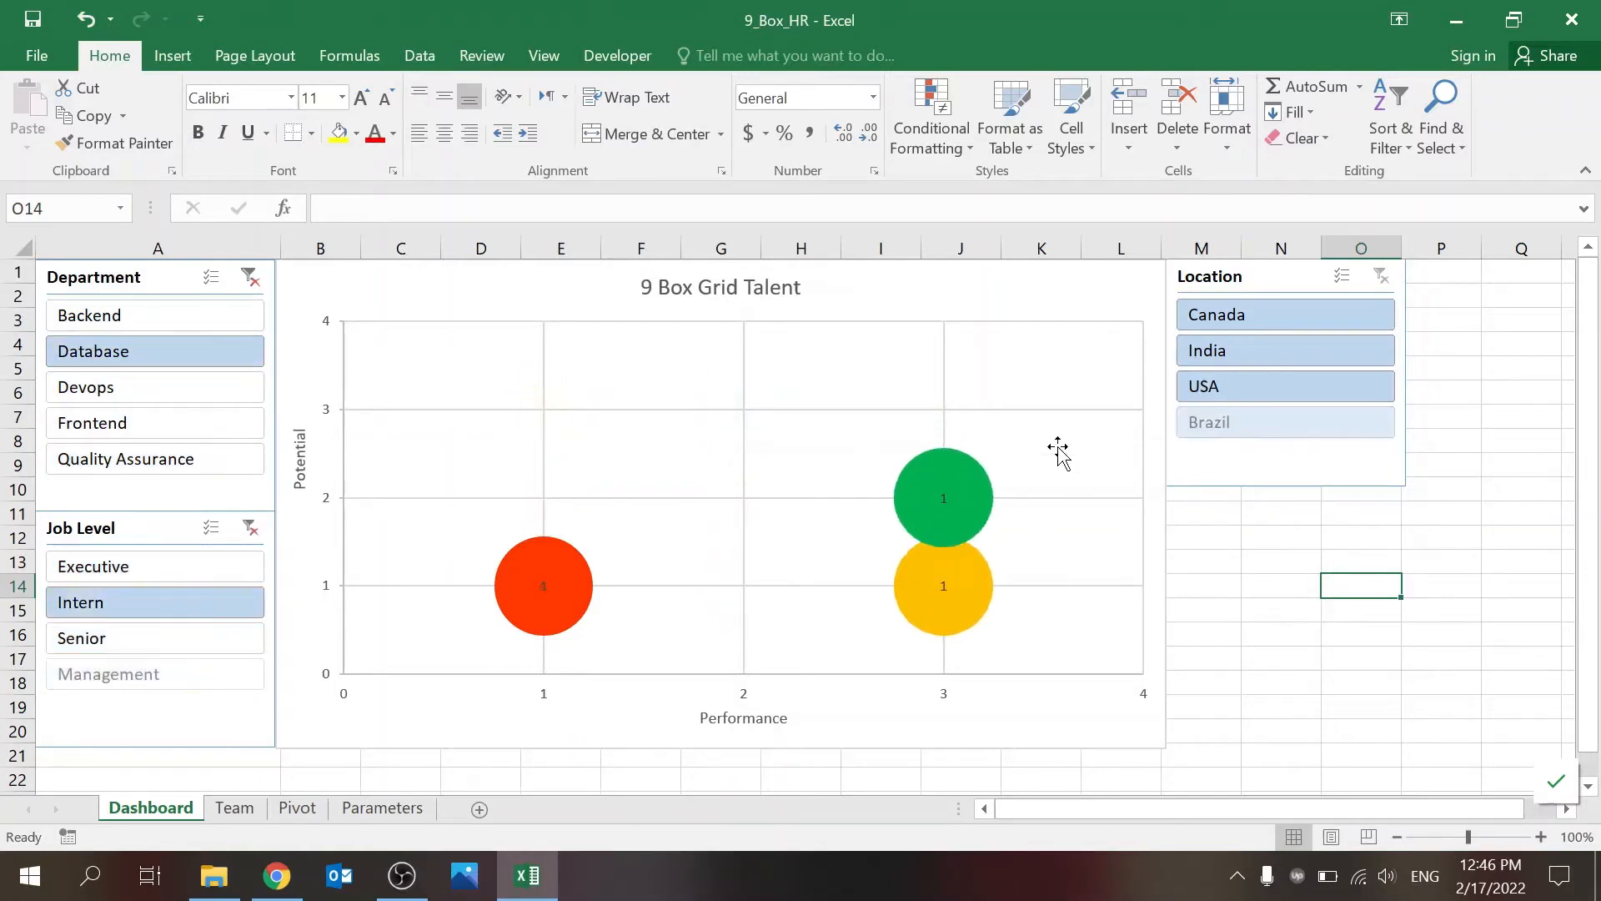
{"action": "left_click", "coordinate": [1232, 357]}
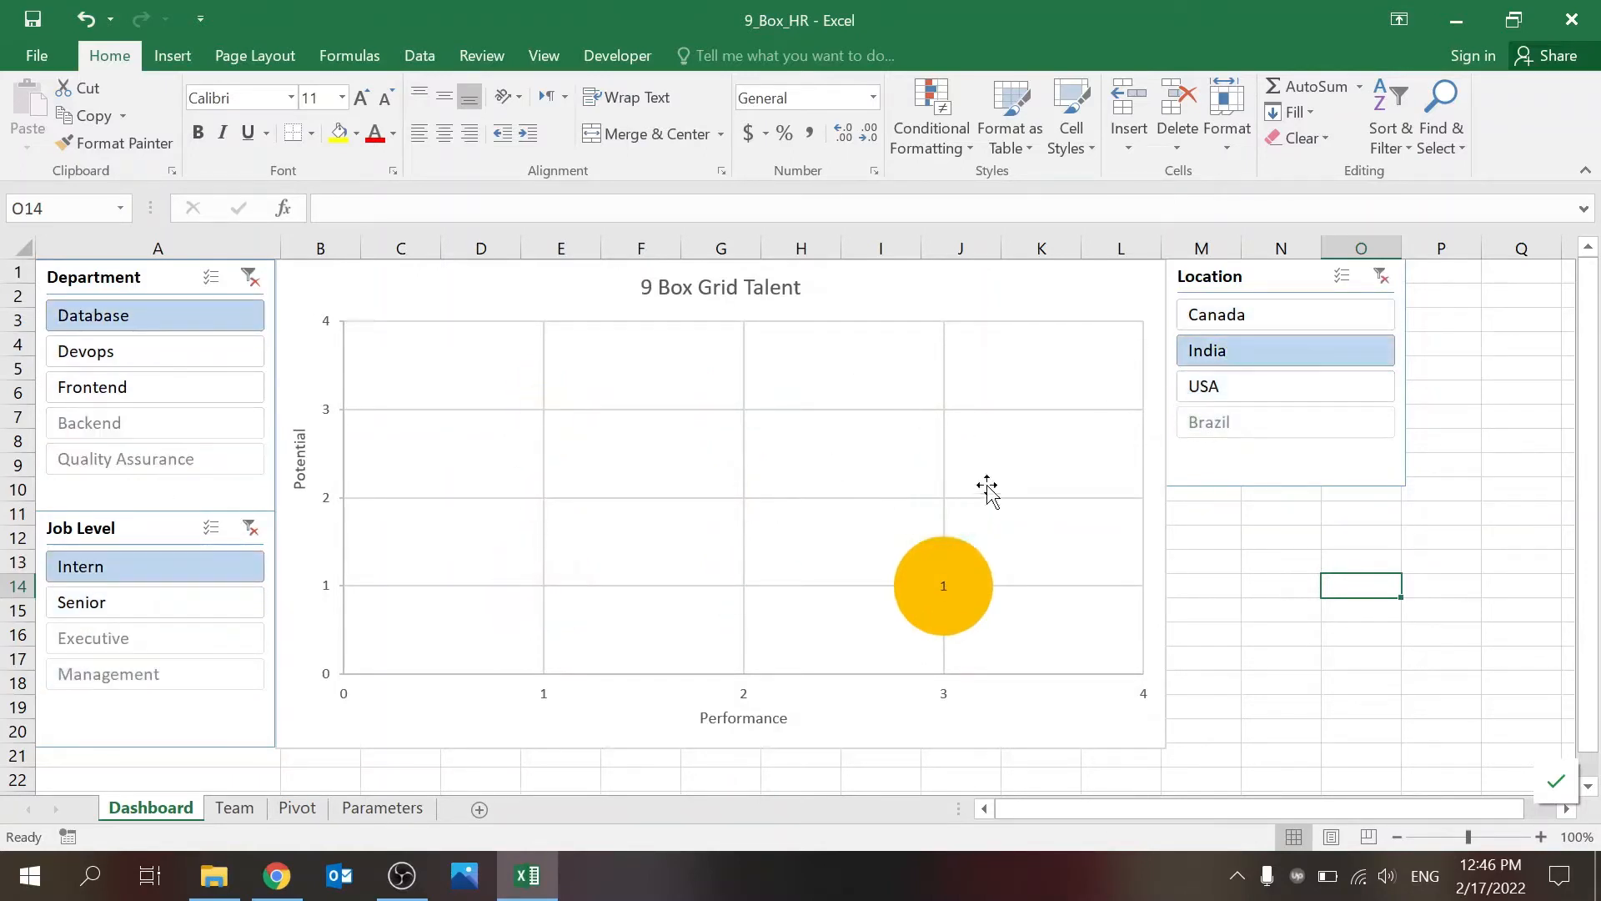
Step: Clear the Department, Job Level and Location filters on the dashboard
{"action": "left_click", "coordinate": [248, 277]}
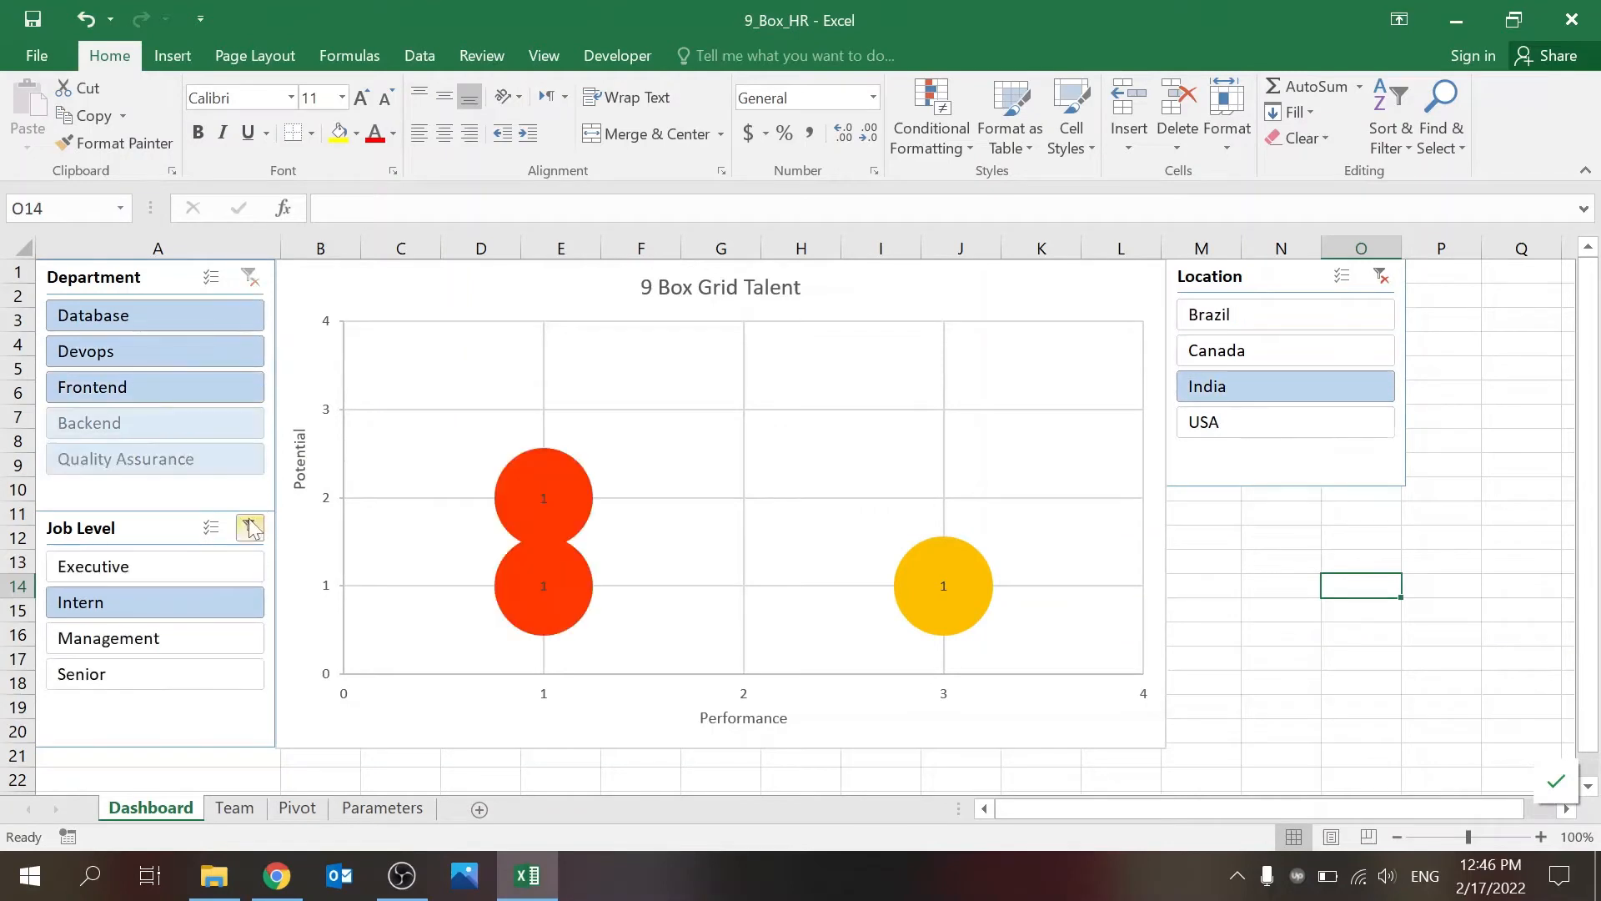
{"action": "left_click", "coordinate": [249, 528]}
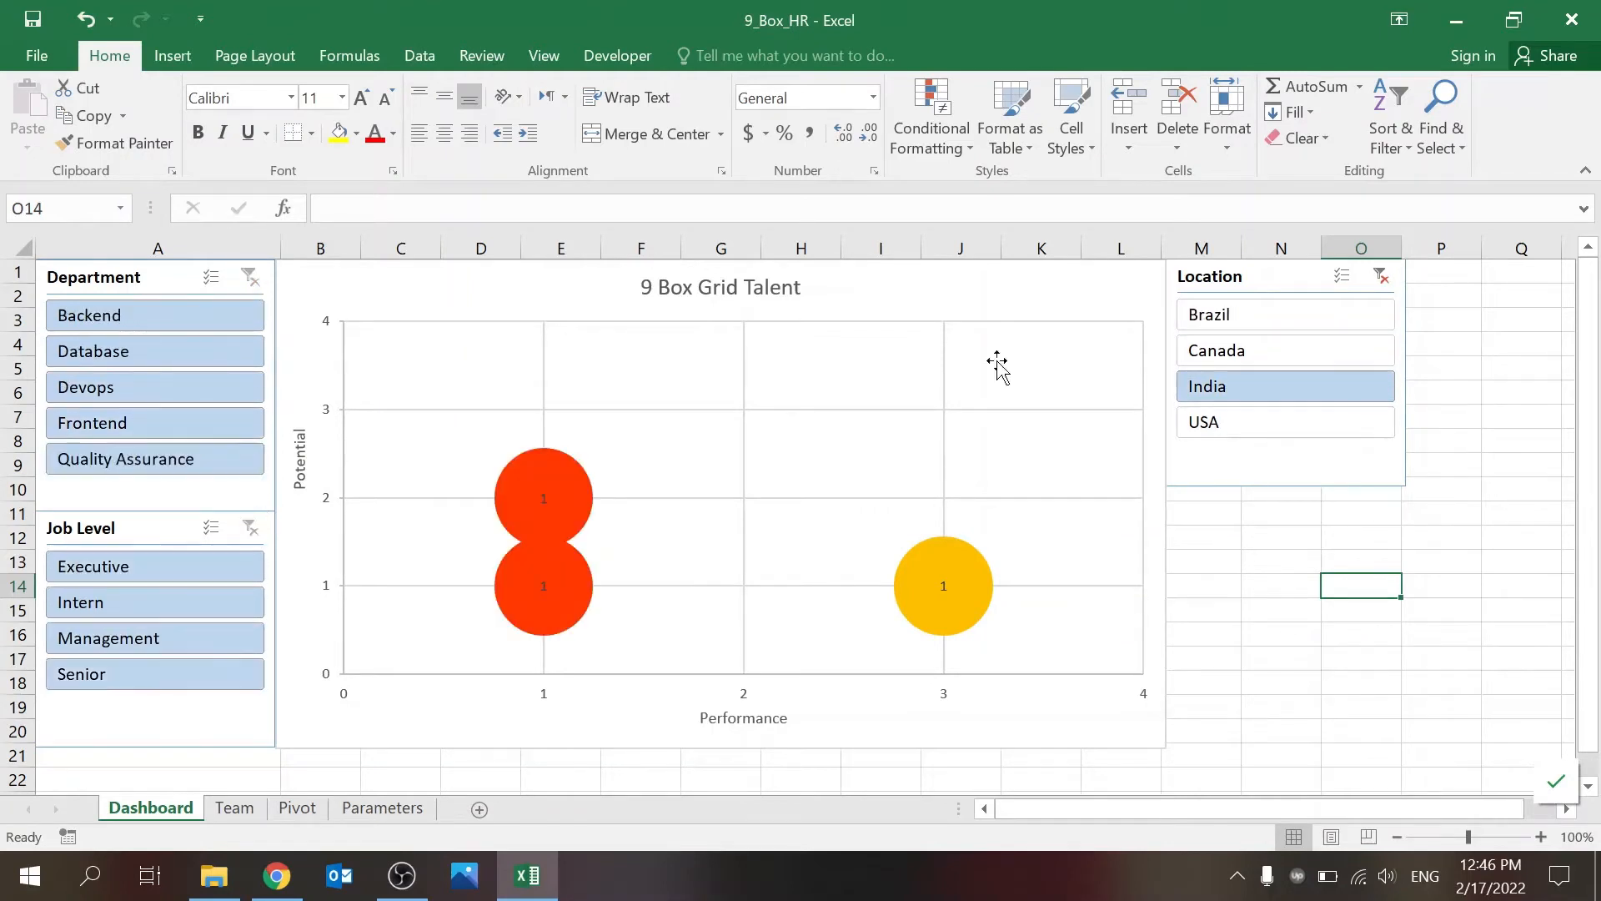
{"action": "left_click", "coordinate": [1381, 276]}
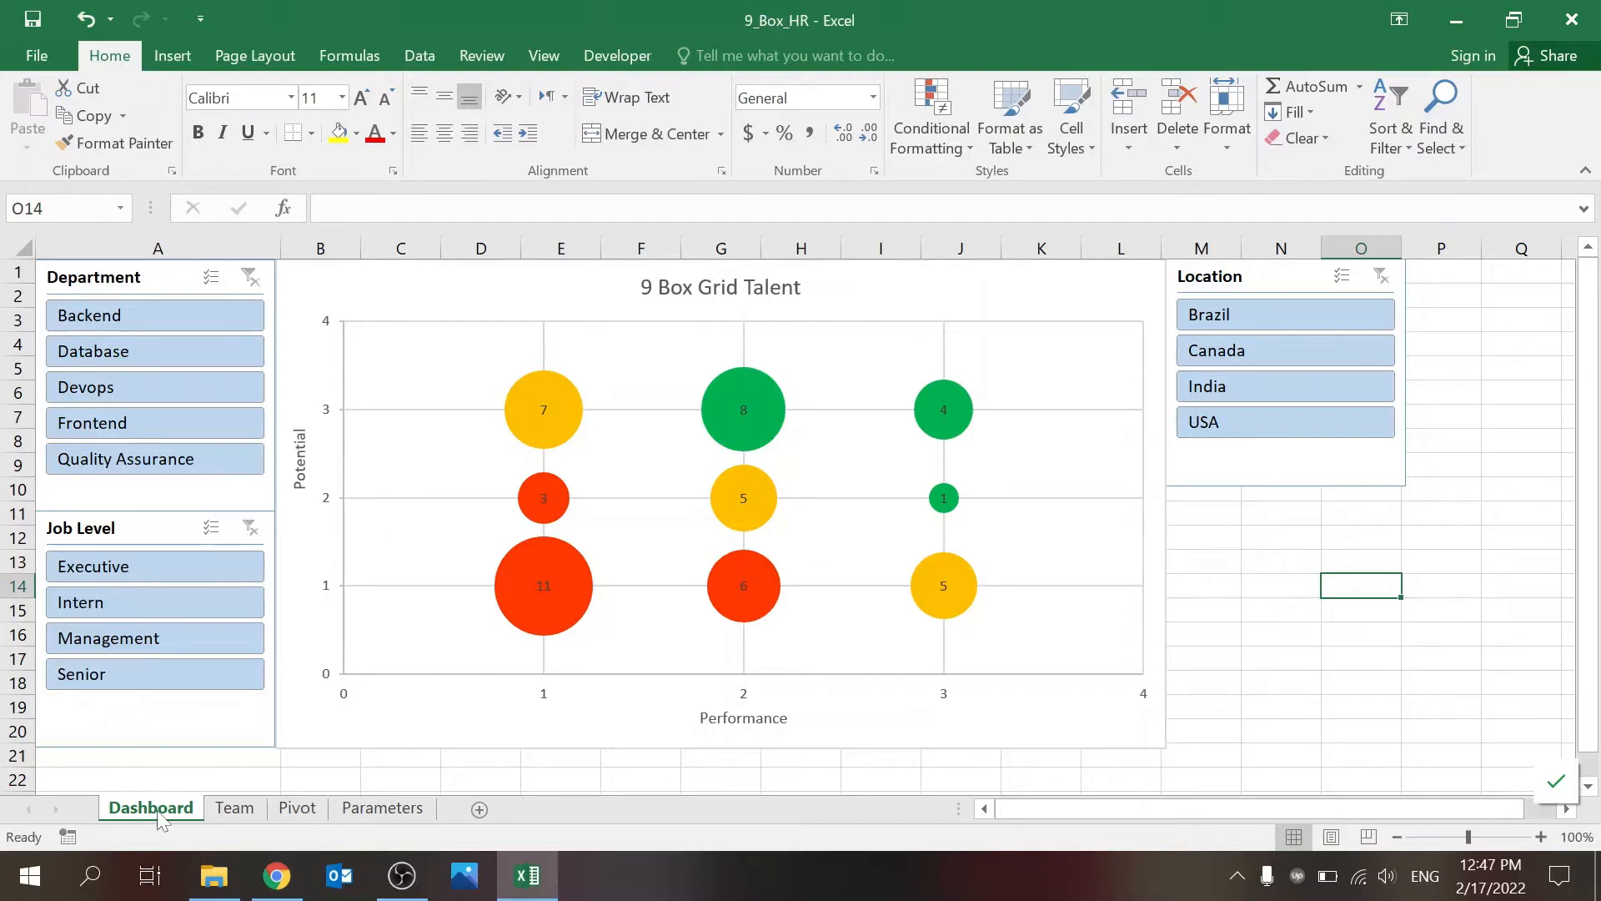
Step: Compare the dashboard chart with the Performance, Potential and # table on the Pivot sheet
{"action": "left_click", "coordinate": [297, 809]}
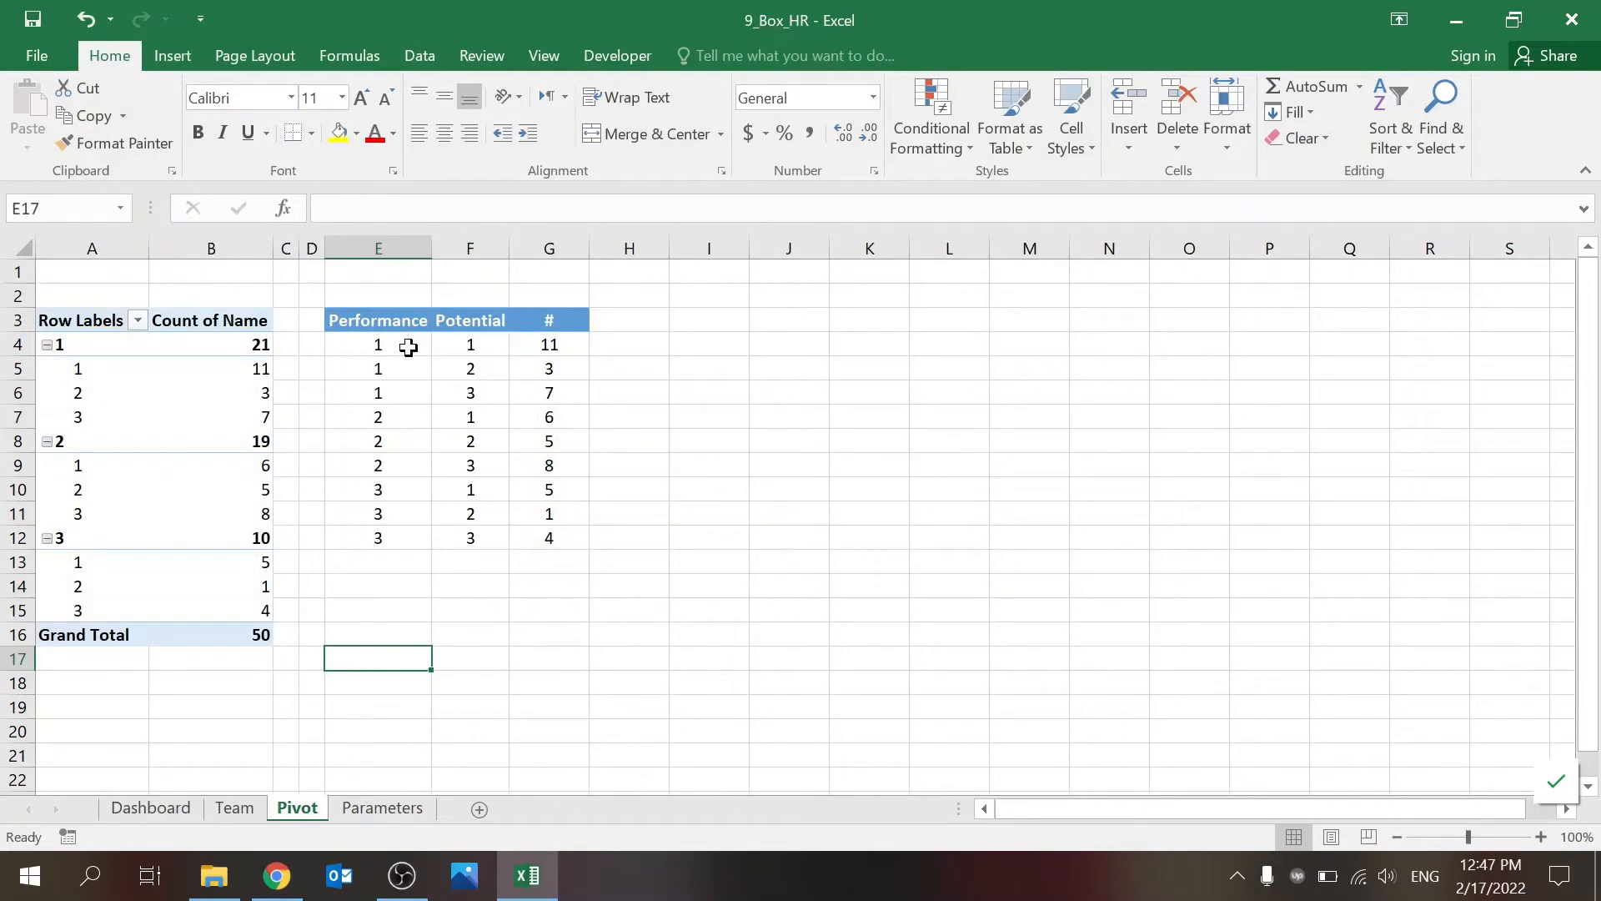
{"action": "left_click", "coordinate": [152, 807]}
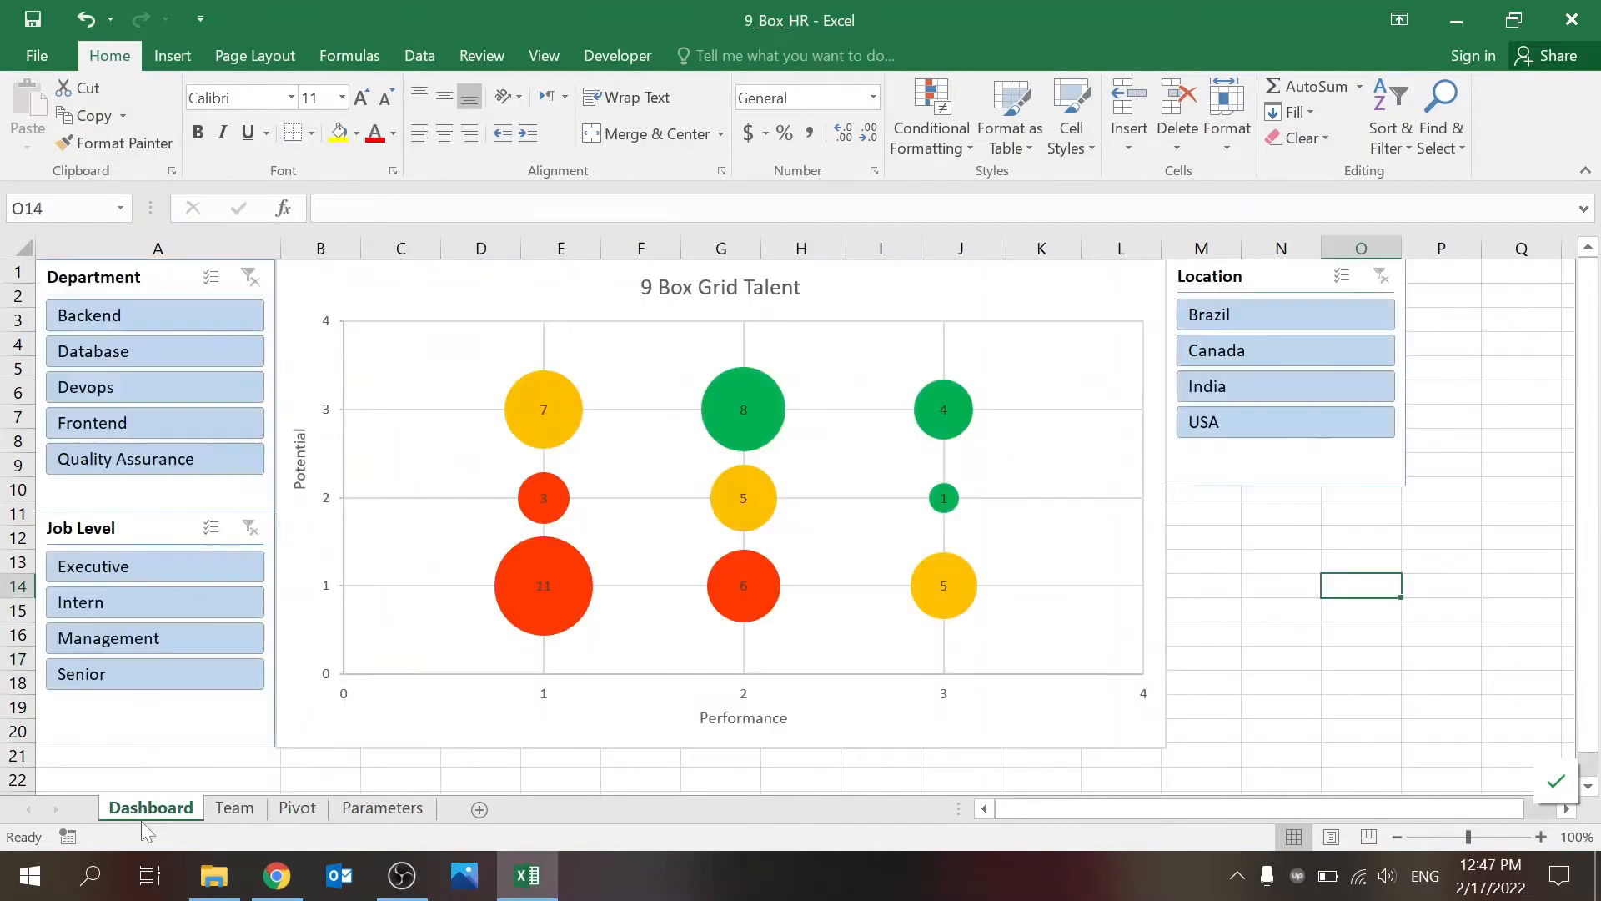
{"action": "left_click", "coordinate": [297, 808]}
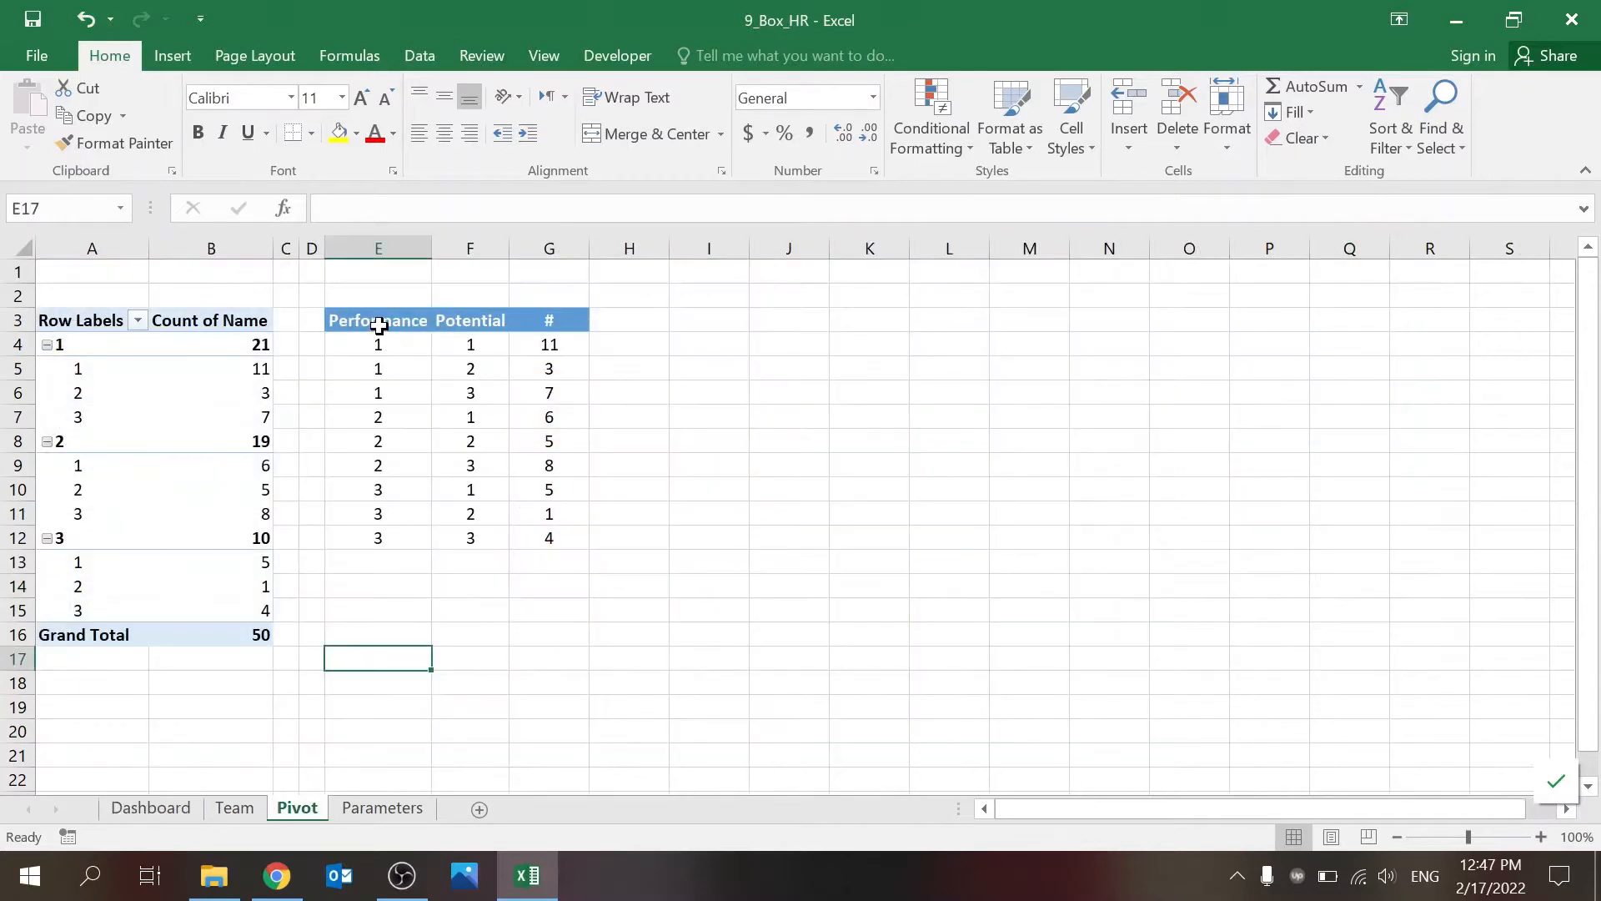
{"action": "left_click_drag", "start_coordinate": [380, 325], "coordinate": [539, 537]}
{"action": "left_click", "coordinate": [479, 609]}
{"action": "left_click", "coordinate": [483, 442]}
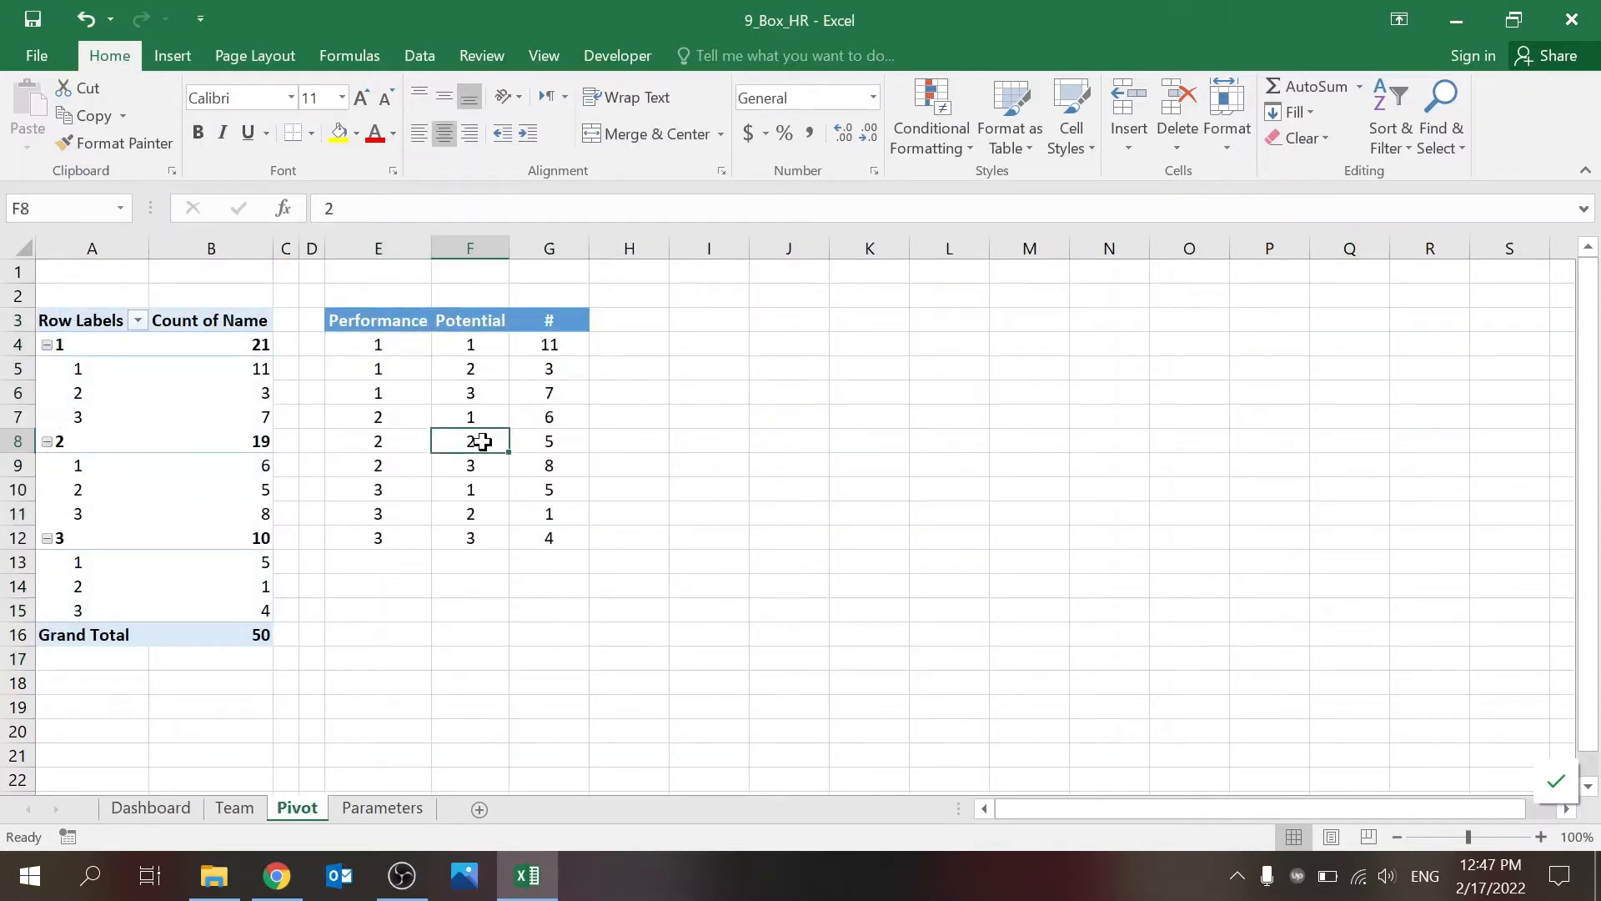
{"action": "left_click", "coordinate": [512, 667]}
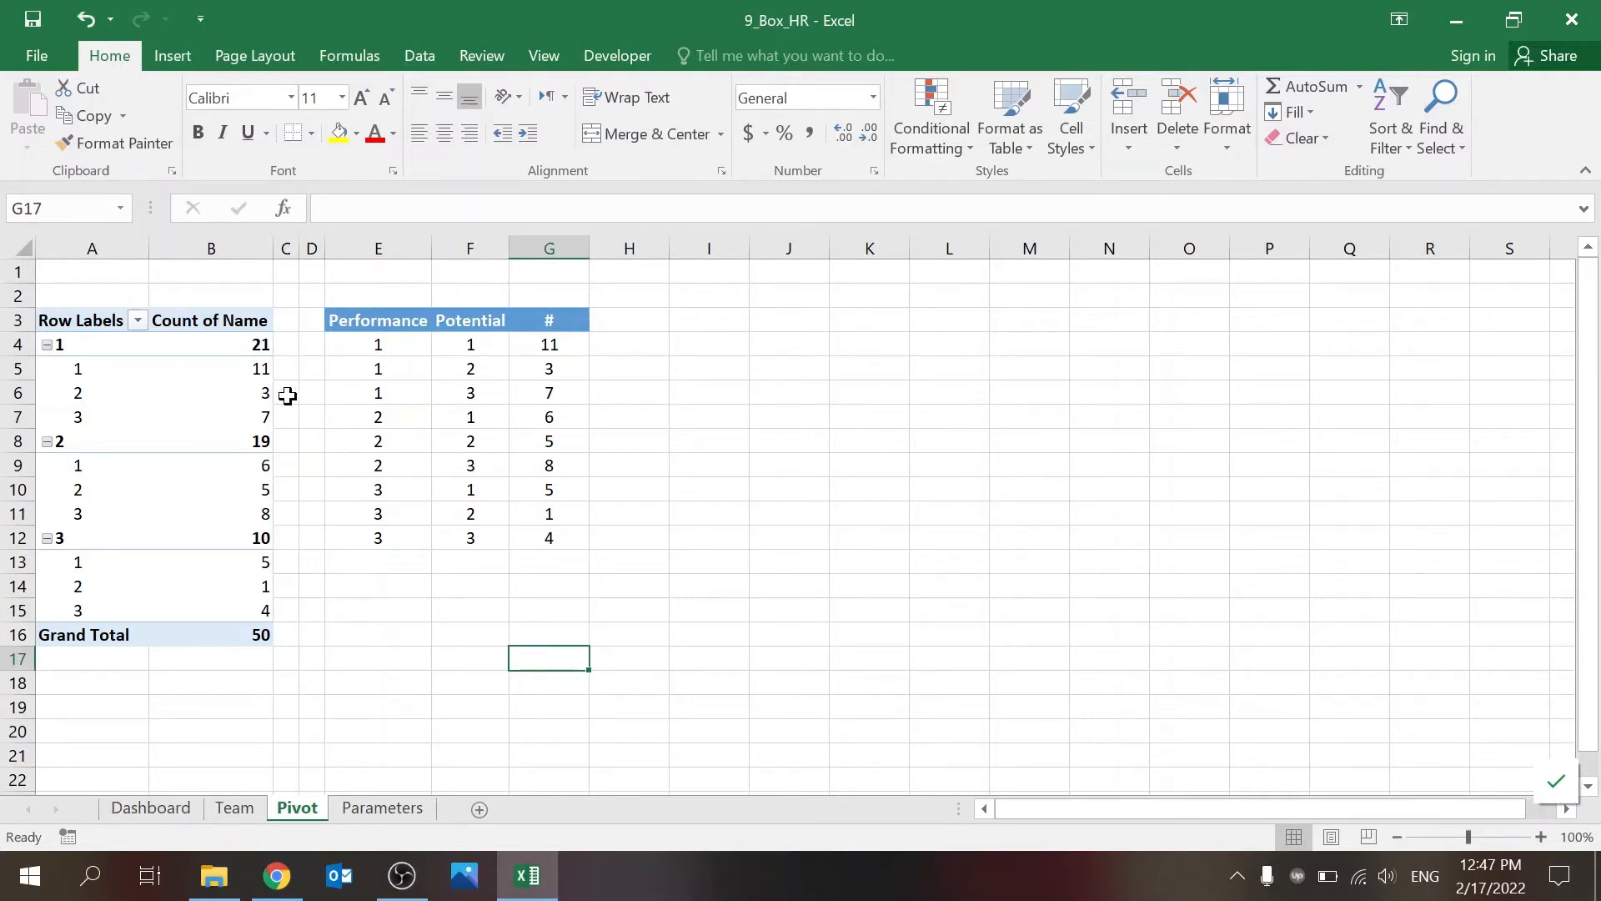
Step: Try to insert a bubble chart directly from the pivot table
{"action": "left_click", "coordinate": [232, 373]}
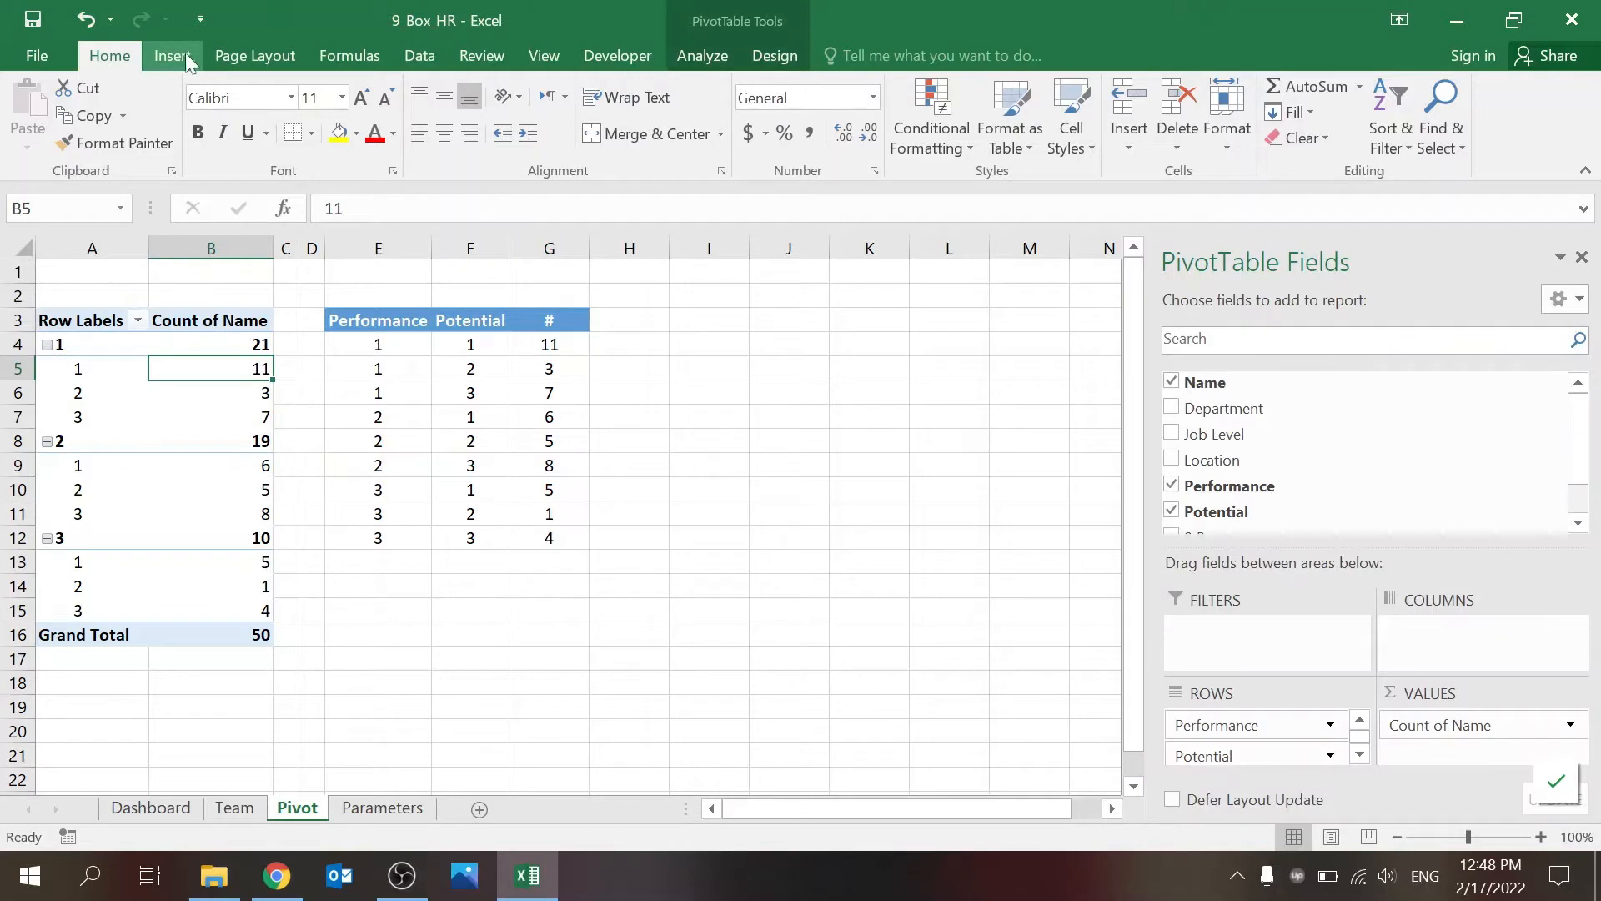
{"action": "left_click", "coordinate": [172, 55]}
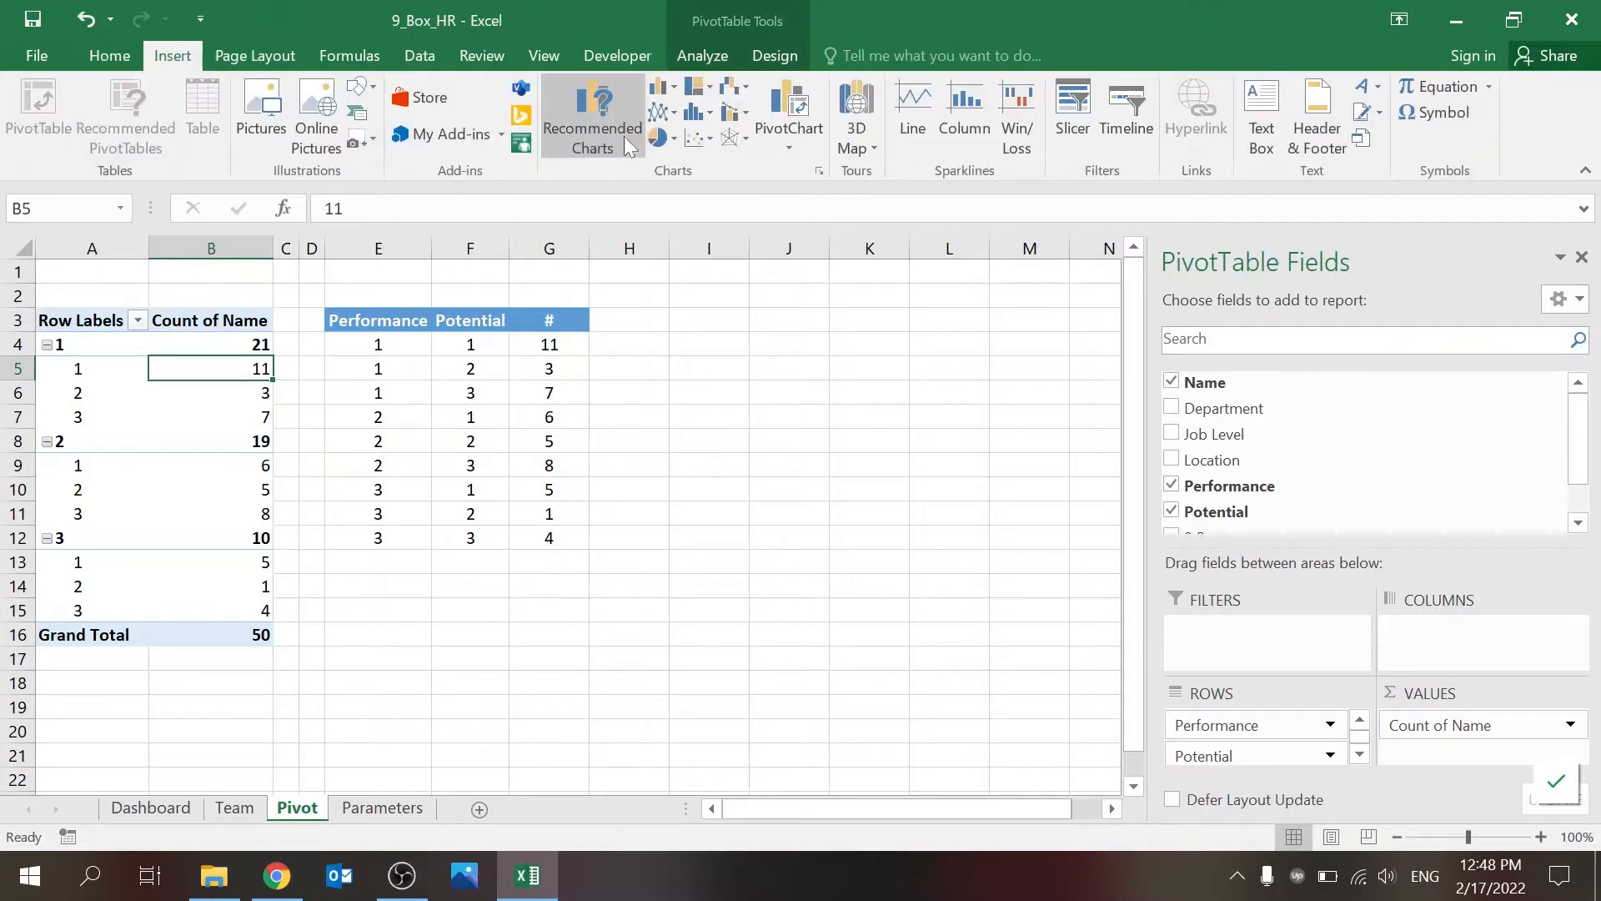
{"action": "left_click", "coordinate": [701, 140]}
{"action": "left_click", "coordinate": [729, 377]}
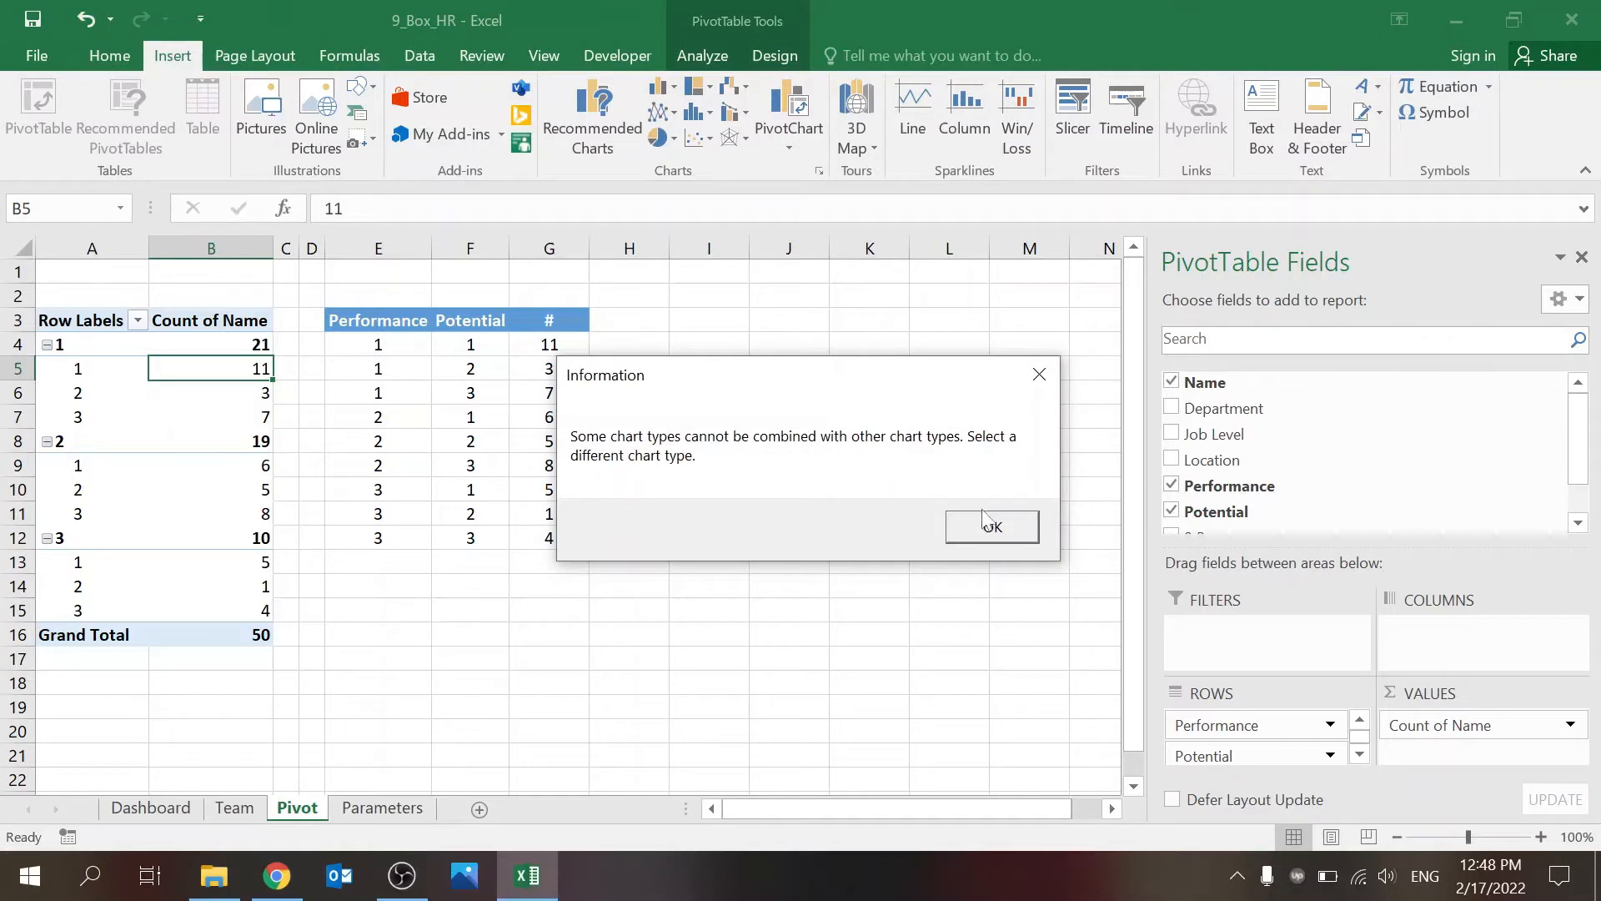
{"action": "left_click", "coordinate": [986, 527]}
Step: Examine the helper table beside the pivot table, including the GETPIVOTDATA formula in cell G4
{"action": "left_click_drag", "start_coordinate": [367, 325], "coordinate": [484, 398]}
{"action": "left_click", "coordinate": [485, 398]}
{"action": "left_click", "coordinate": [446, 485]}
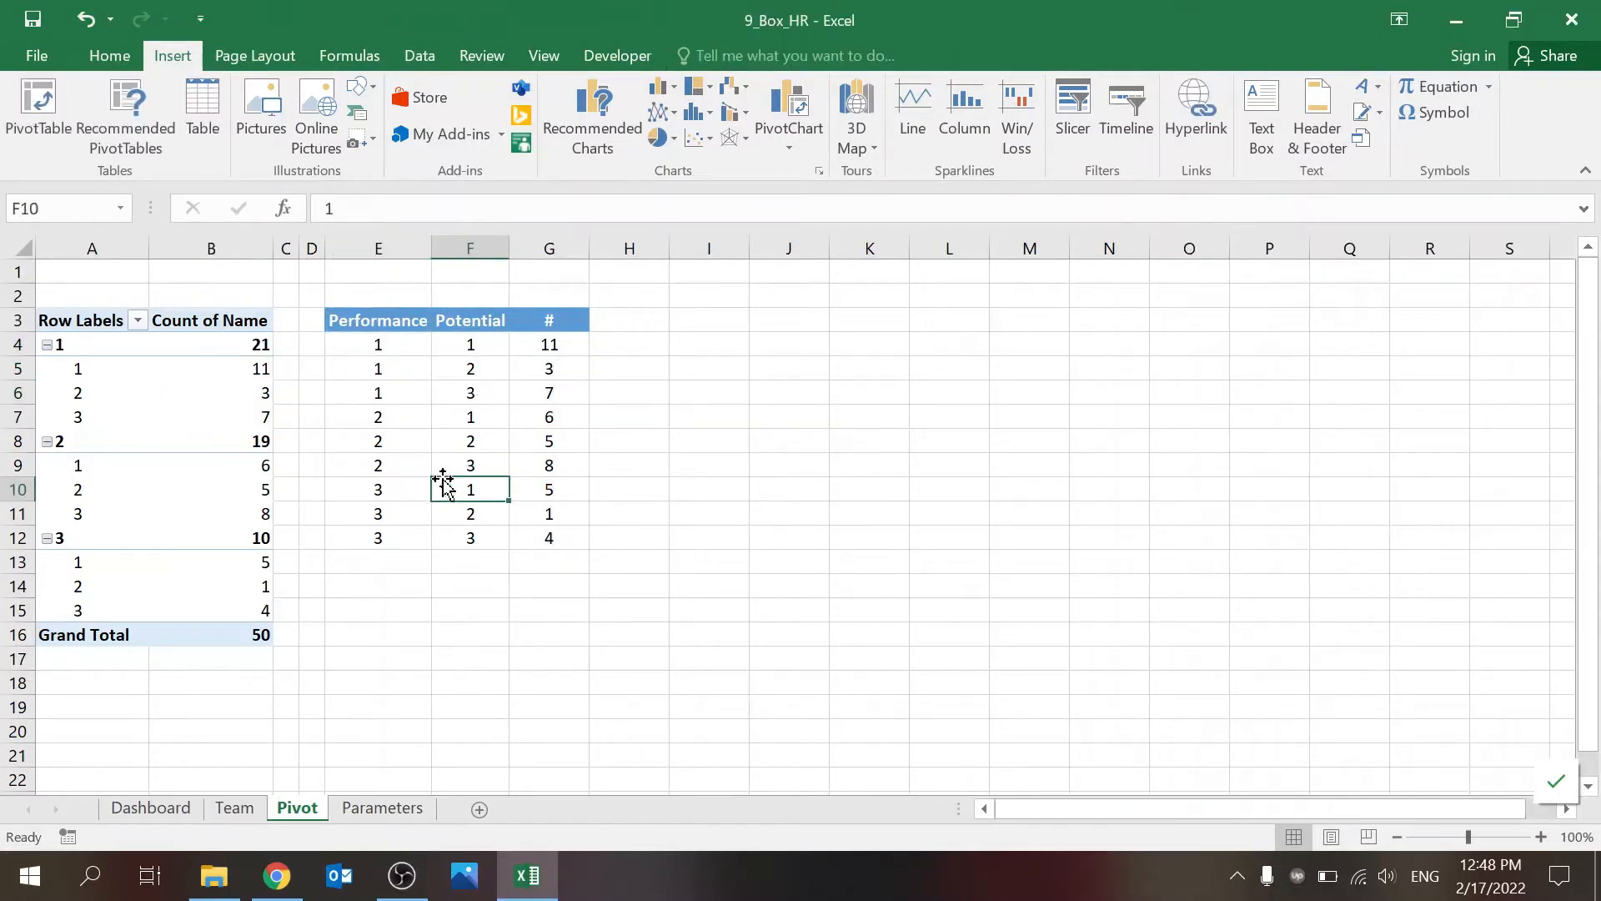
{"action": "left_click", "coordinate": [422, 338]}
{"action": "left_click", "coordinate": [469, 341]}
{"action": "left_click", "coordinate": [529, 343]}
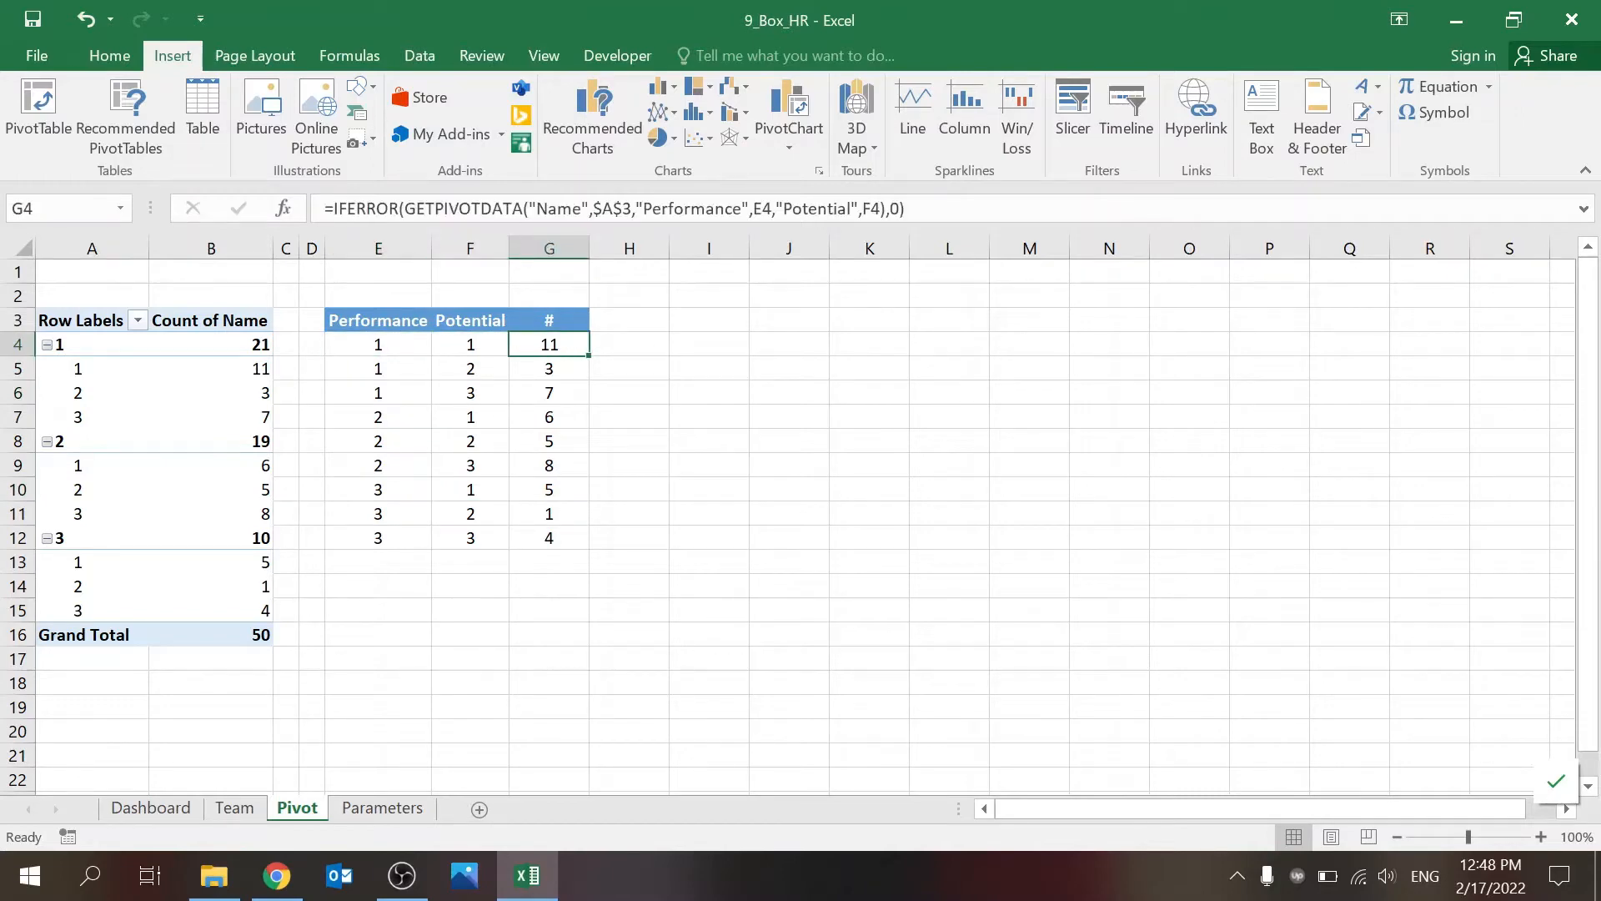
{"action": "left_click", "coordinate": [550, 209]}
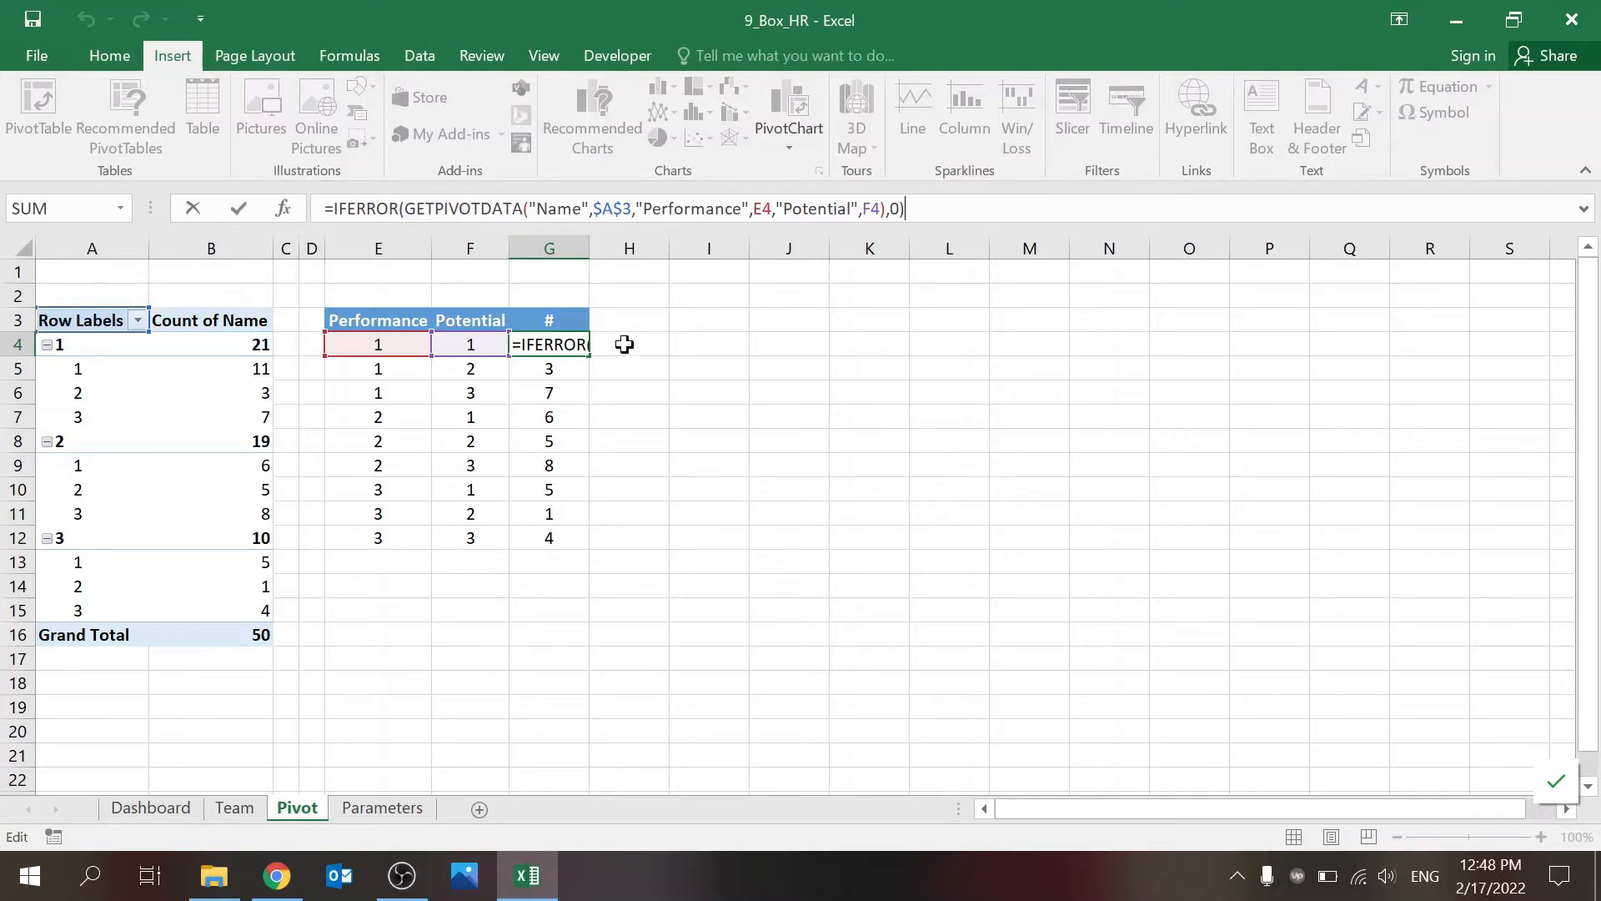
{"action": "key", "text": "ctrl+Return"}
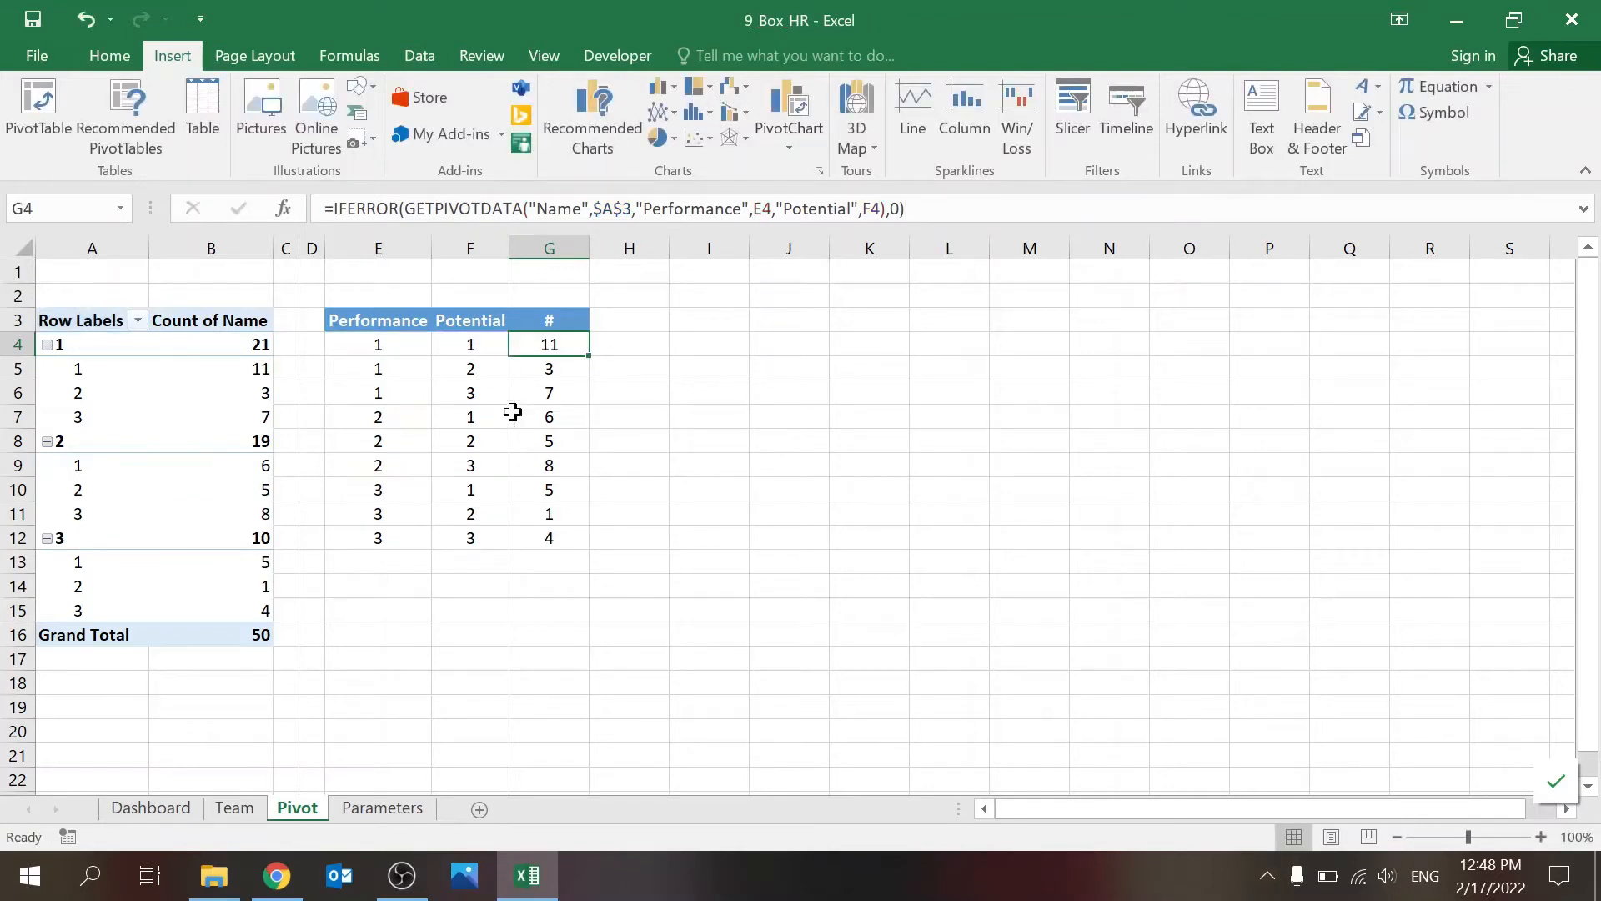
Step: Check the pivot table's fields and review the Name, Department, Job Level and Location columns on the Team sheet
{"action": "left_click", "coordinate": [203, 374]}
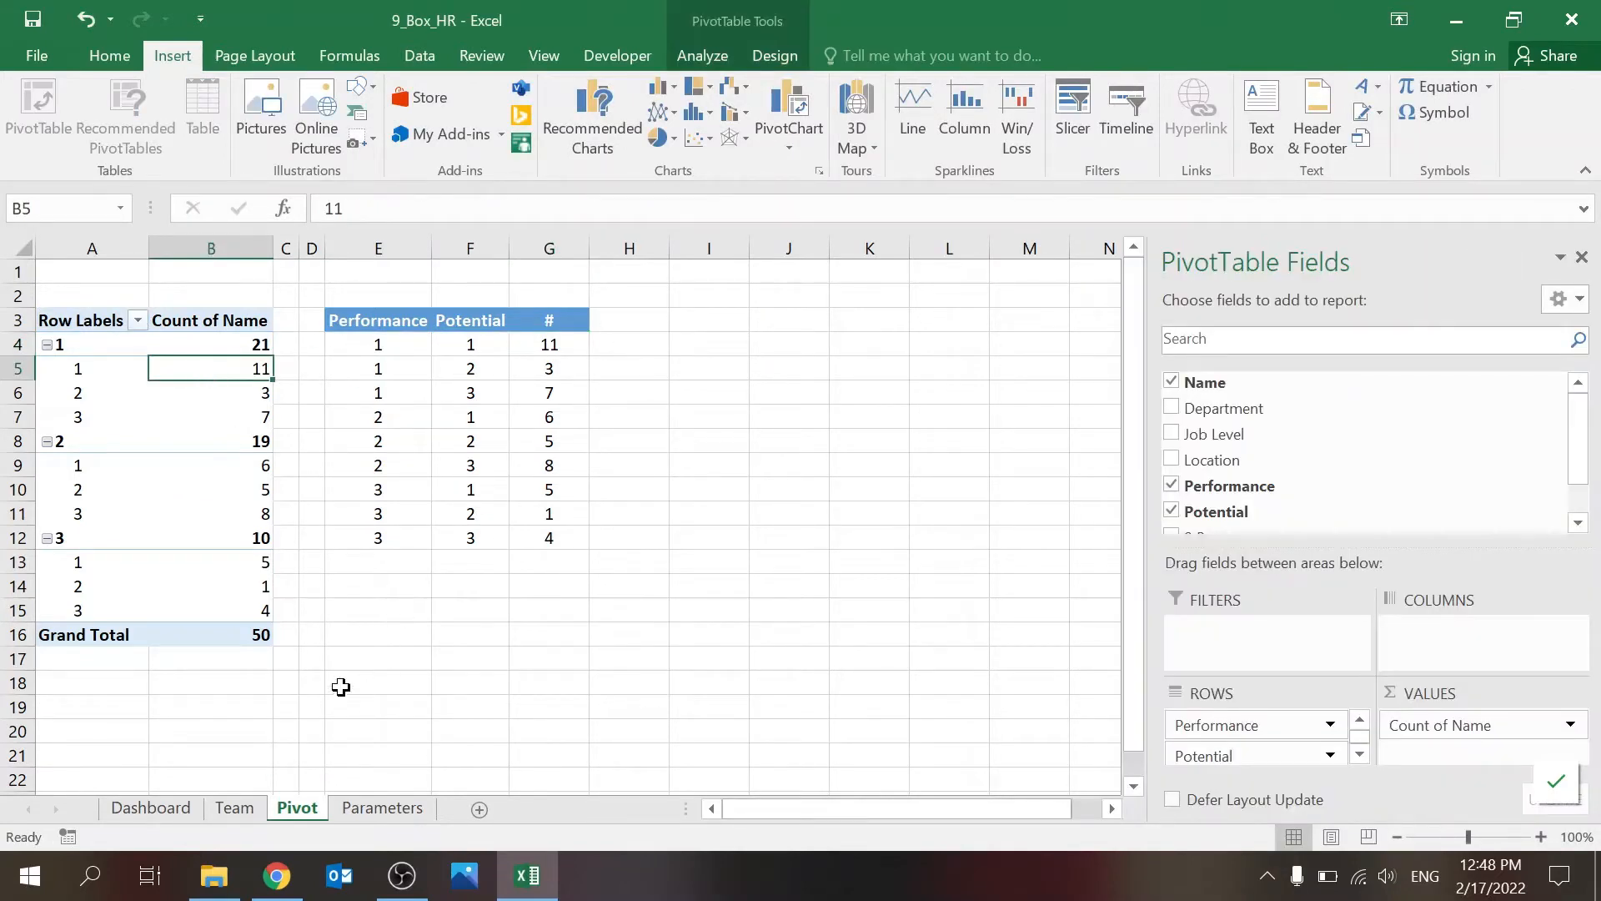
{"action": "left_click", "coordinate": [234, 807]}
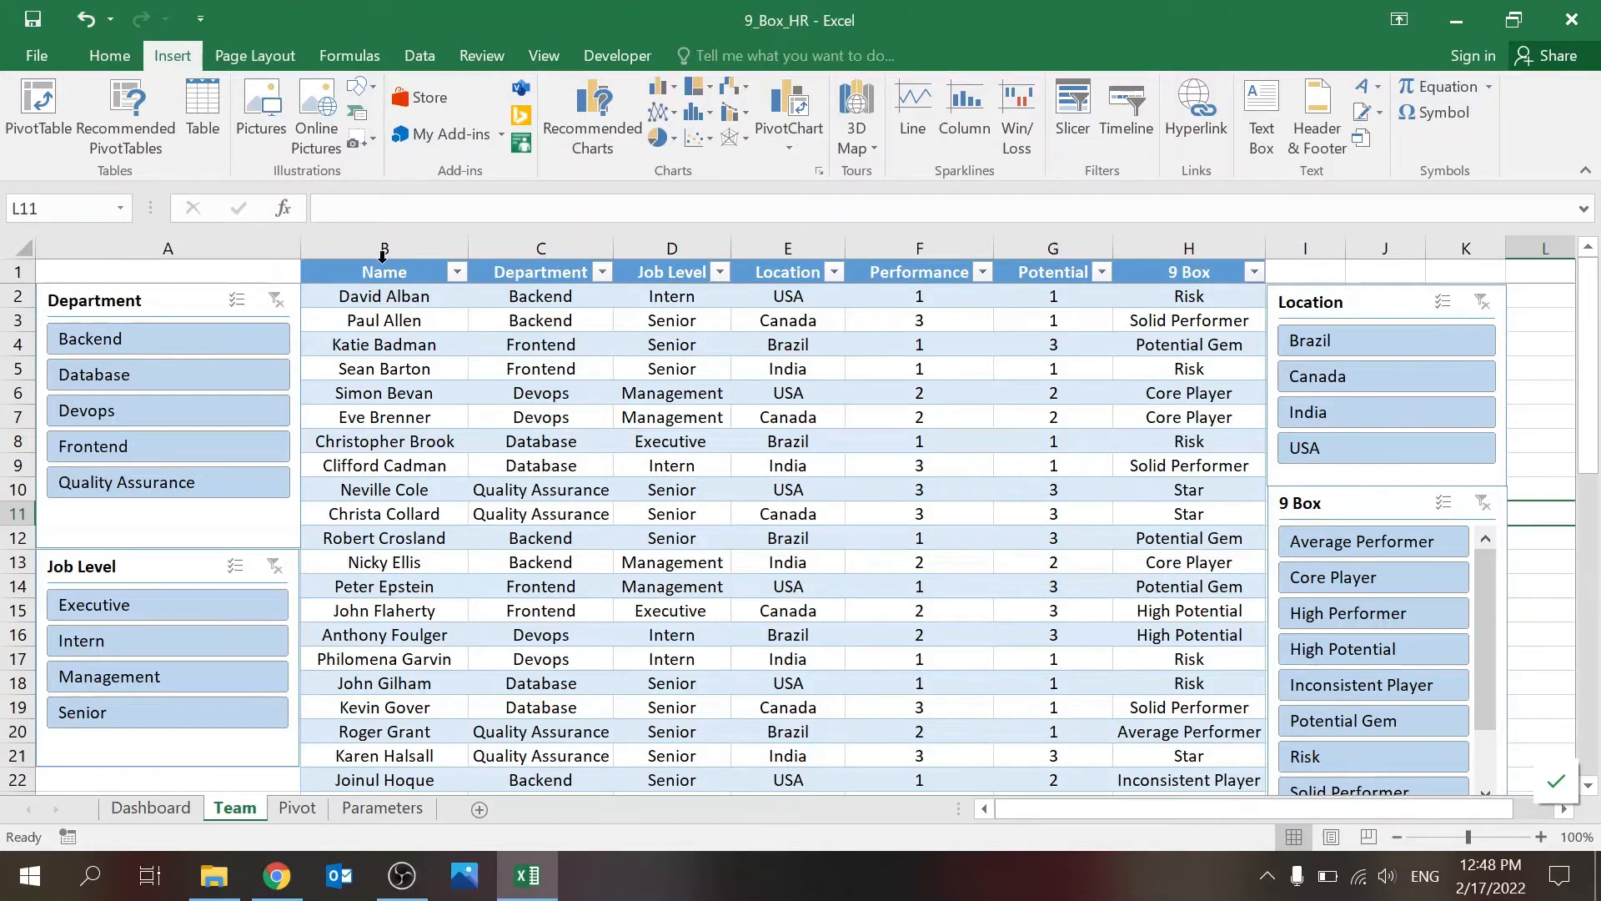
{"action": "left_click", "coordinate": [582, 391]}
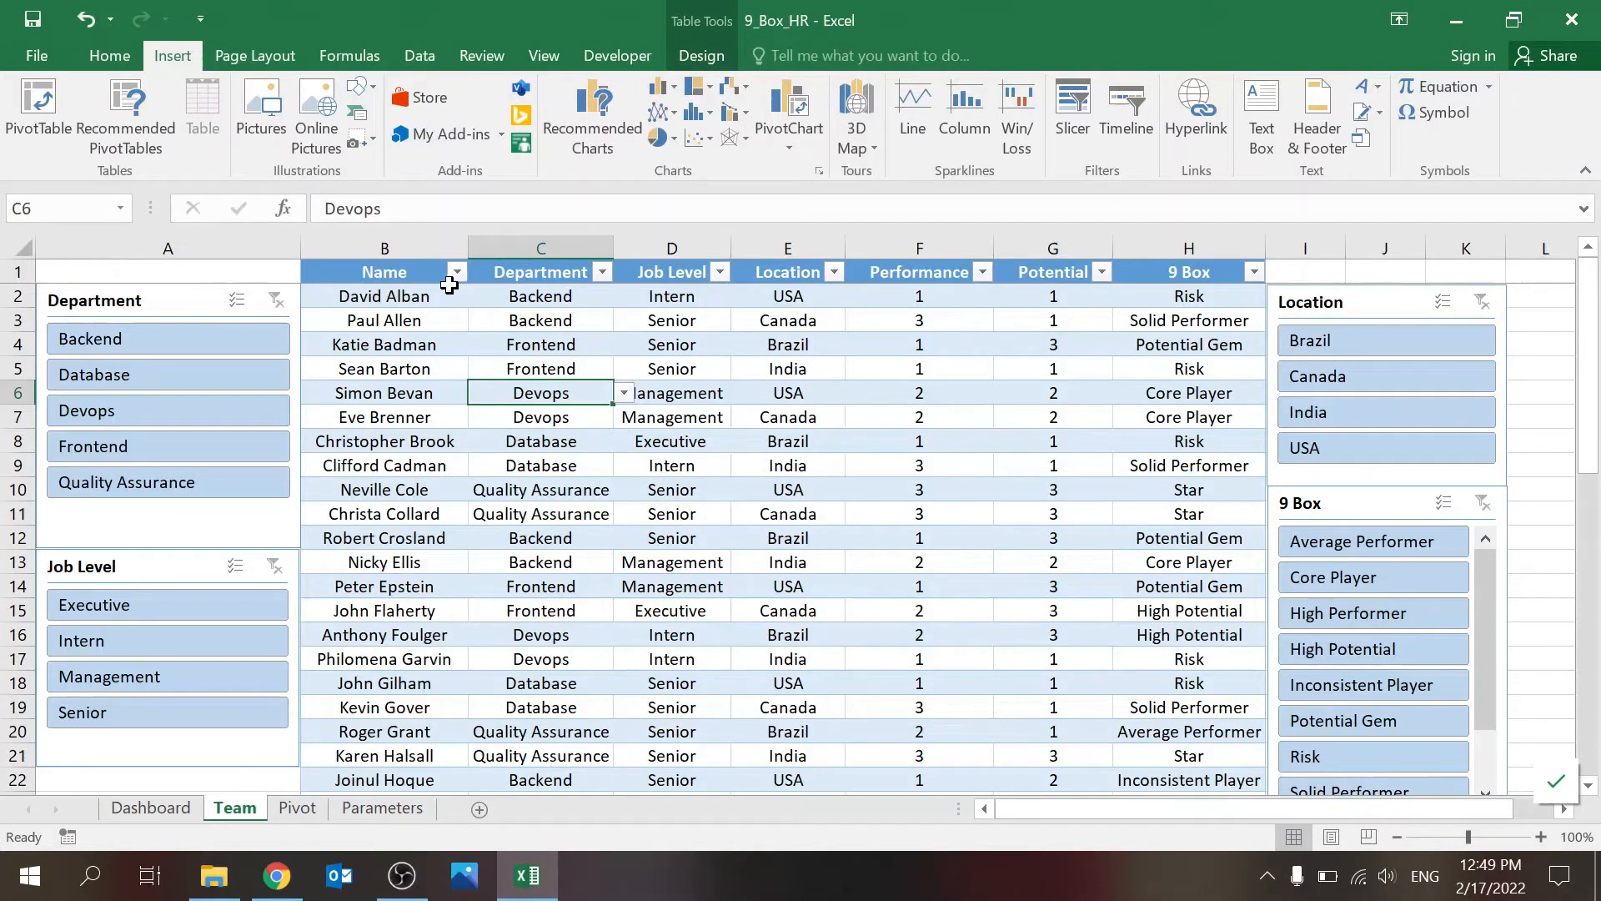
{"action": "left_click", "coordinate": [409, 302]}
{"action": "left_click", "coordinate": [538, 304]}
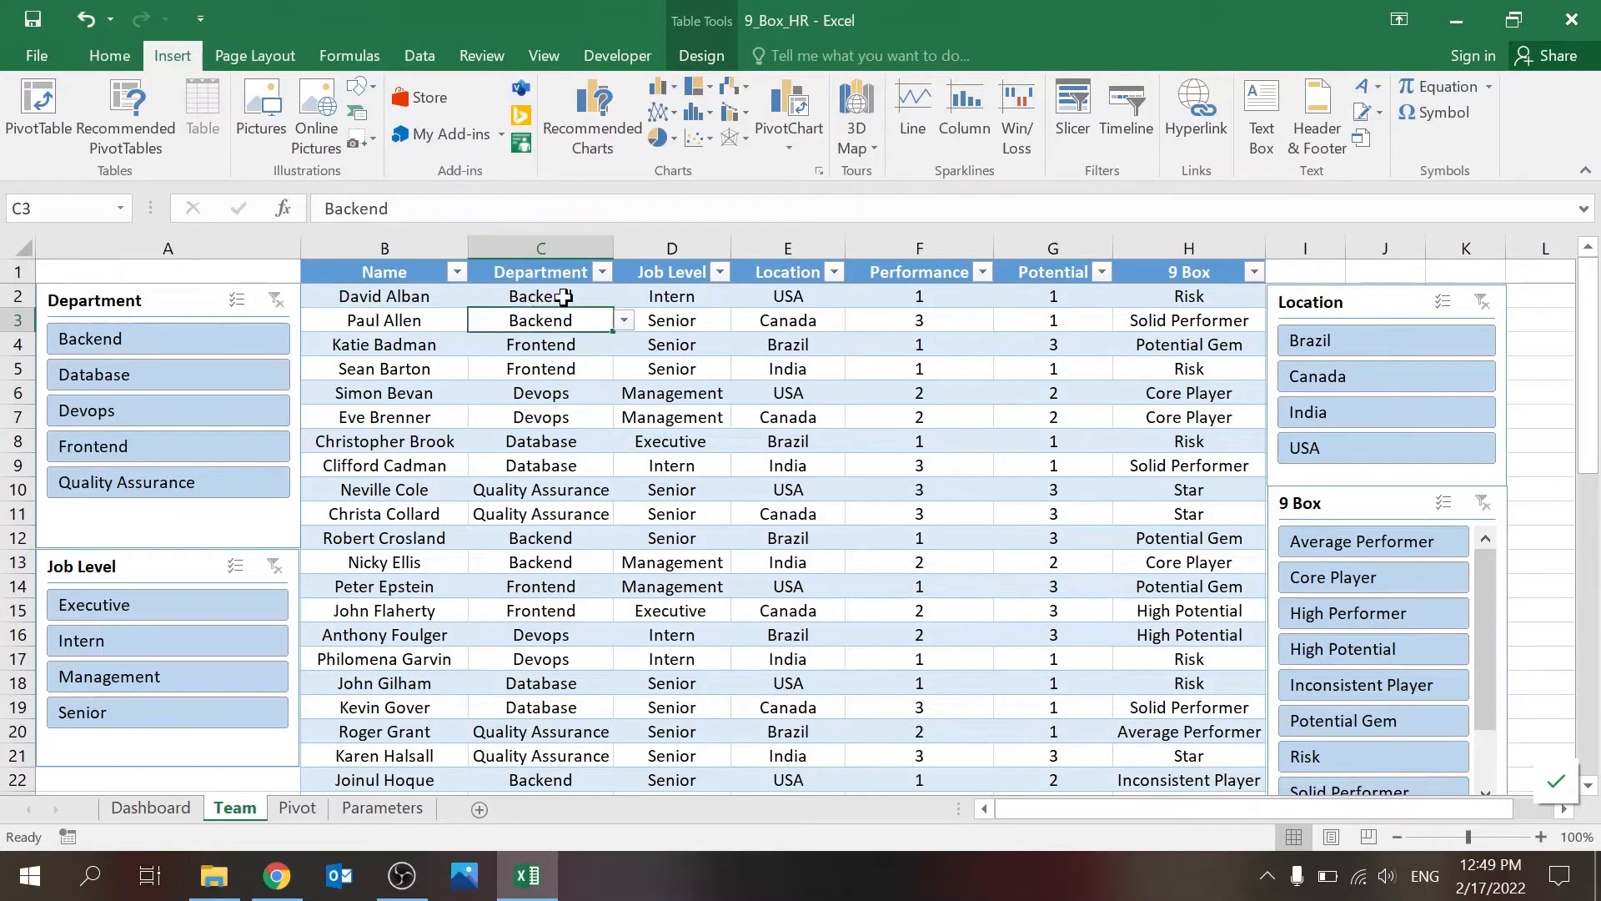
{"action": "left_click", "coordinate": [671, 302]}
{"action": "left_click", "coordinate": [779, 300]}
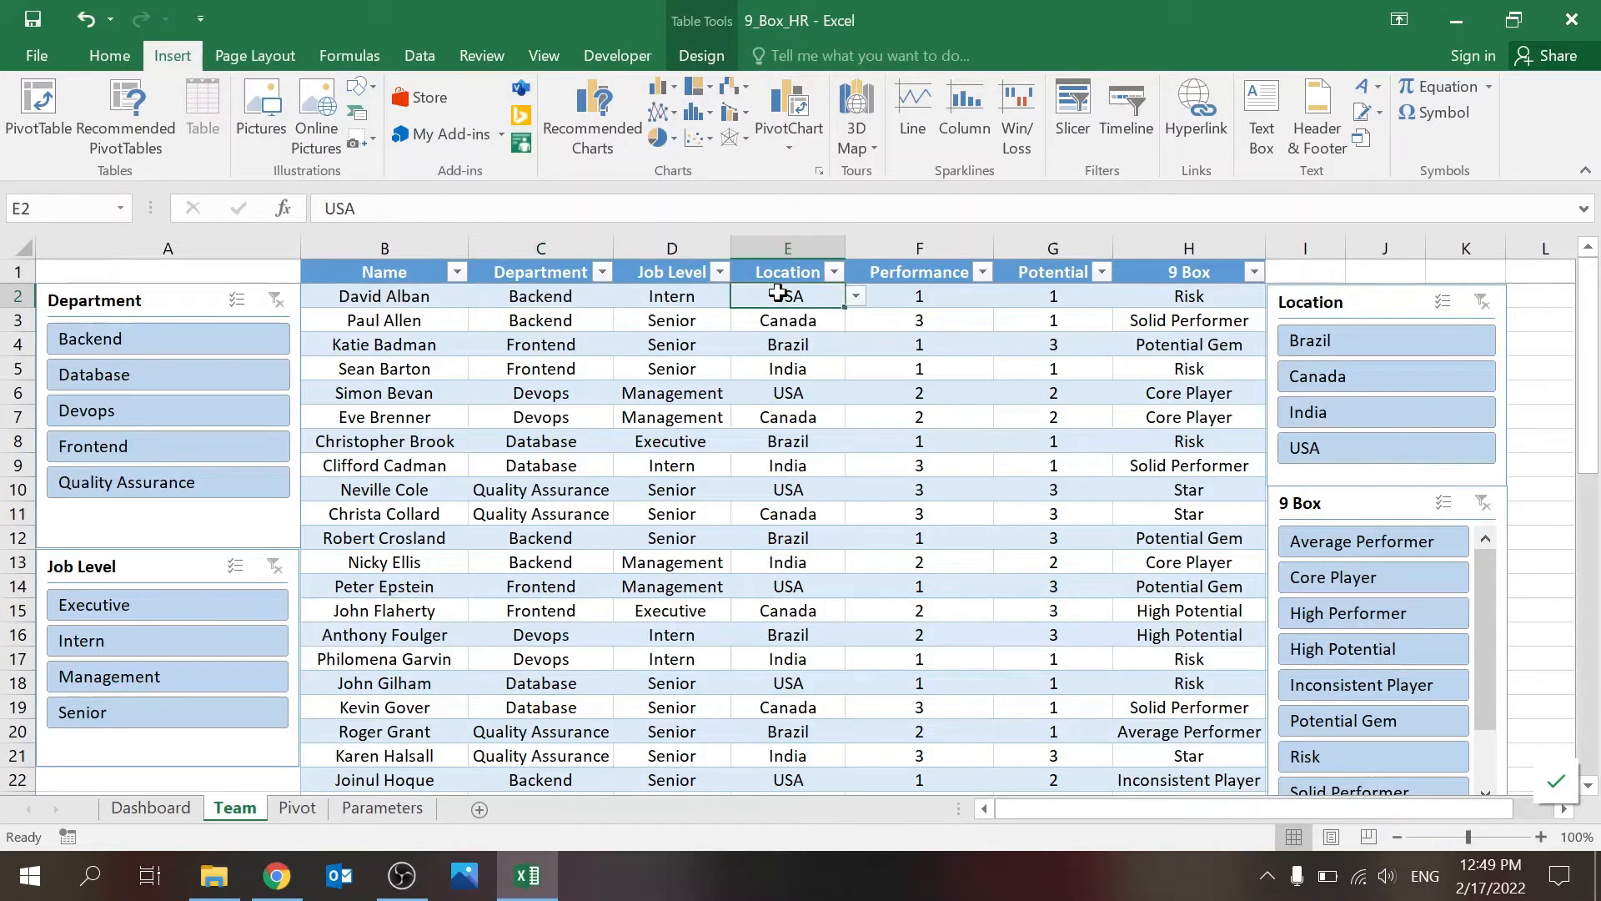
Step: View the drop-down choices for Department, Job Level and Location in the first employee record
{"action": "left_click", "coordinate": [597, 302]}
{"action": "left_click", "coordinate": [624, 297]}
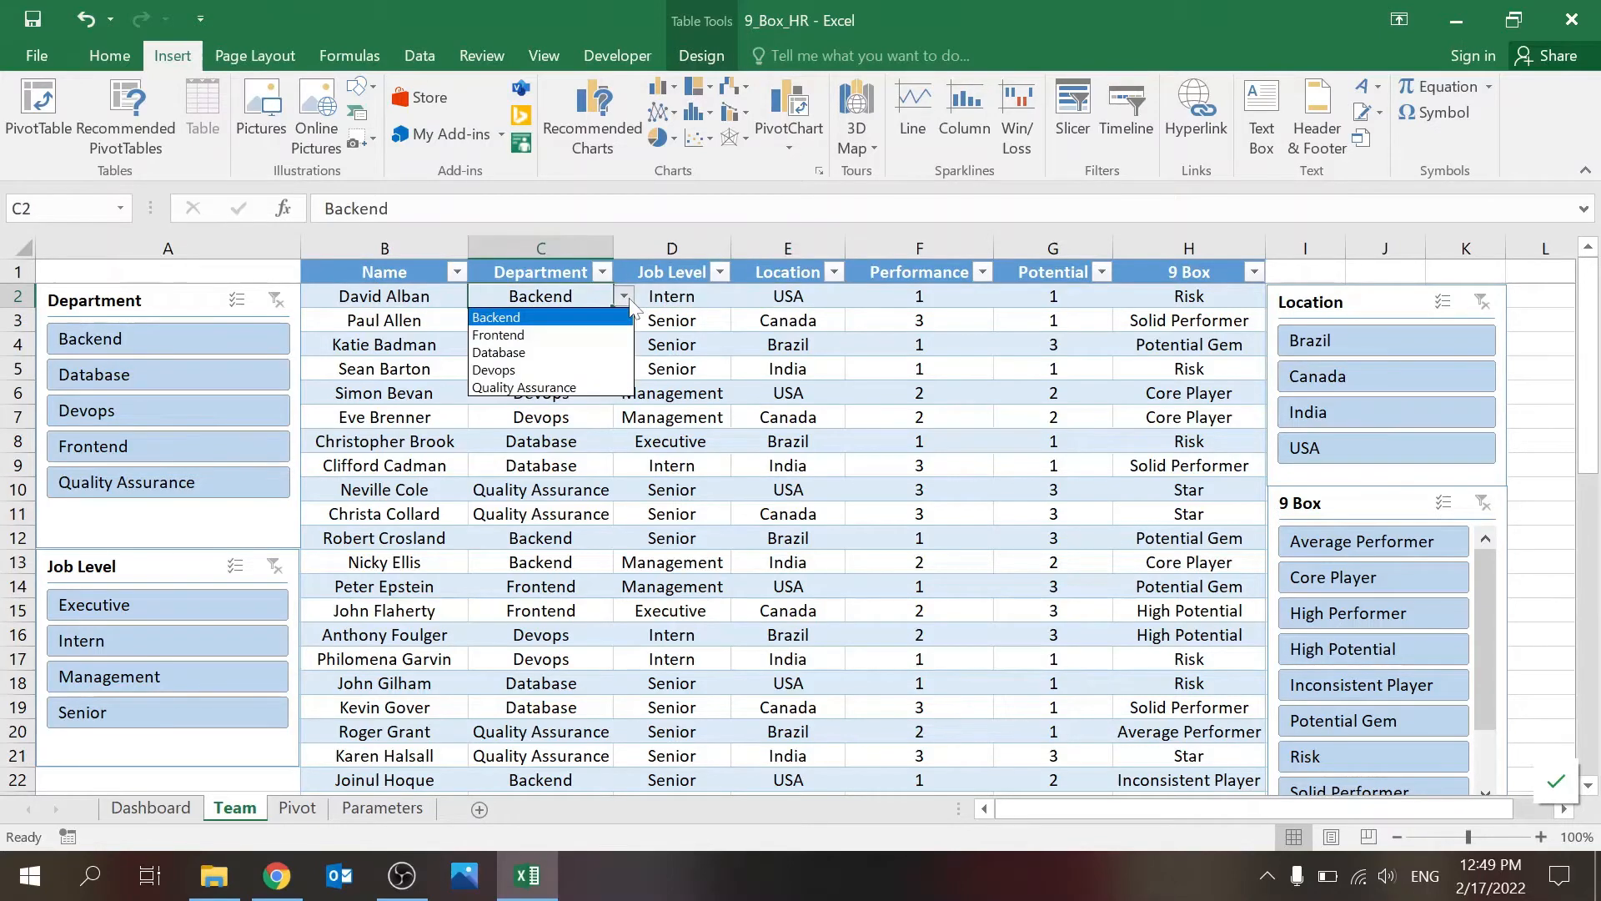
{"action": "left_click", "coordinate": [687, 303]}
{"action": "left_click", "coordinate": [742, 297]}
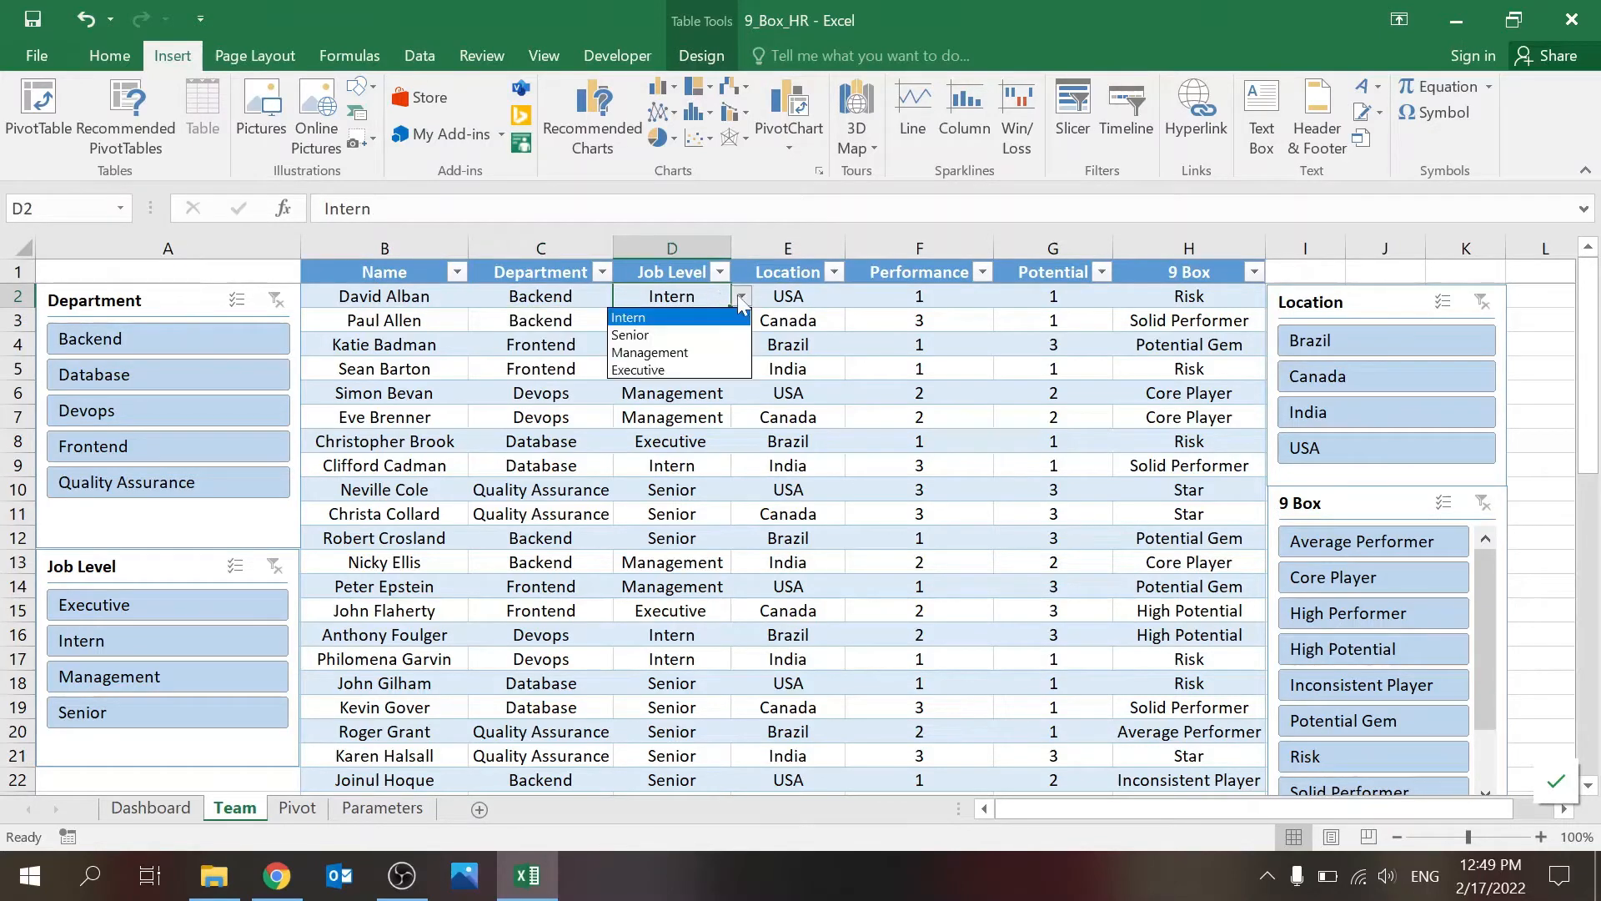
{"action": "left_click", "coordinate": [811, 302]}
{"action": "left_click", "coordinate": [855, 297]}
{"action": "left_click", "coordinate": [779, 315]}
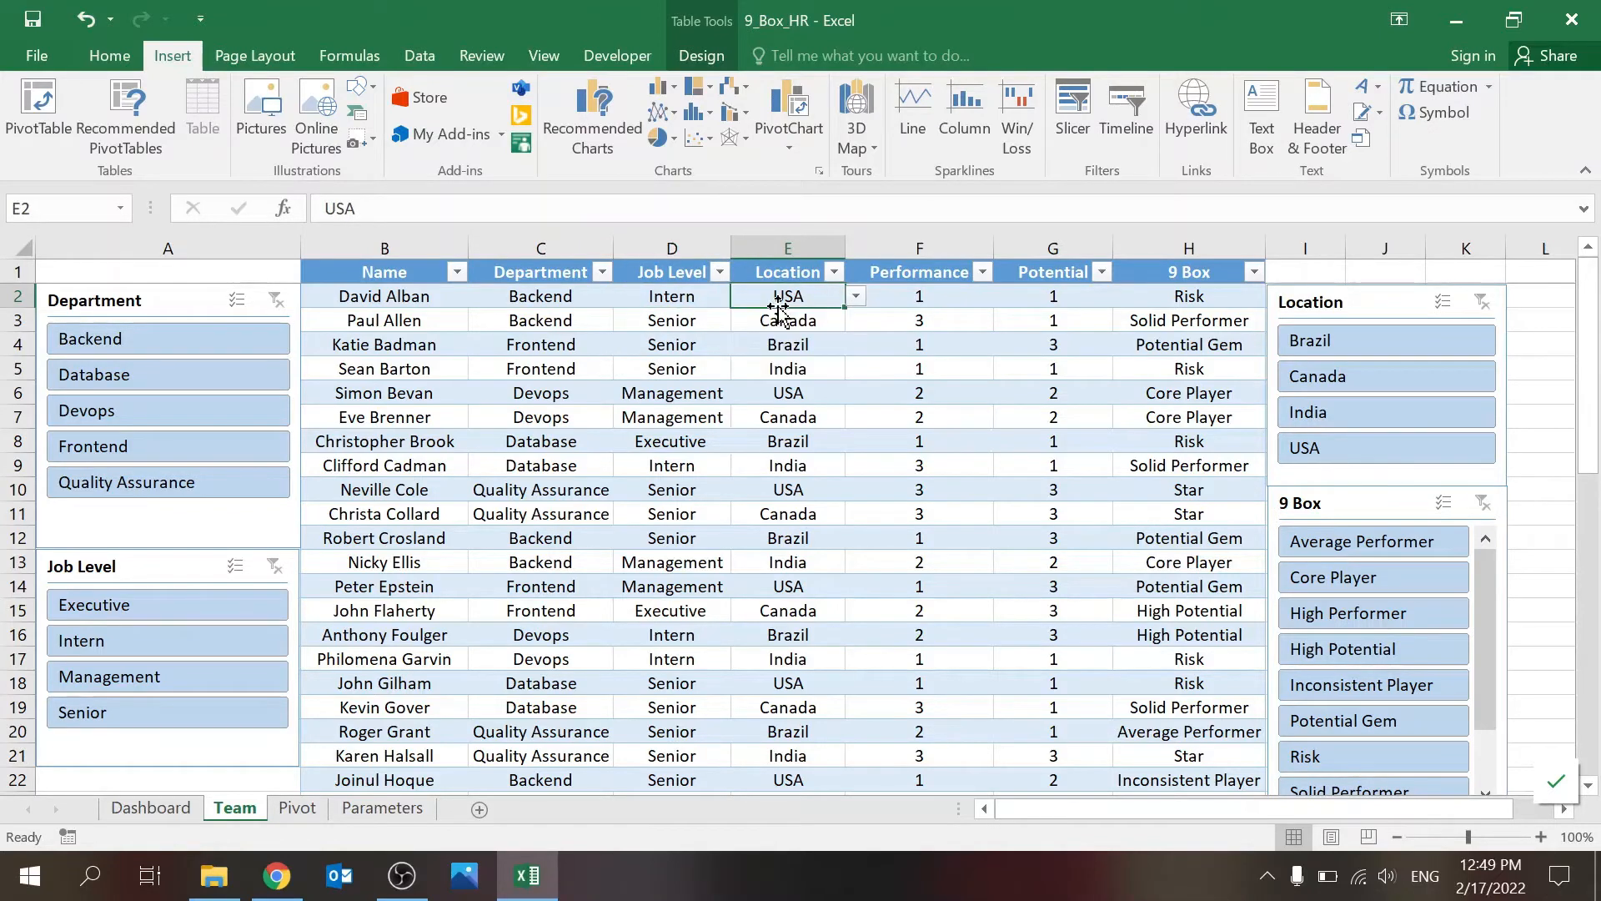
Step: Inspect the named ranges Department, JobLevel and Location behind the lists on the Parameters sheet
{"action": "left_click", "coordinate": [382, 807]}
{"action": "left_click_drag", "start_coordinate": [122, 298], "coordinate": [322, 394]}
{"action": "left_click", "coordinate": [286, 467]}
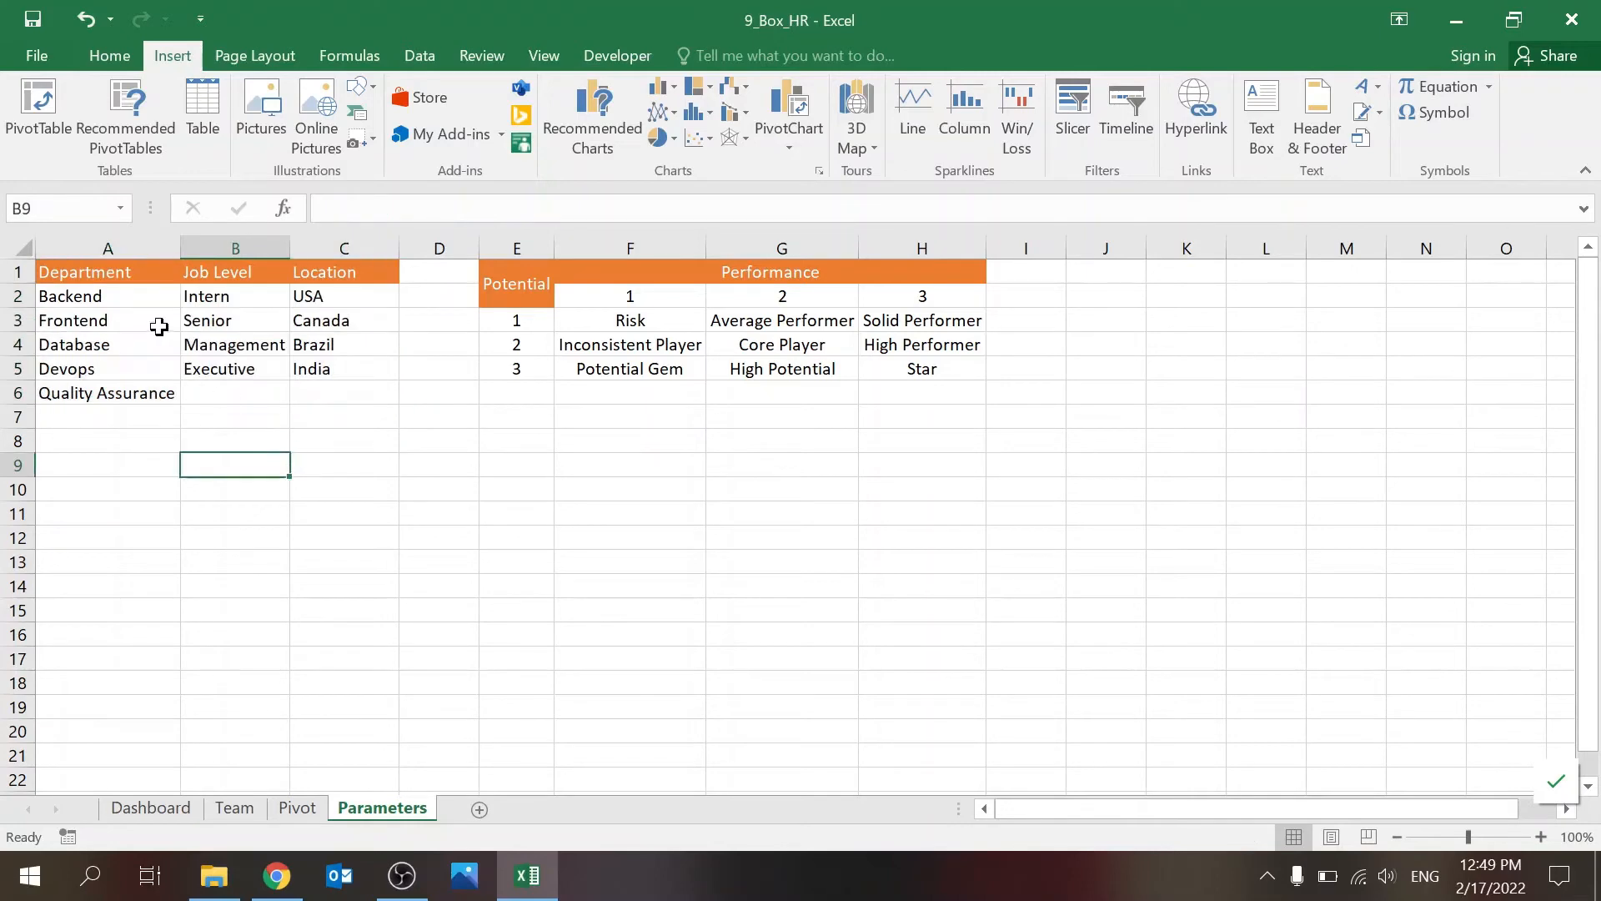
{"action": "left_click_drag", "start_coordinate": [152, 298], "coordinate": [133, 383]}
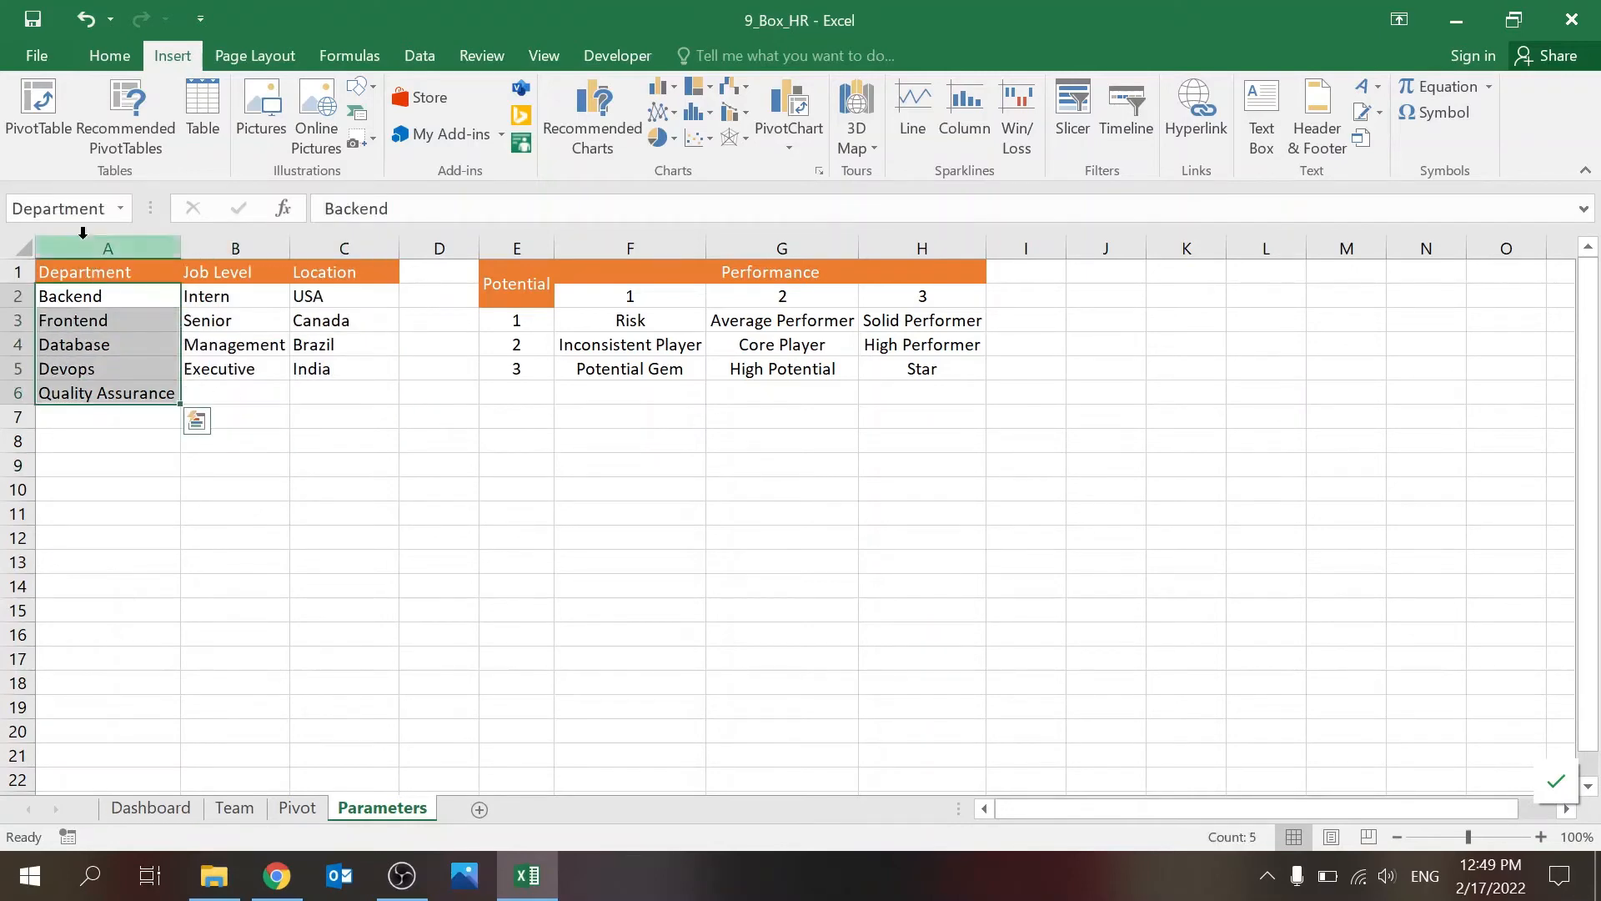
{"action": "left_click_drag", "start_coordinate": [225, 301], "coordinate": [223, 371]}
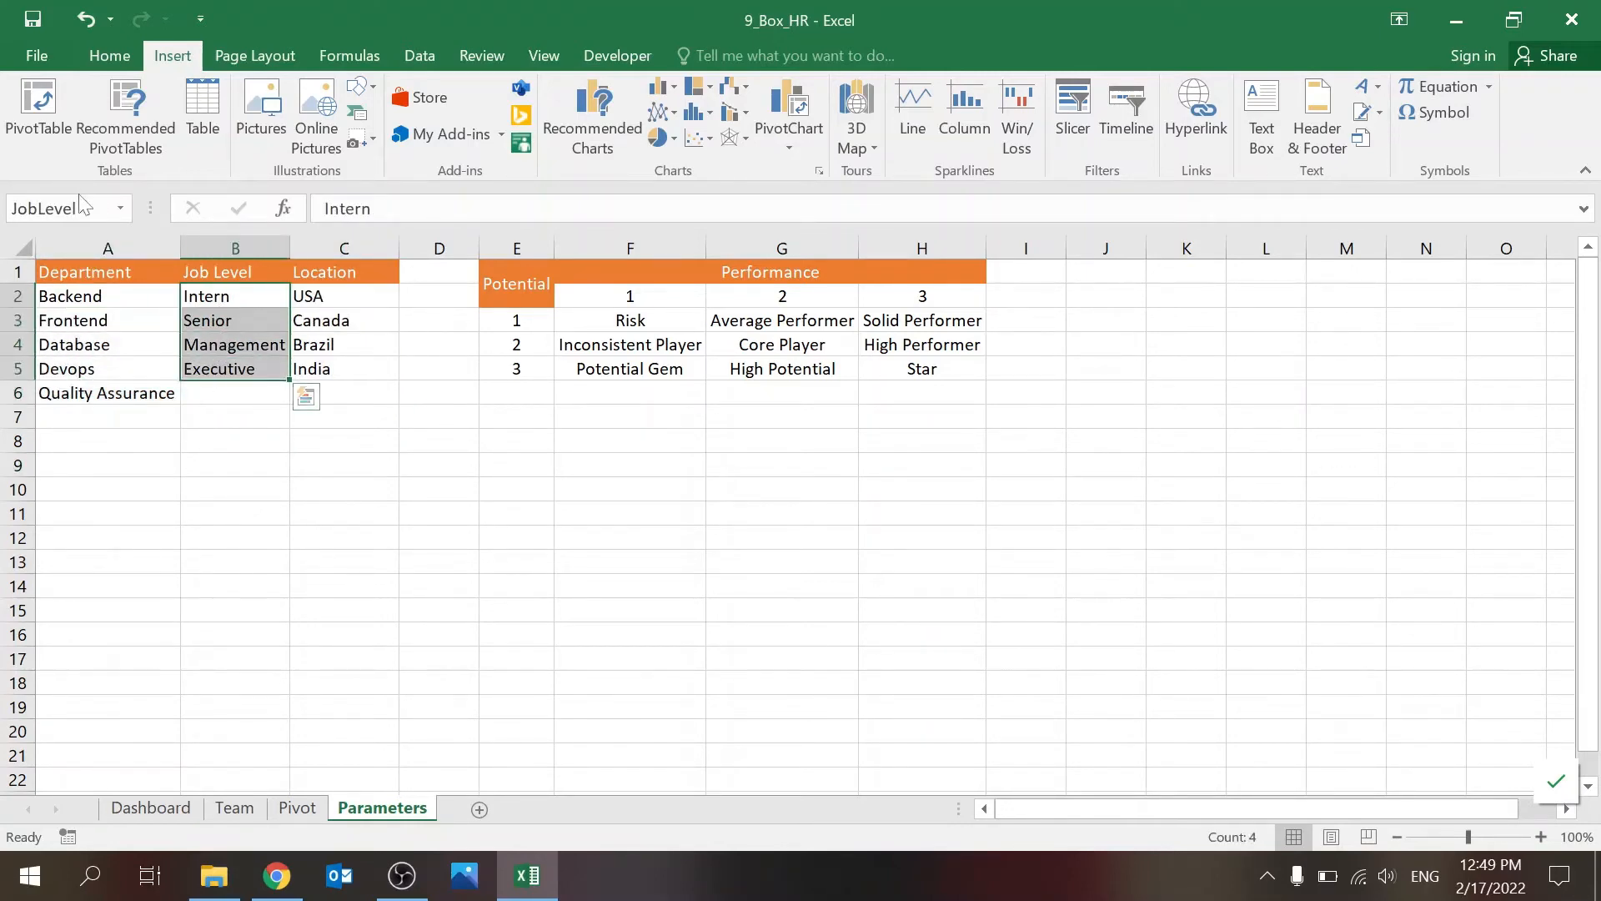
{"action": "left_click_drag", "start_coordinate": [337, 299], "coordinate": [327, 371]}
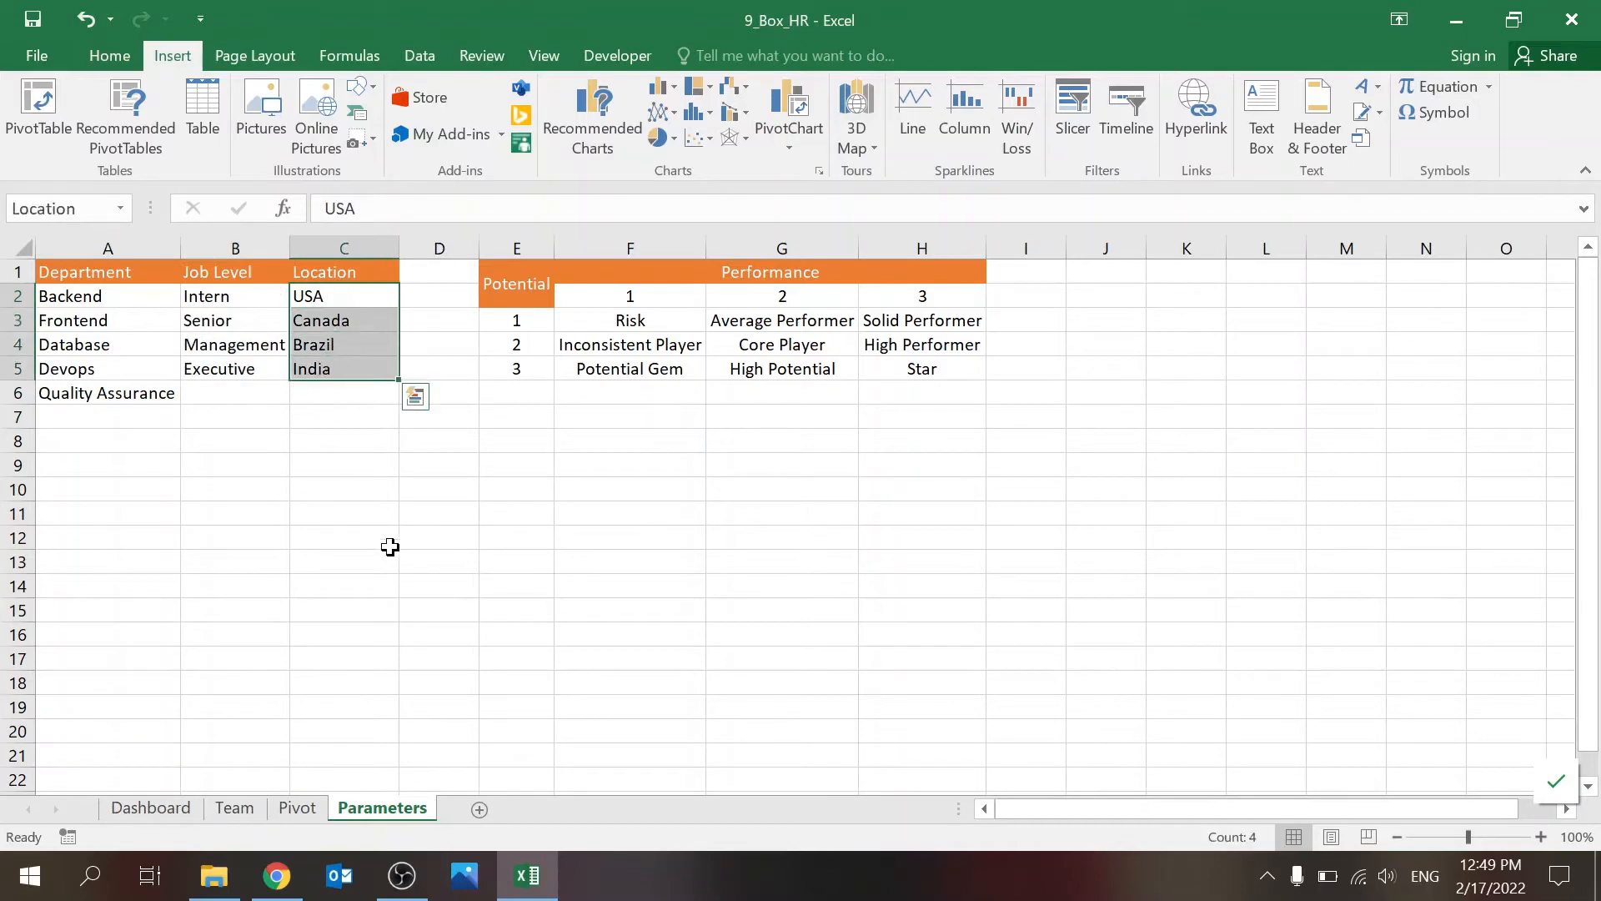
{"action": "left_click", "coordinate": [389, 557]}
Step: Inspect the data validation rule on the first employee's Performance score on the Team sheet, leaving it unchanged
{"action": "left_click", "coordinate": [244, 807]}
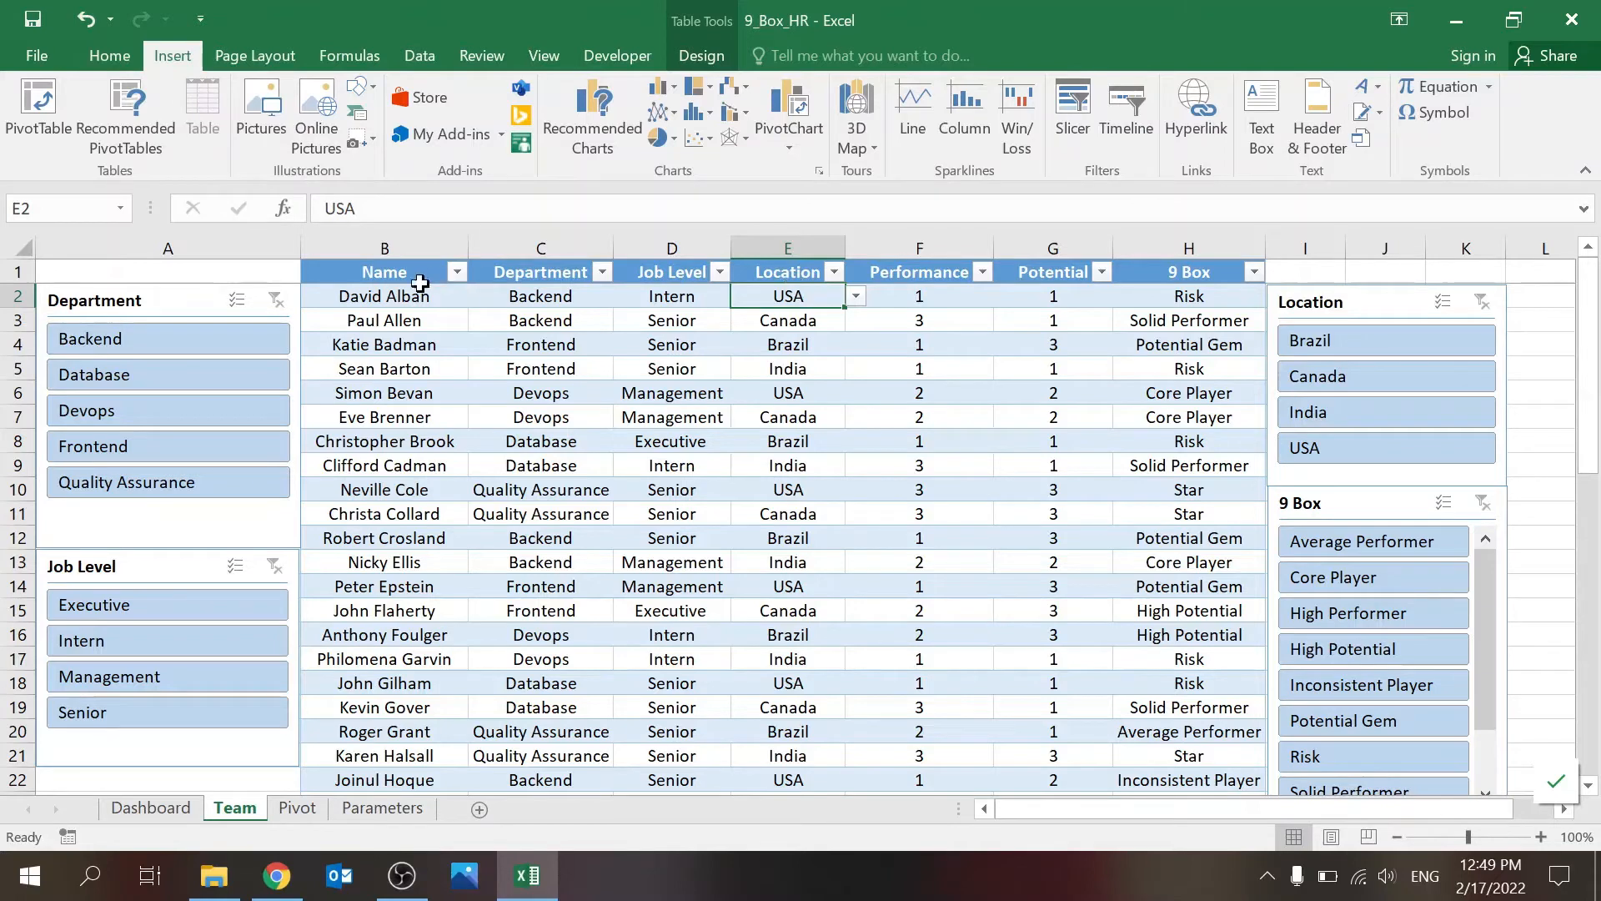
{"action": "left_click", "coordinate": [905, 296]}
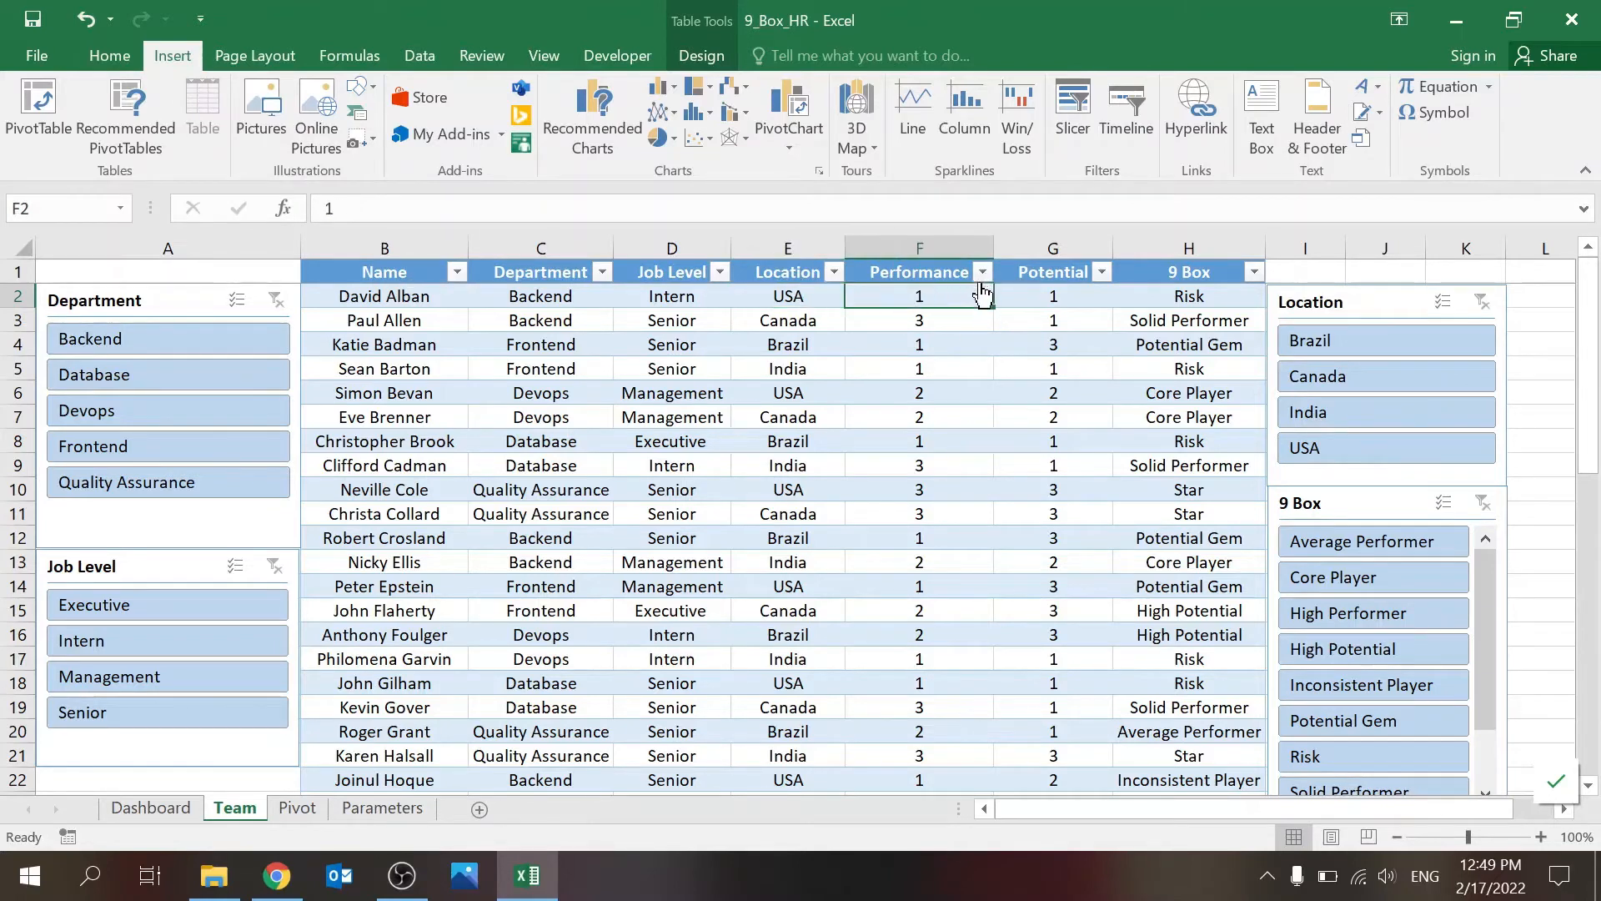
{"action": "left_click", "coordinate": [1021, 291]}
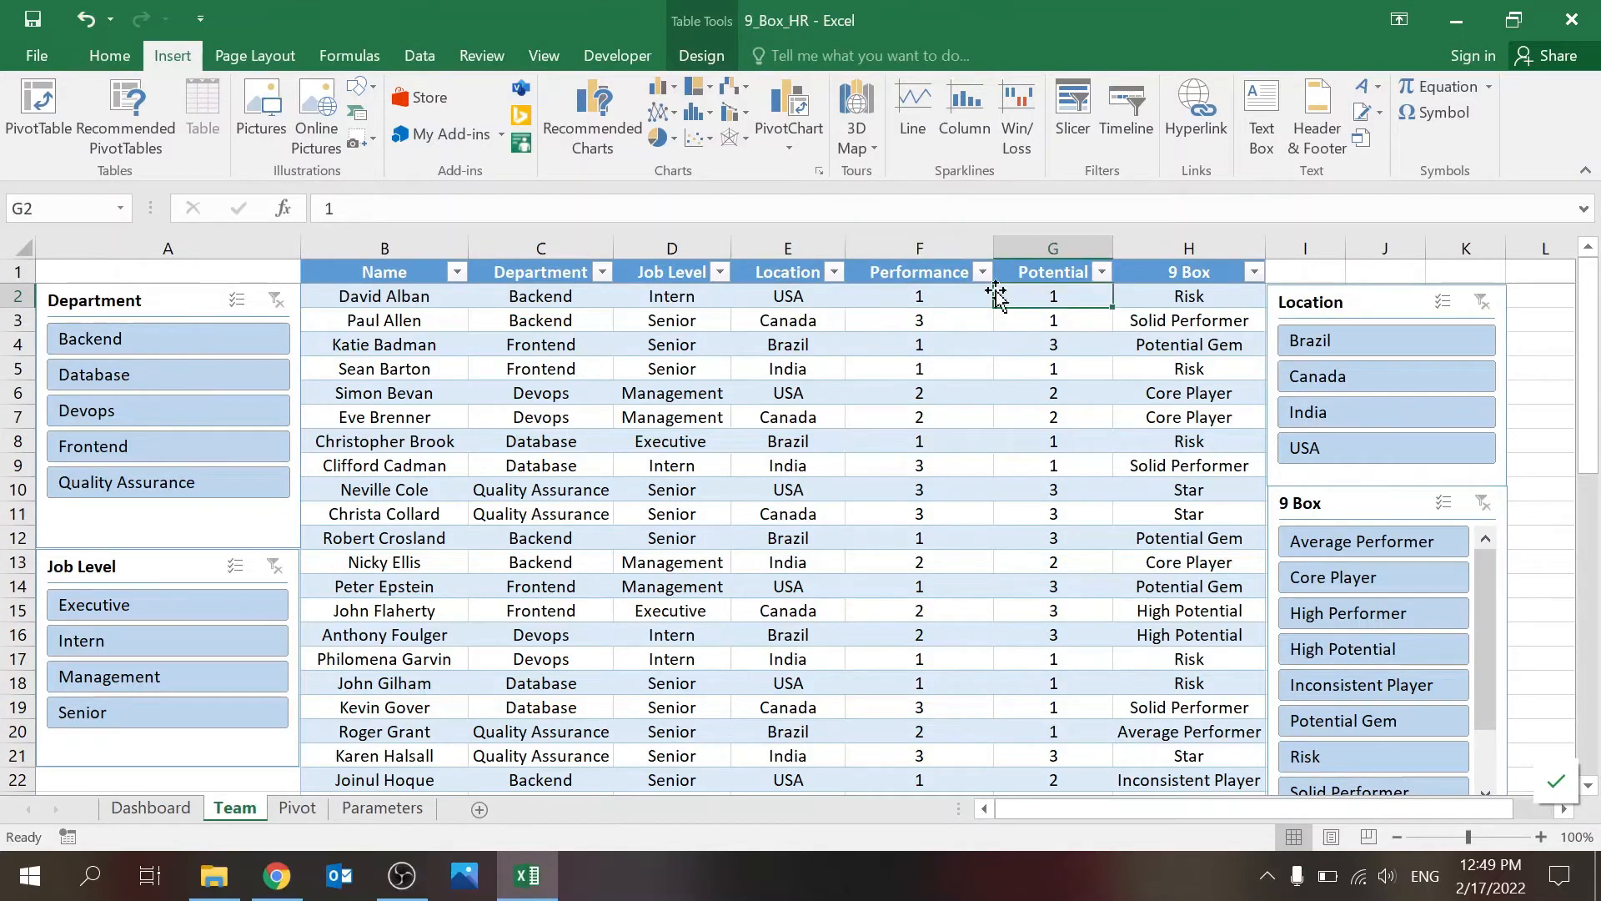
{"action": "left_click", "coordinate": [964, 292]}
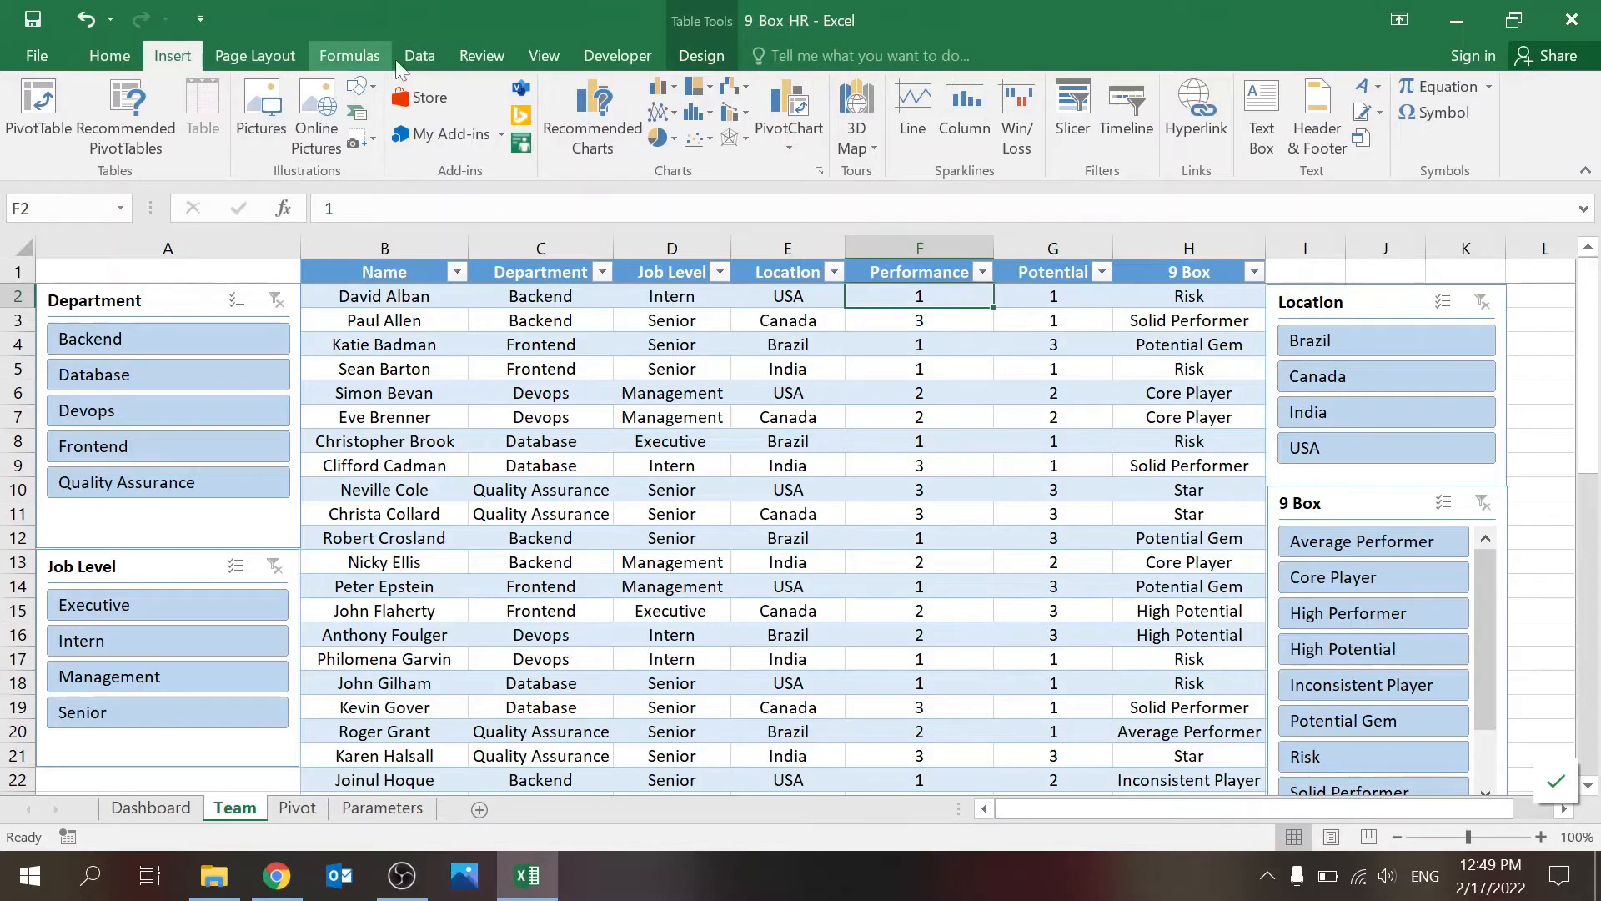
{"action": "left_click", "coordinate": [419, 55]}
{"action": "left_click", "coordinate": [1016, 141]}
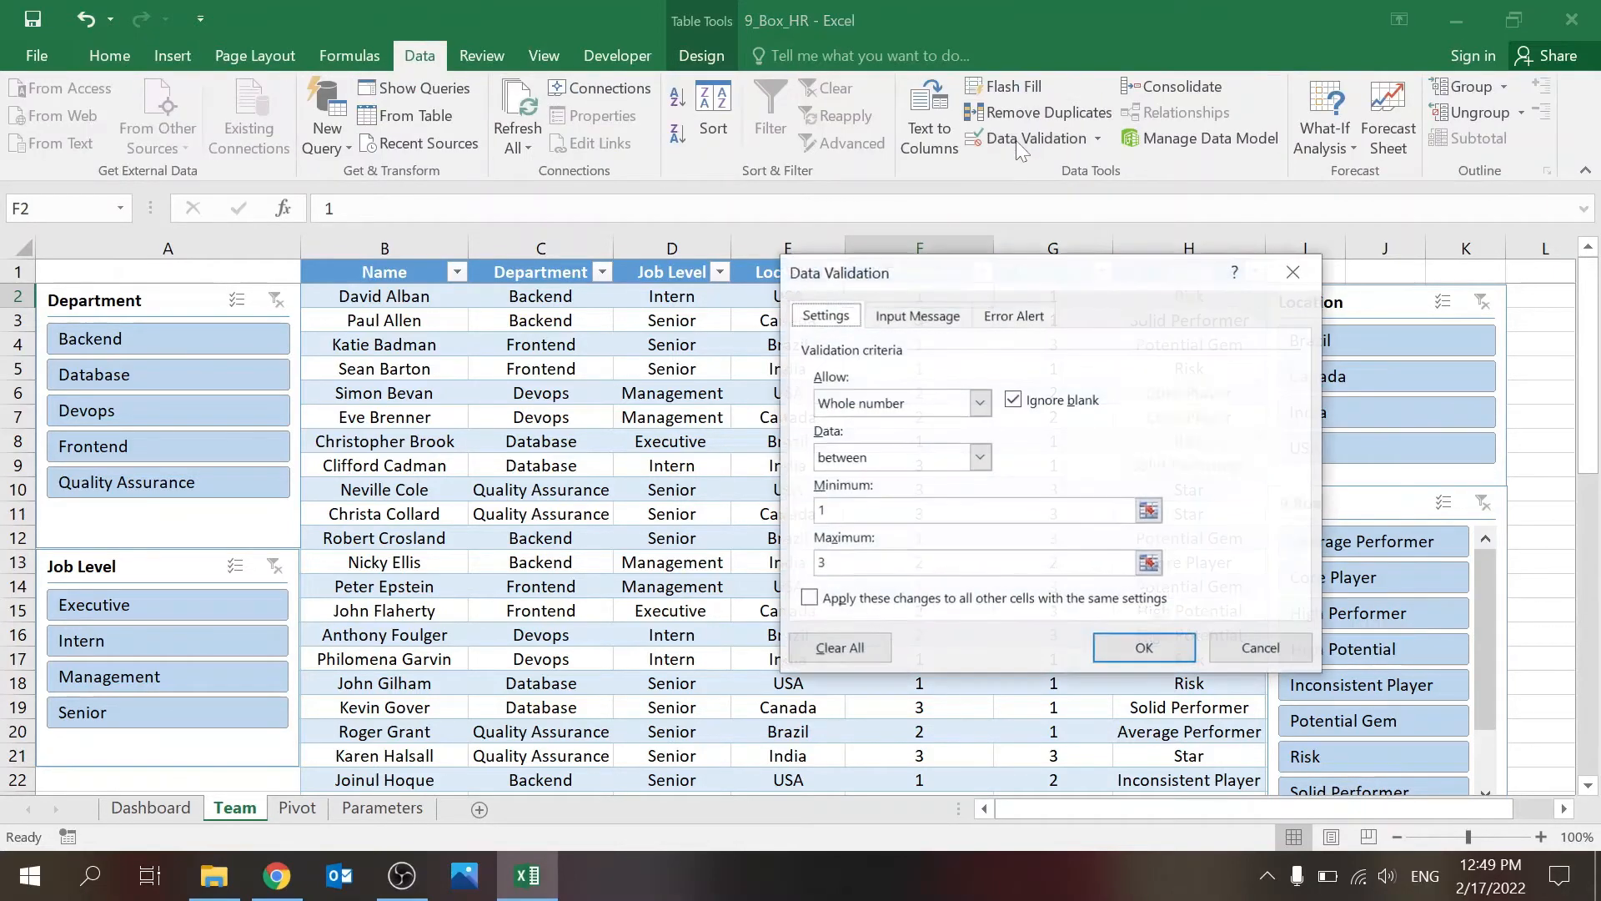
{"action": "left_click", "coordinate": [1226, 643]}
Step: Test the validation of the first employee's Performance cell with the entries 5 and 1.5, discarding each one
{"action": "type", "text": "5"}
{"action": "key", "text": "Return"}
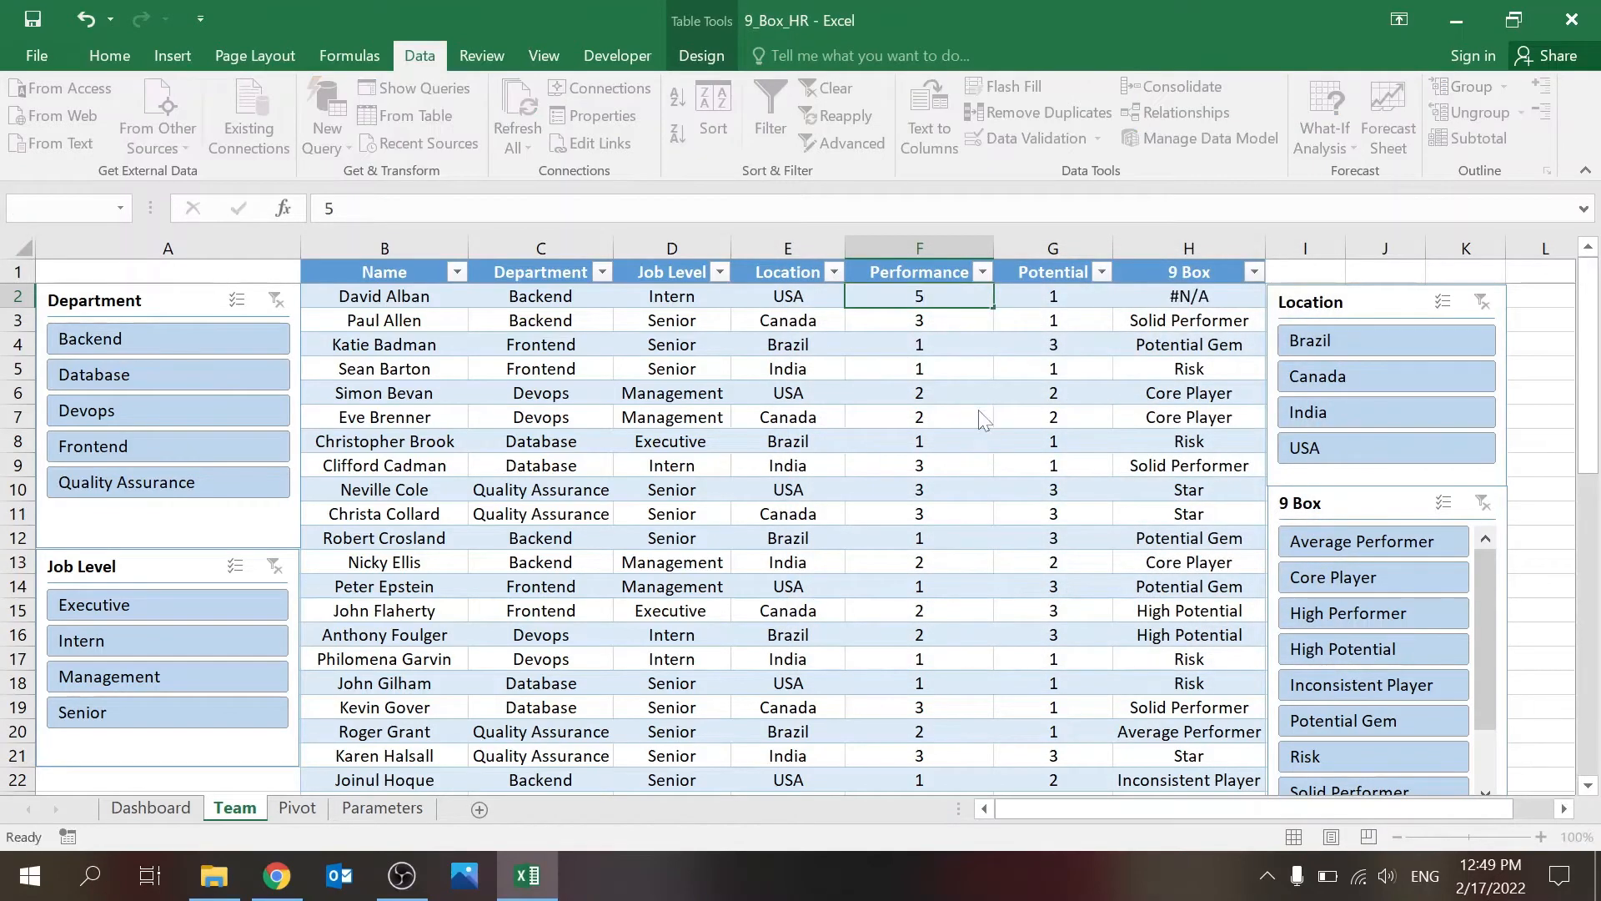
{"action": "key", "text": "Escape"}
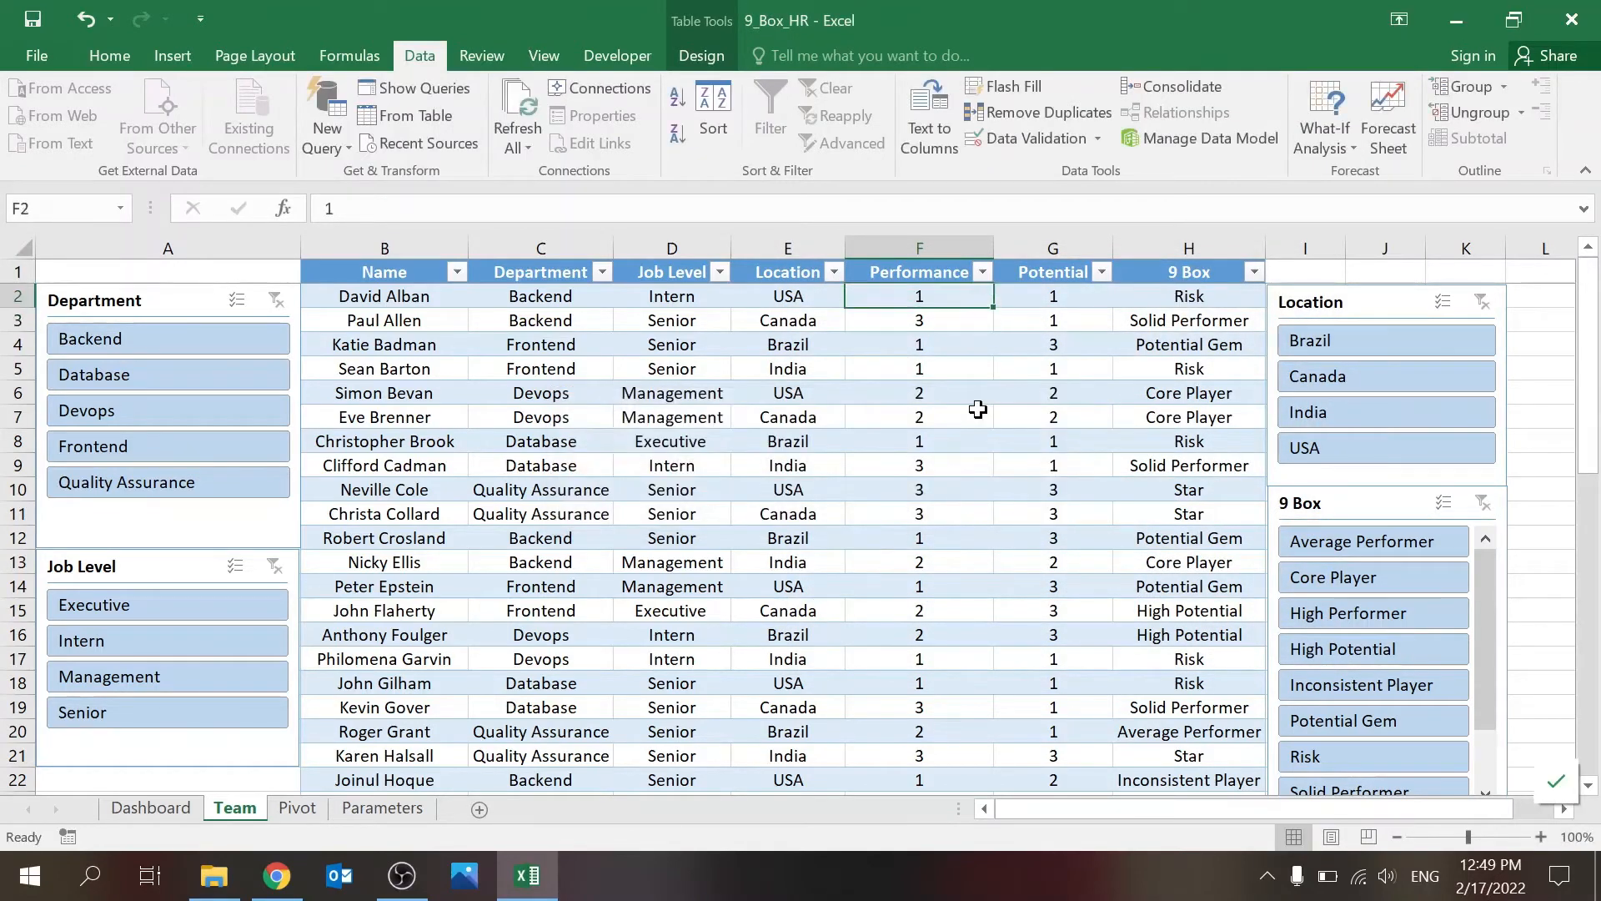
{"action": "type", "text": "1.5"}
{"action": "key", "text": "Return"}
{"action": "key", "text": "Escape"}
Step: Check the data validation list source behind the first employee's Location cell
{"action": "left_click", "coordinate": [804, 302]}
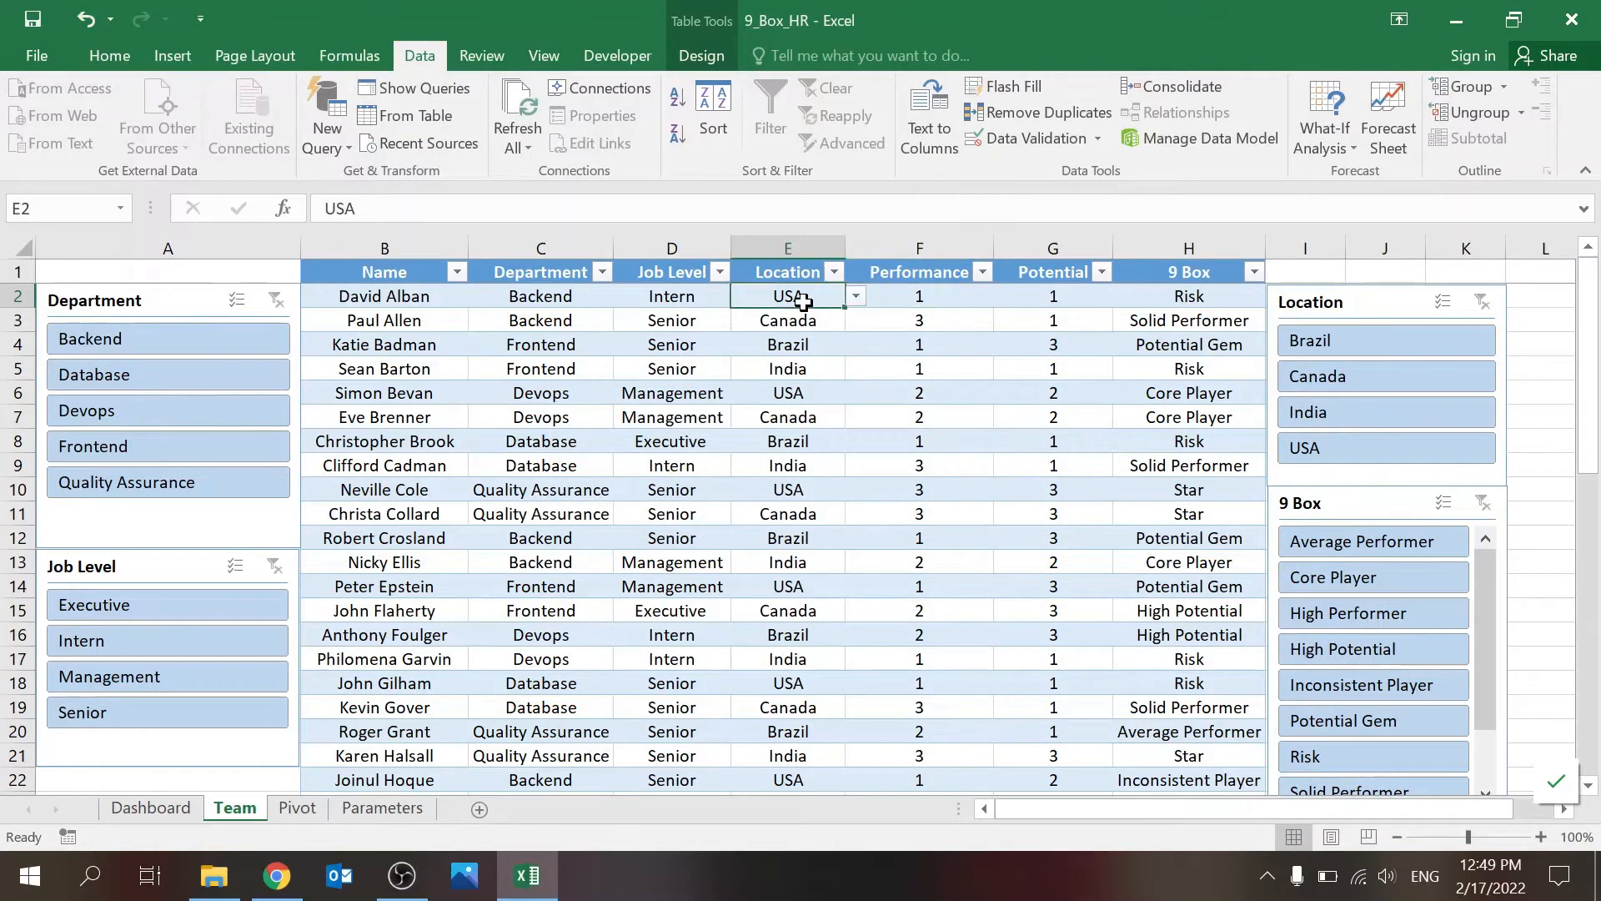
{"action": "left_click", "coordinate": [1023, 135]}
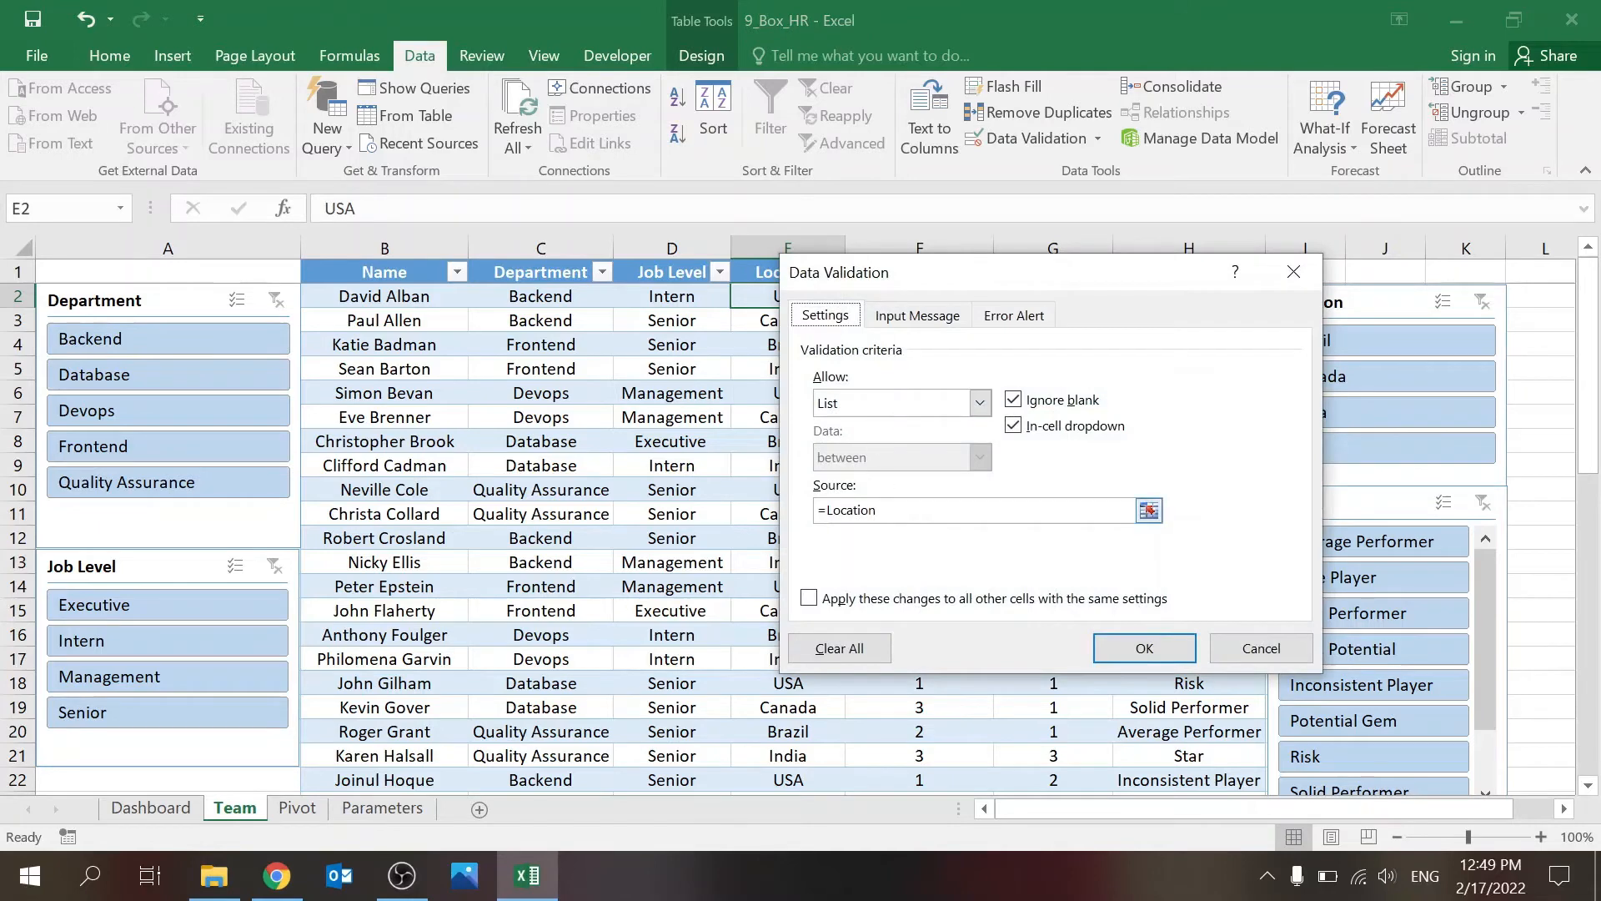
{"action": "left_click", "coordinate": [1144, 648]}
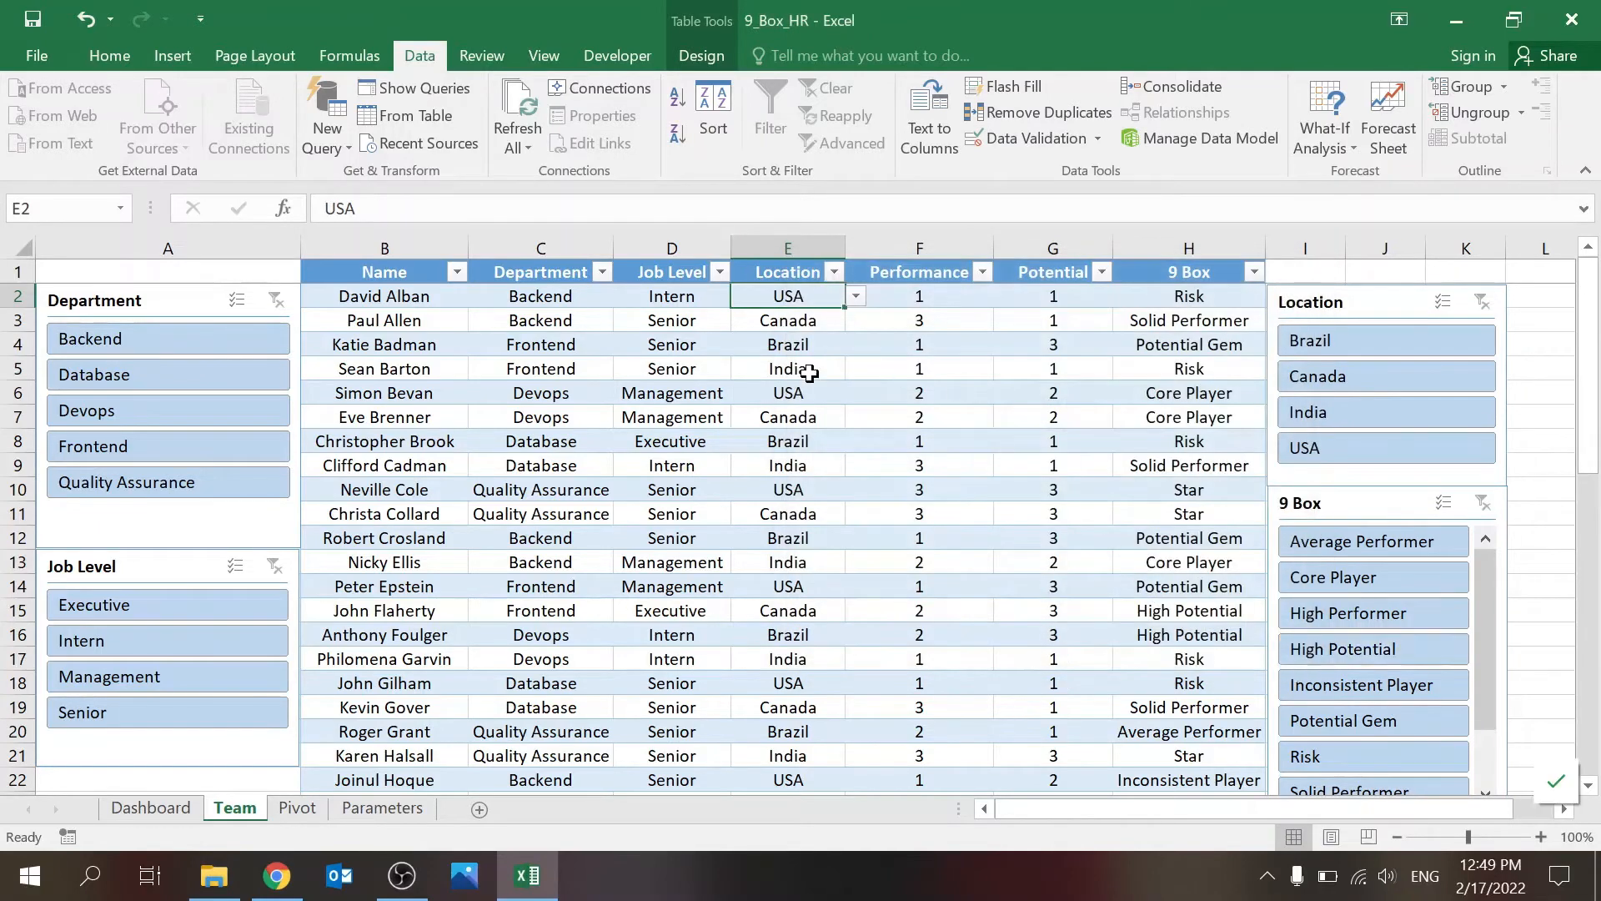
Step: Inspect the INDEX and MATCH formula in the first employee's 9 Box cell without changing it
{"action": "left_click", "coordinate": [1184, 291]}
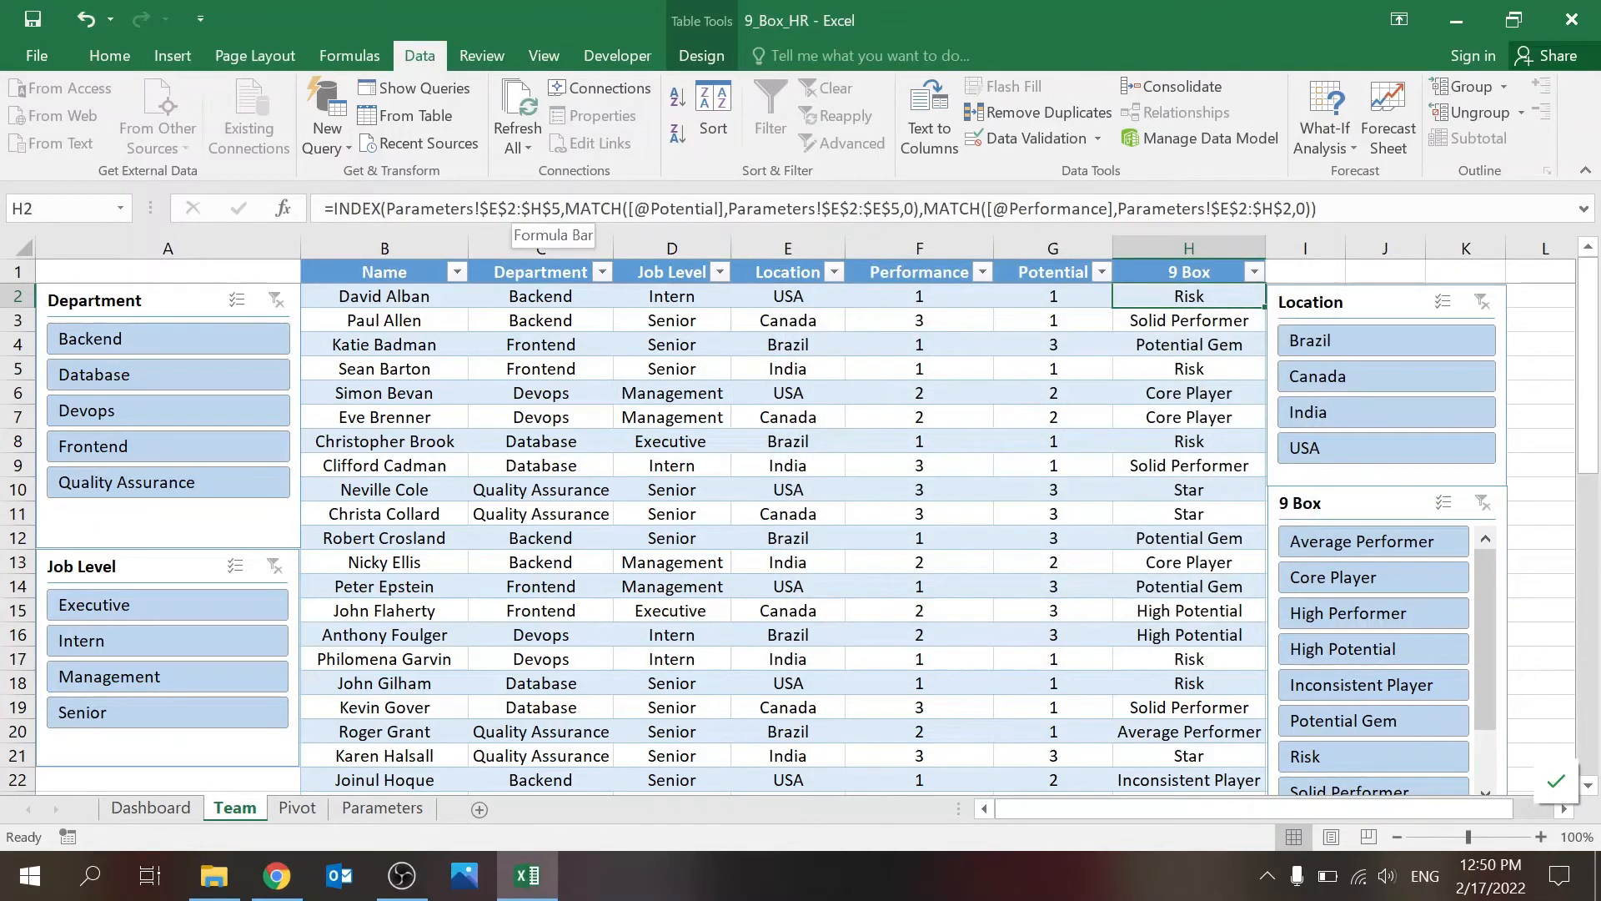
{"action": "left_click", "coordinate": [1335, 209]}
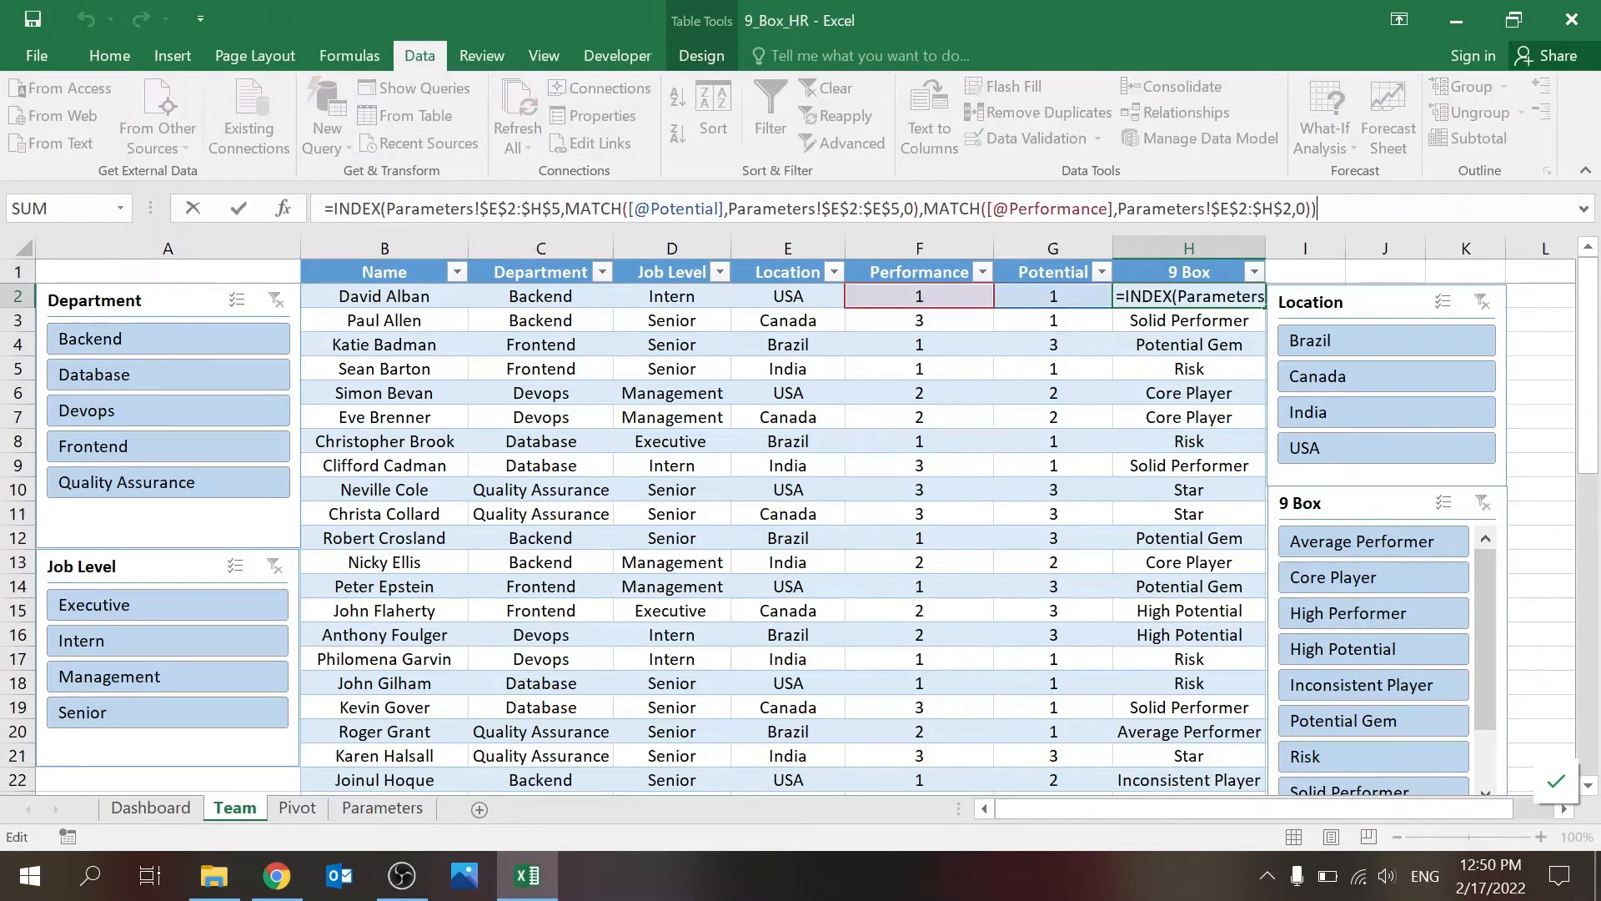
{"action": "key", "text": "Escape"}
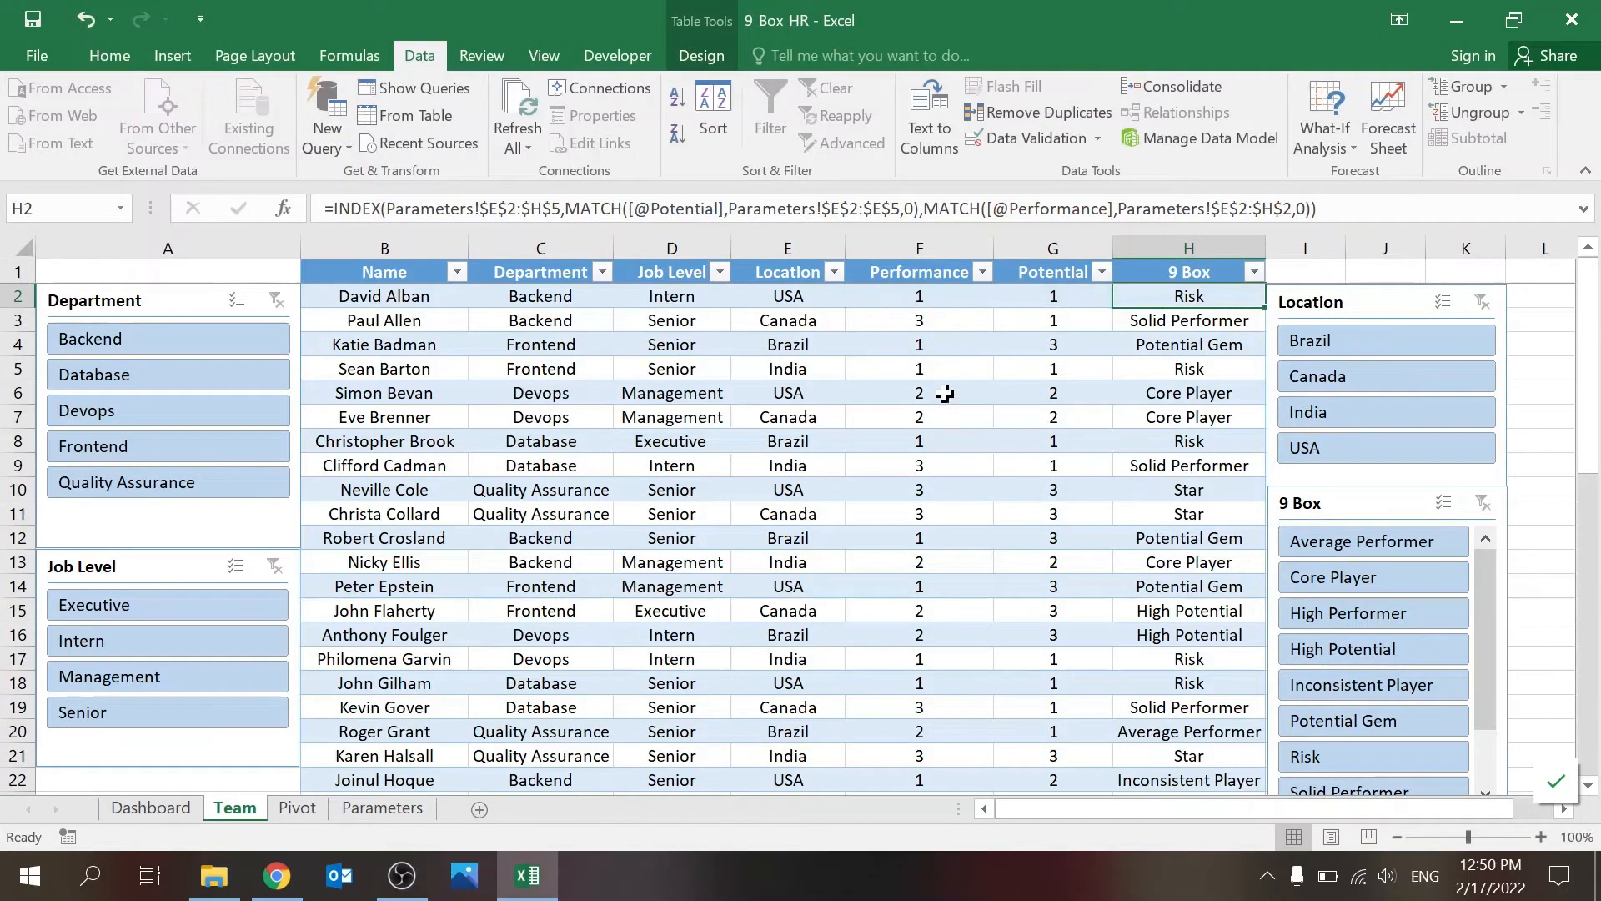
Step: Examine the Potential and Performance matrix on the Parameters sheet, from the Risk cell to the Star cell
{"action": "left_click", "coordinate": [386, 814]}
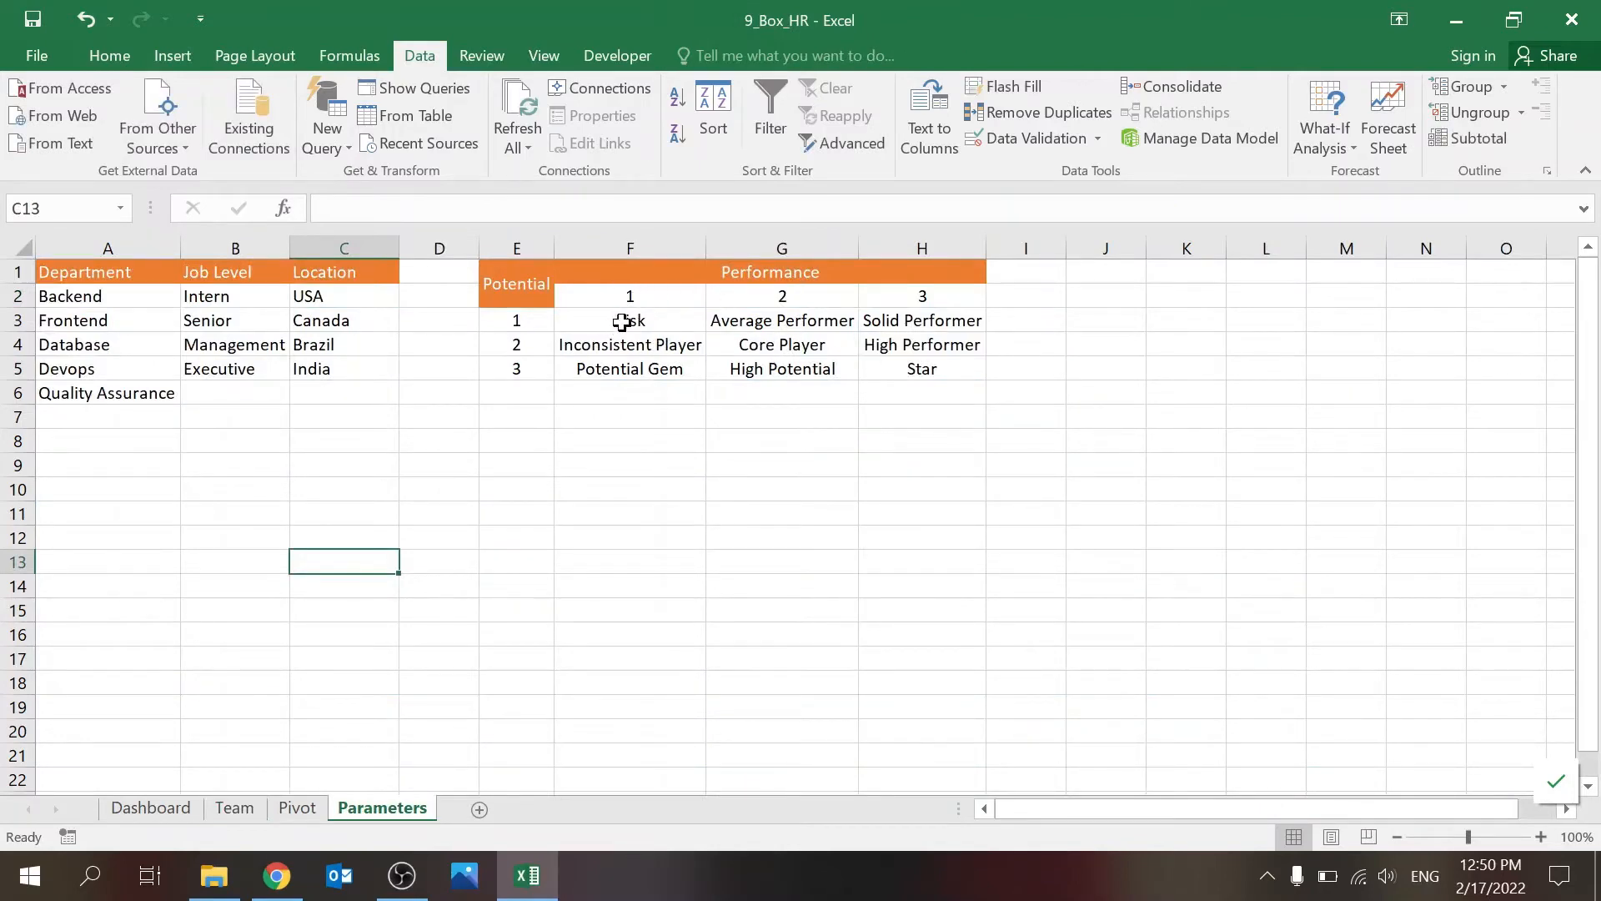
{"action": "left_click_drag", "start_coordinate": [624, 322], "coordinate": [913, 372]}
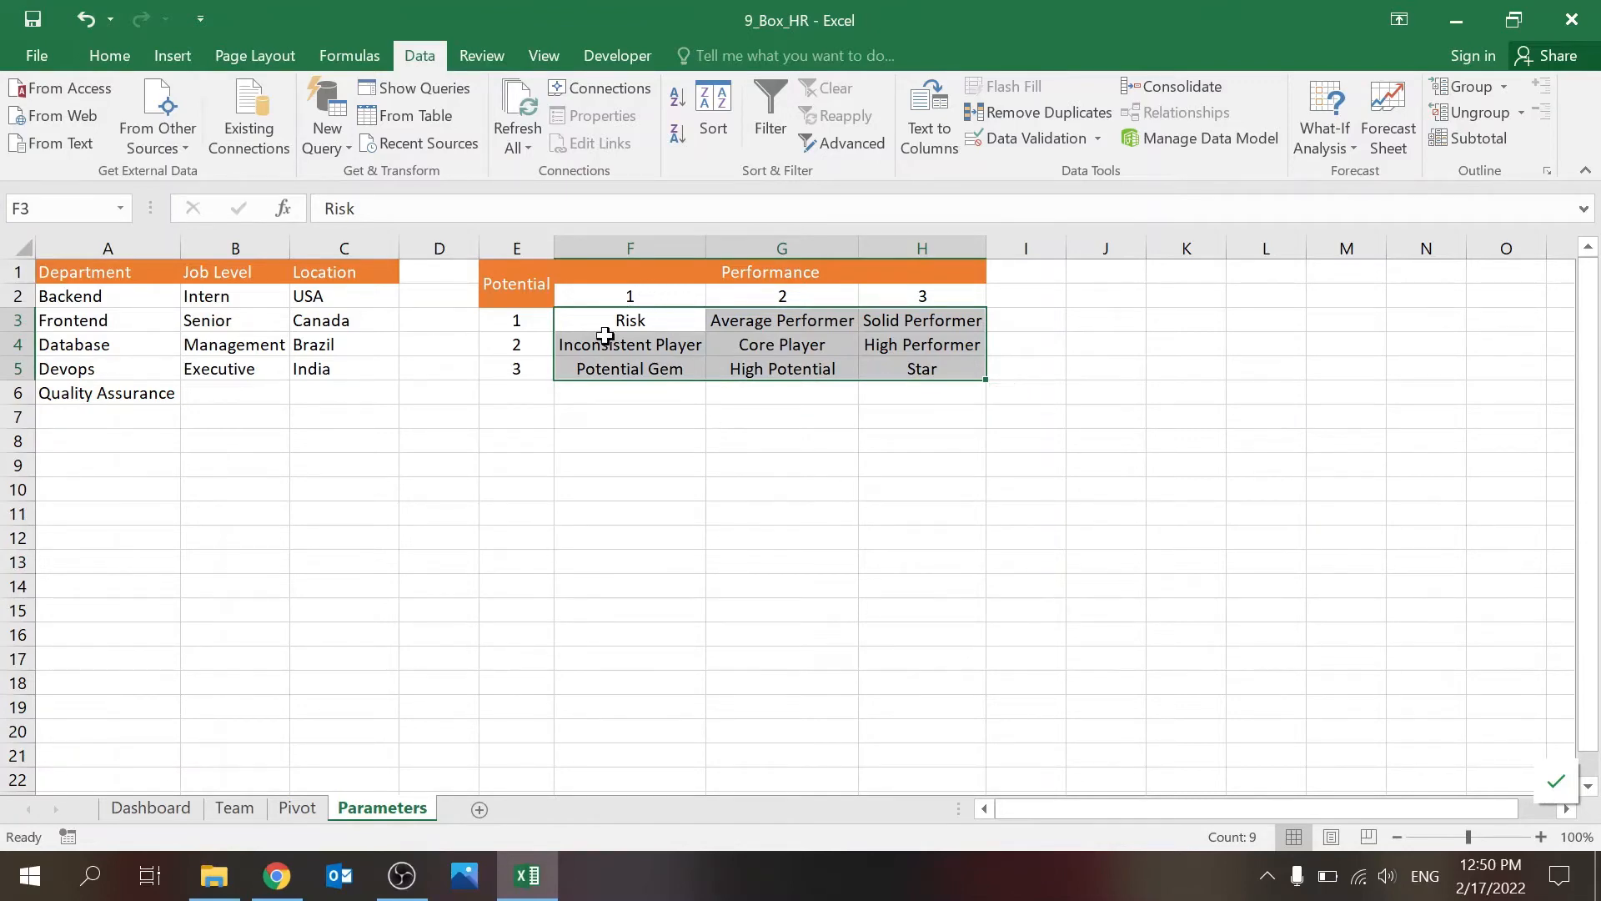
{"action": "left_click", "coordinate": [530, 321]}
{"action": "left_click", "coordinate": [650, 320]}
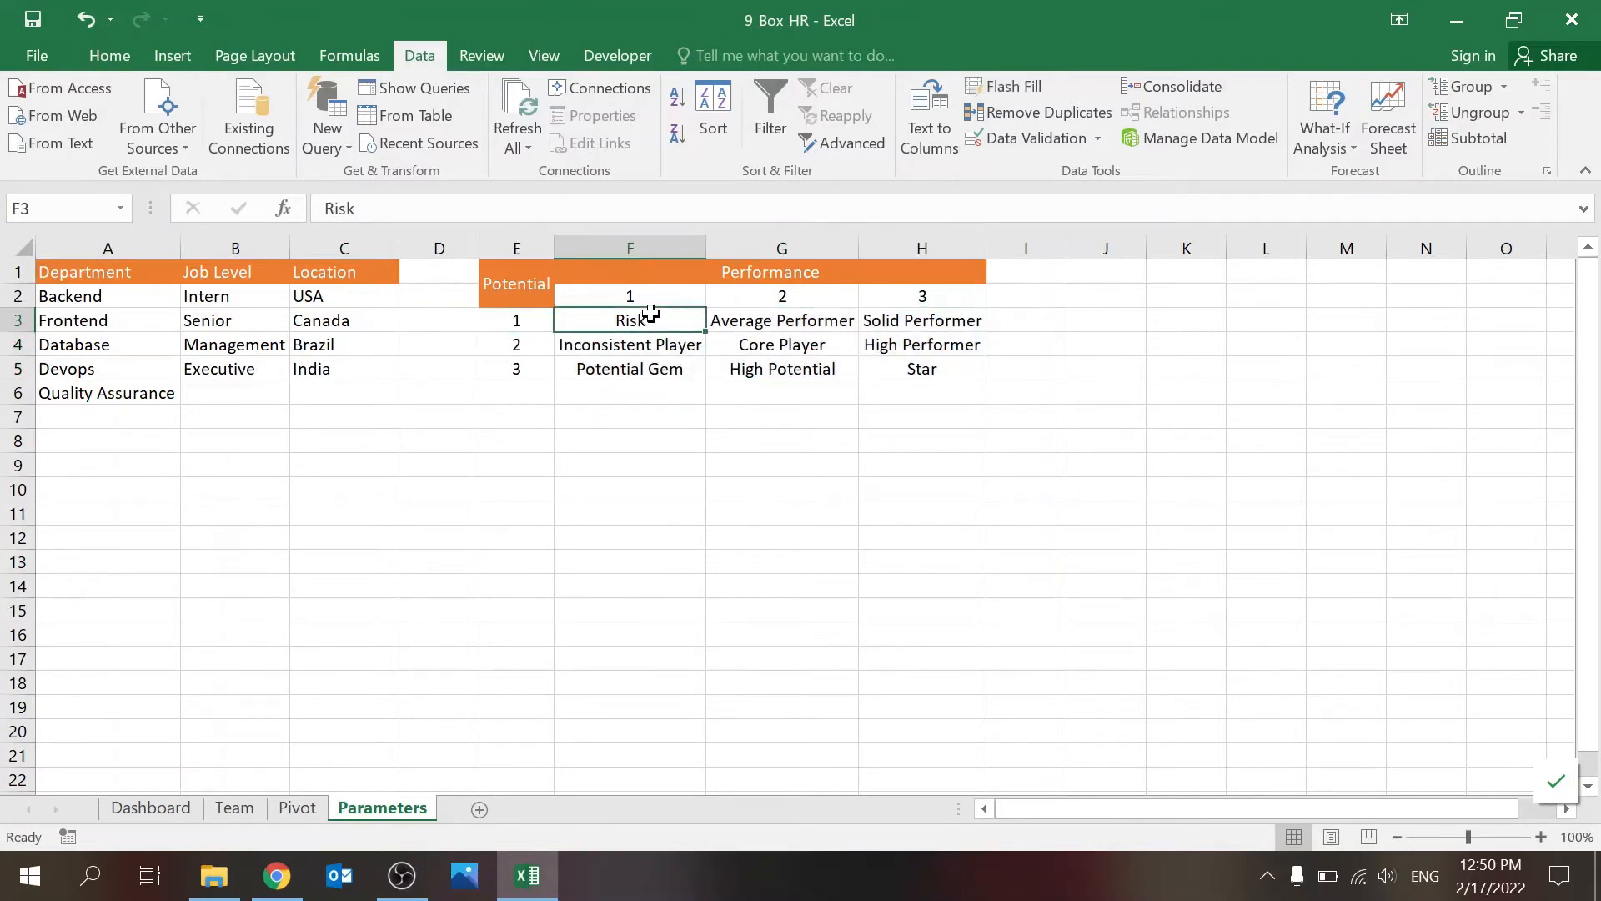
{"action": "left_click", "coordinate": [915, 373]}
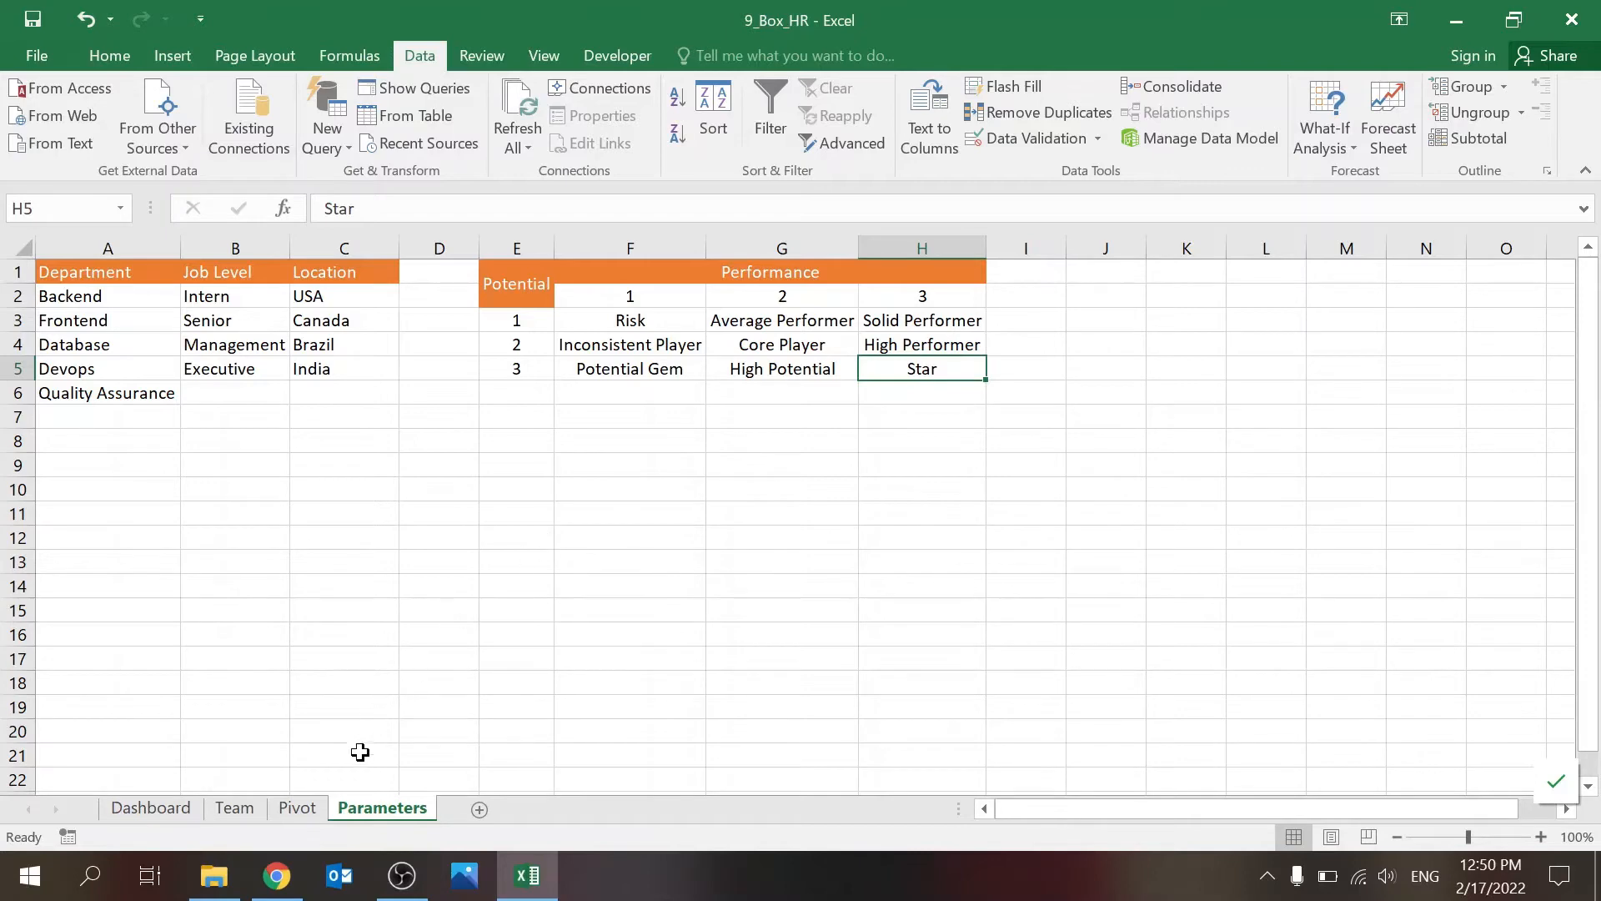
Step: Filter the Team sheet's table by the 9 Box category Core Player, then by location USA, clearing each filter after viewing
{"action": "left_click", "coordinate": [247, 809]}
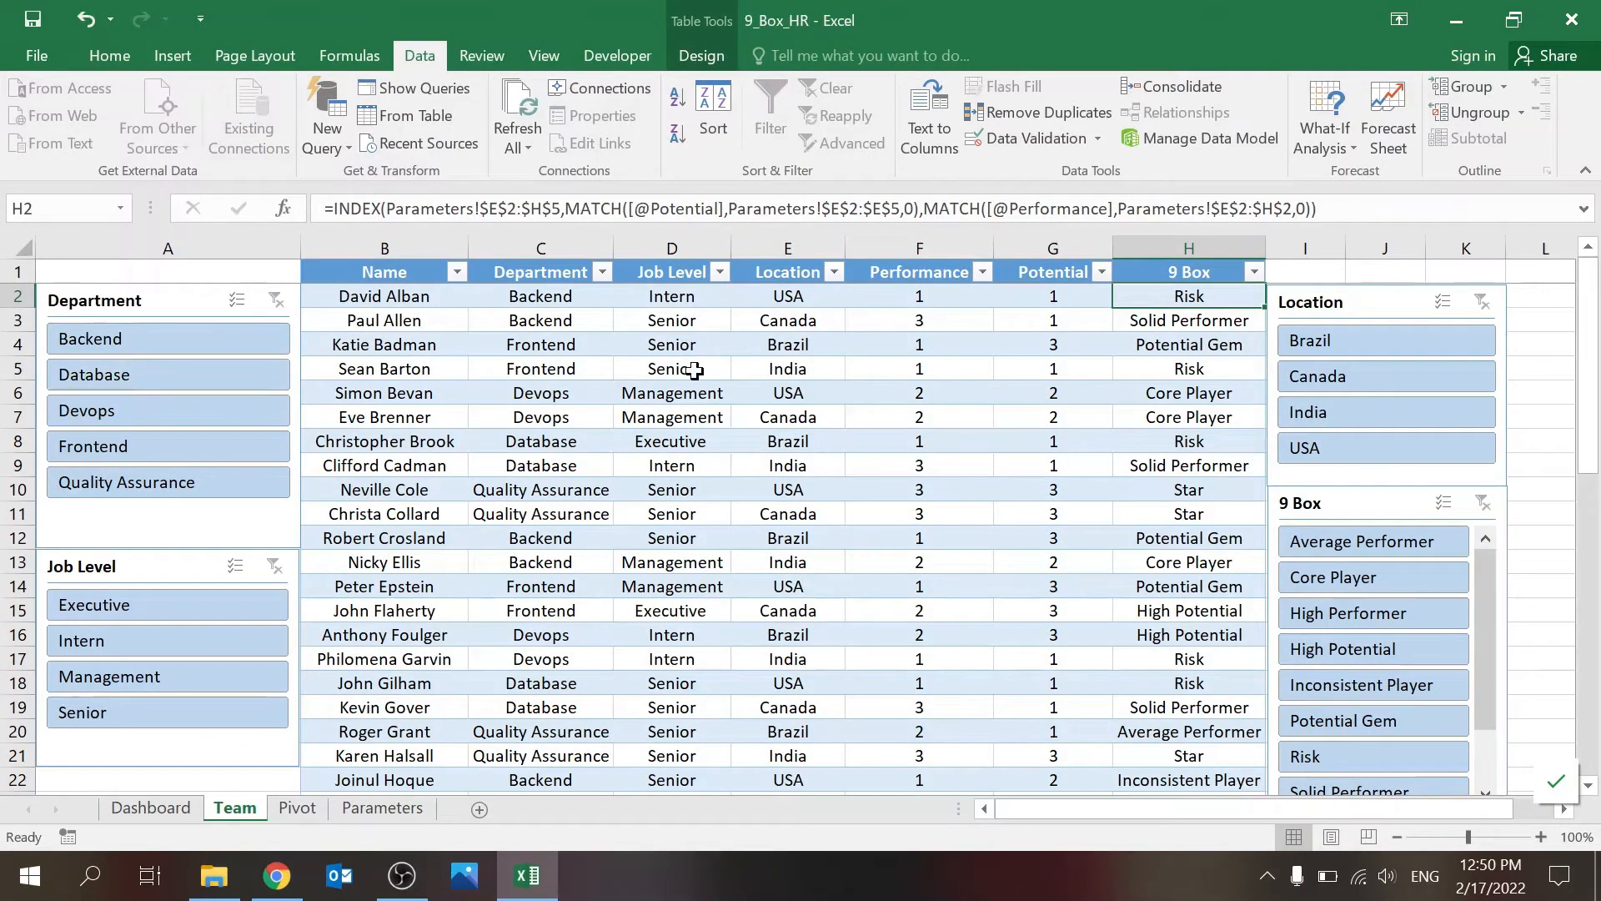
{"action": "left_click", "coordinate": [790, 367]}
{"action": "left_click", "coordinate": [100, 58]}
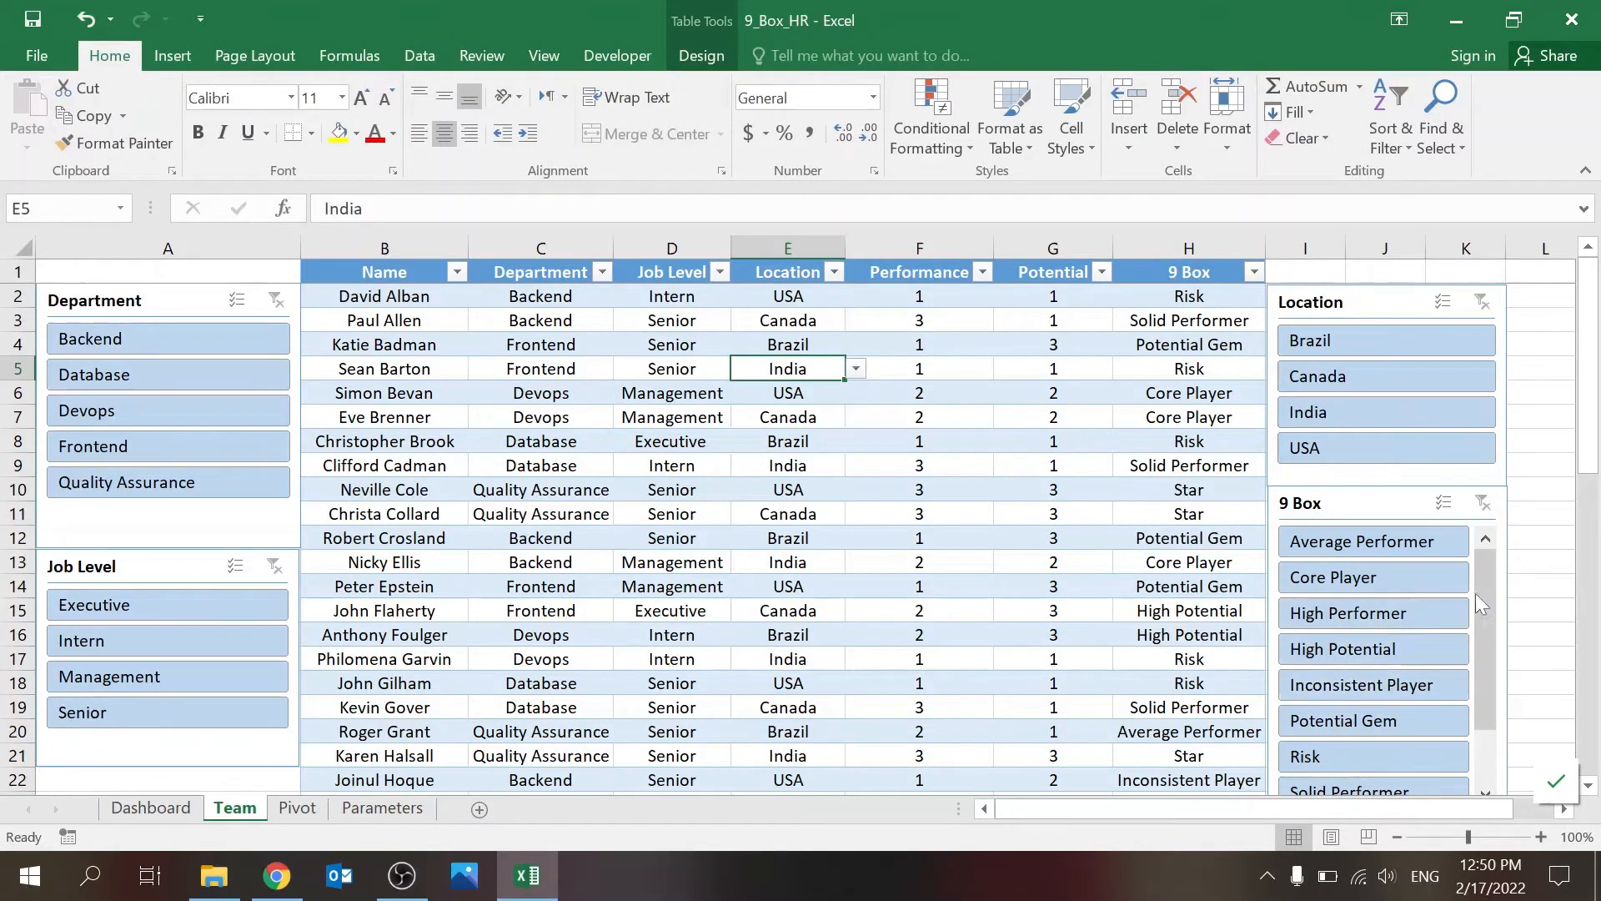
{"action": "left_click", "coordinate": [1424, 569]}
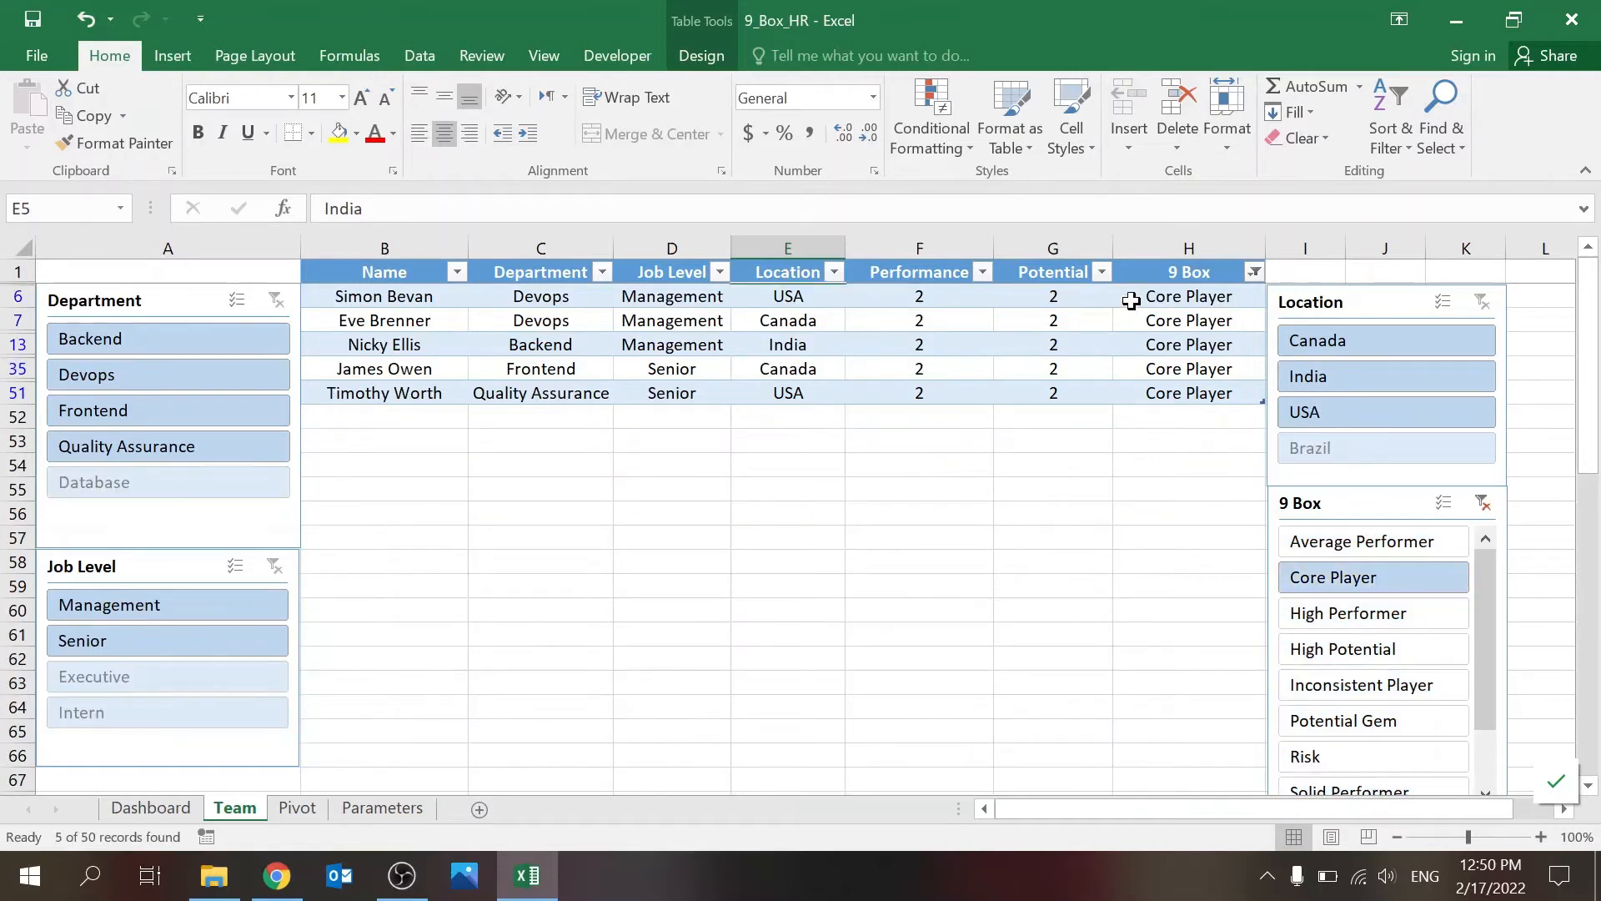
{"action": "left_click", "coordinate": [1482, 502]}
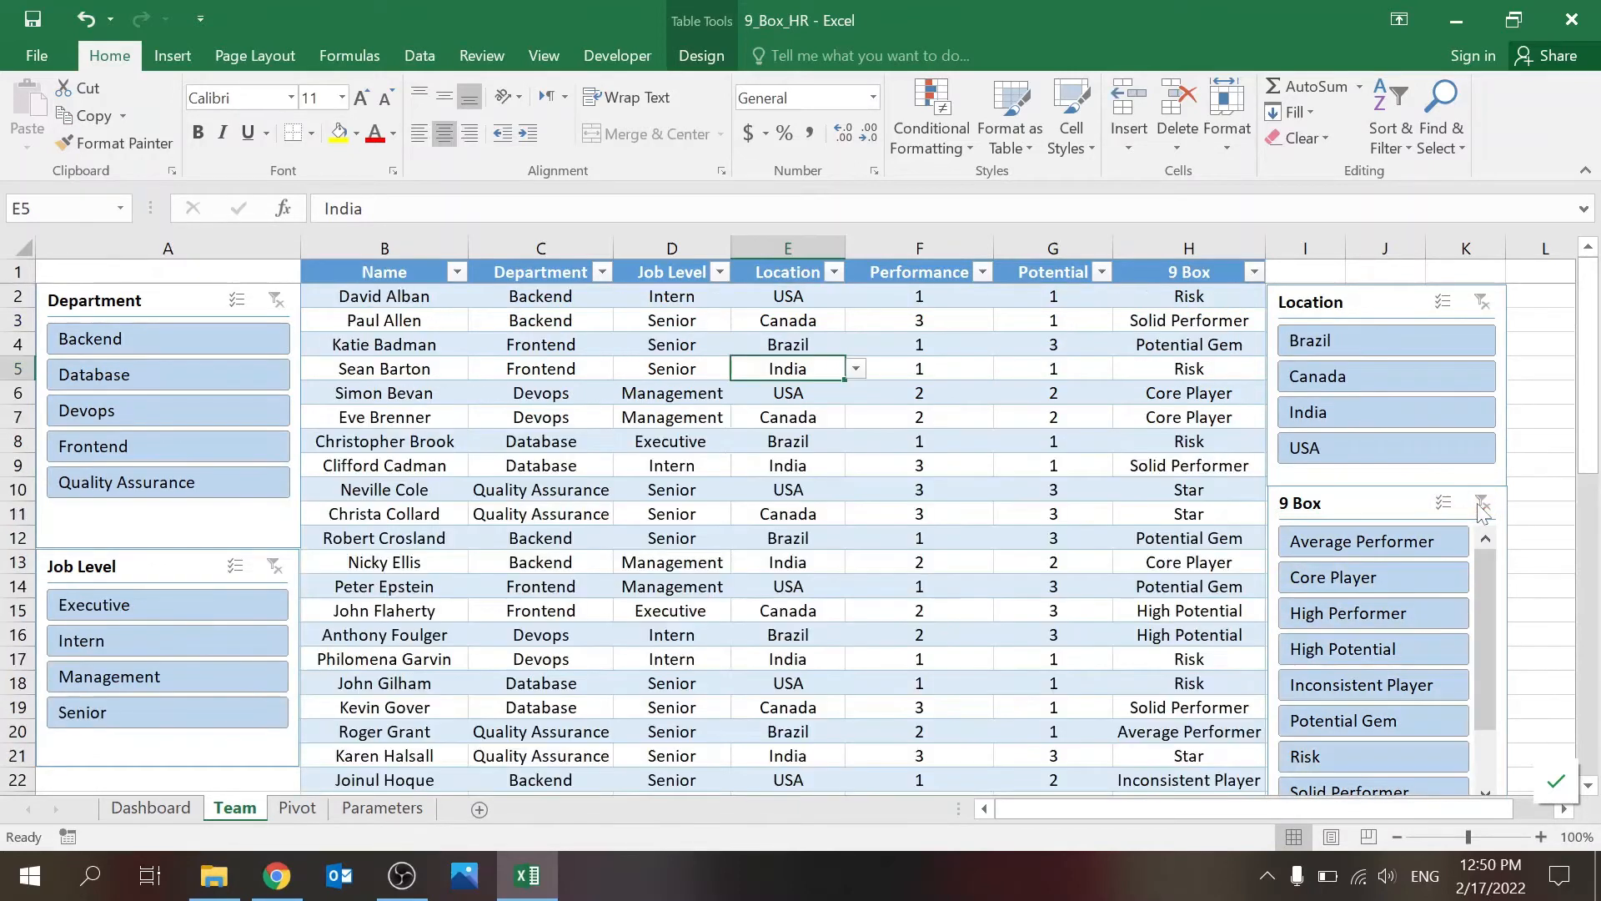
{"action": "left_click", "coordinate": [1338, 443]}
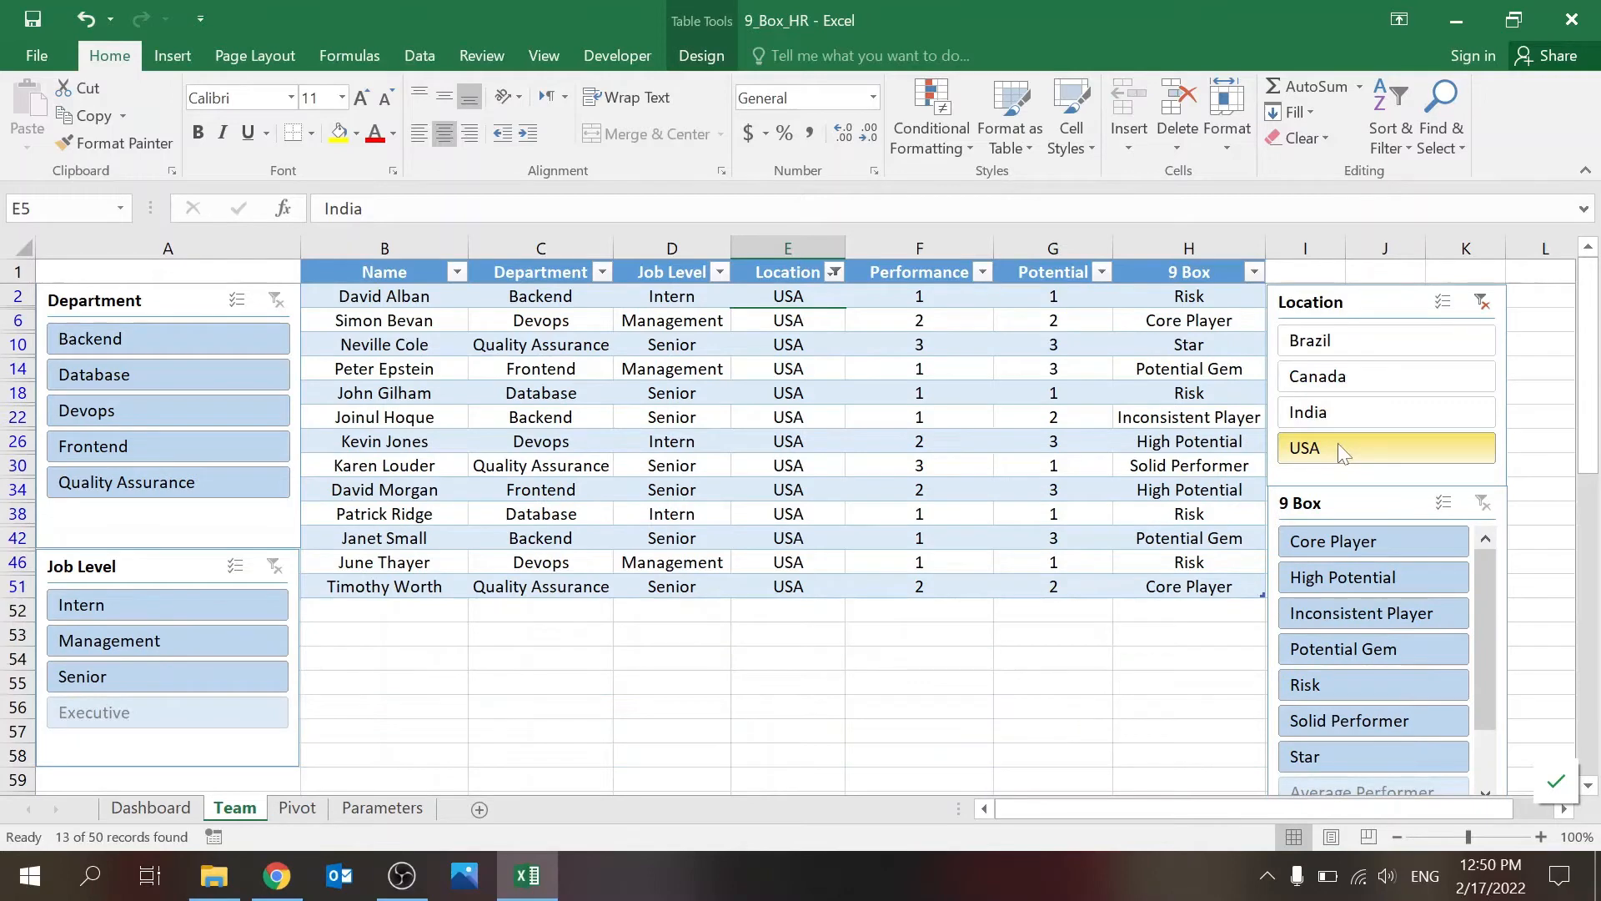
{"action": "left_click", "coordinate": [1482, 302]}
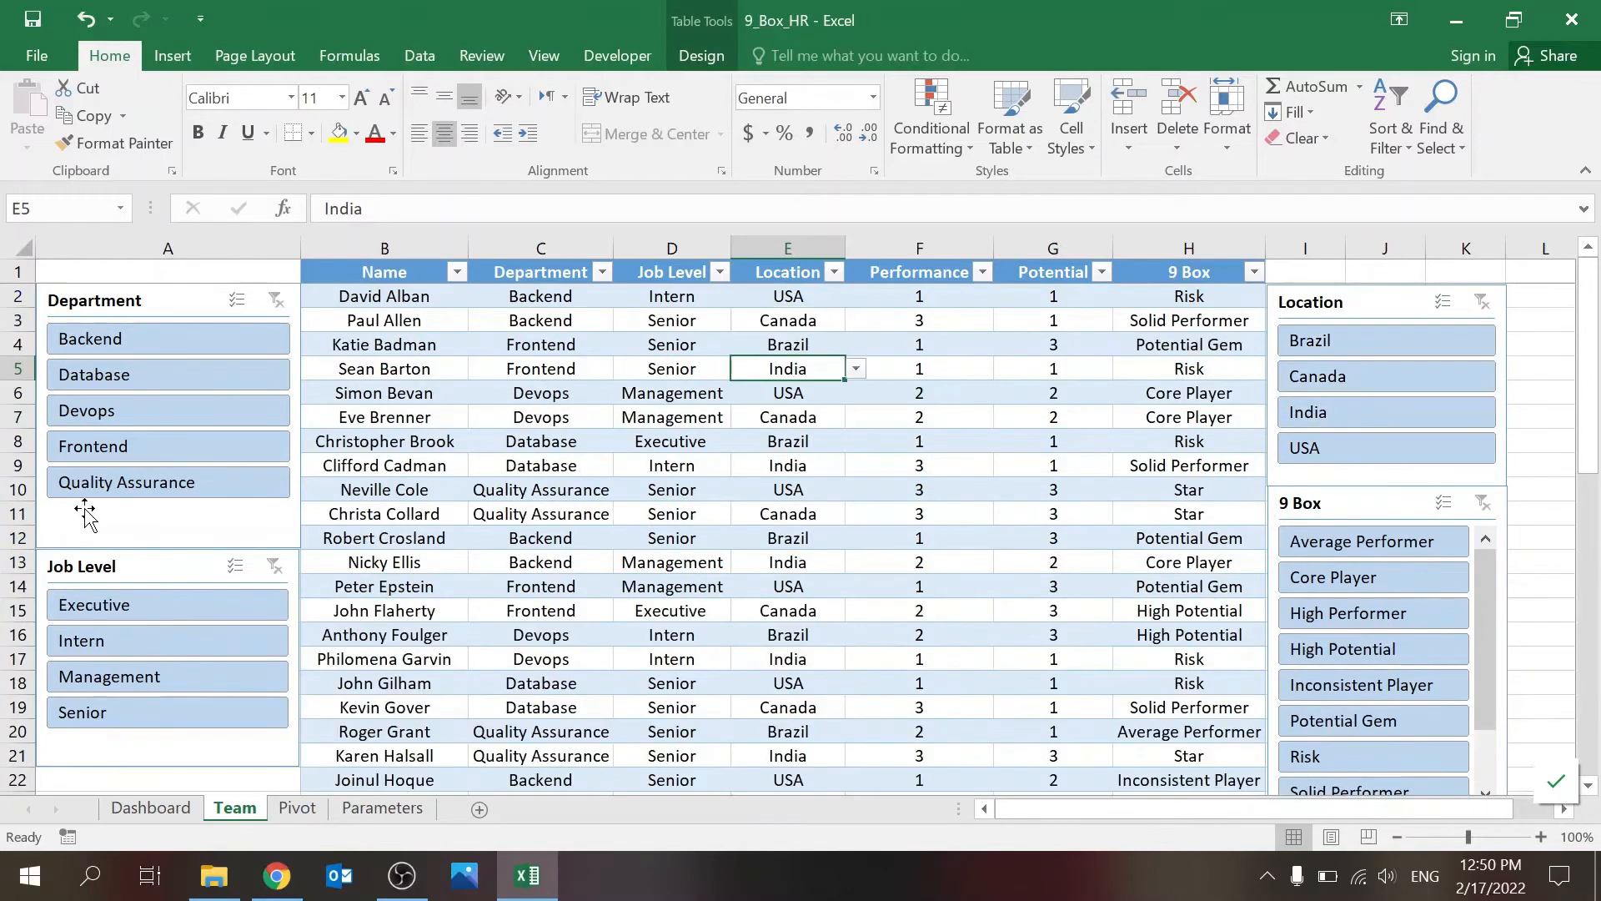
Step: Filter the team table to Devops employees at Management level, then clear both the Department and Job Level filters
{"action": "left_click", "coordinate": [168, 412]}
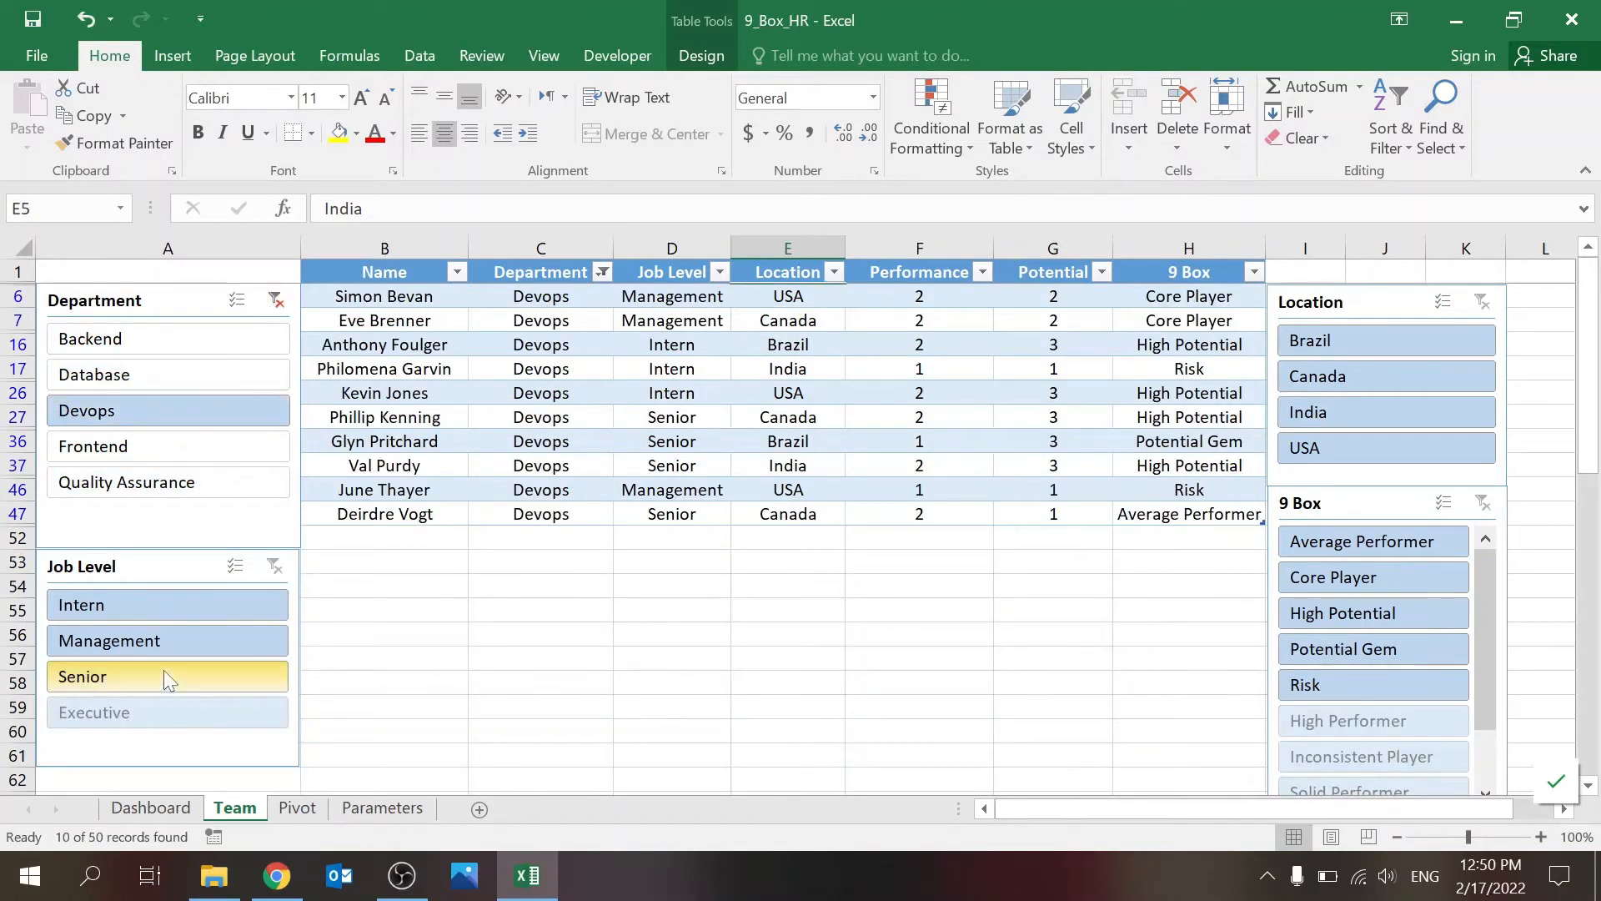
{"action": "left_click", "coordinate": [182, 649]}
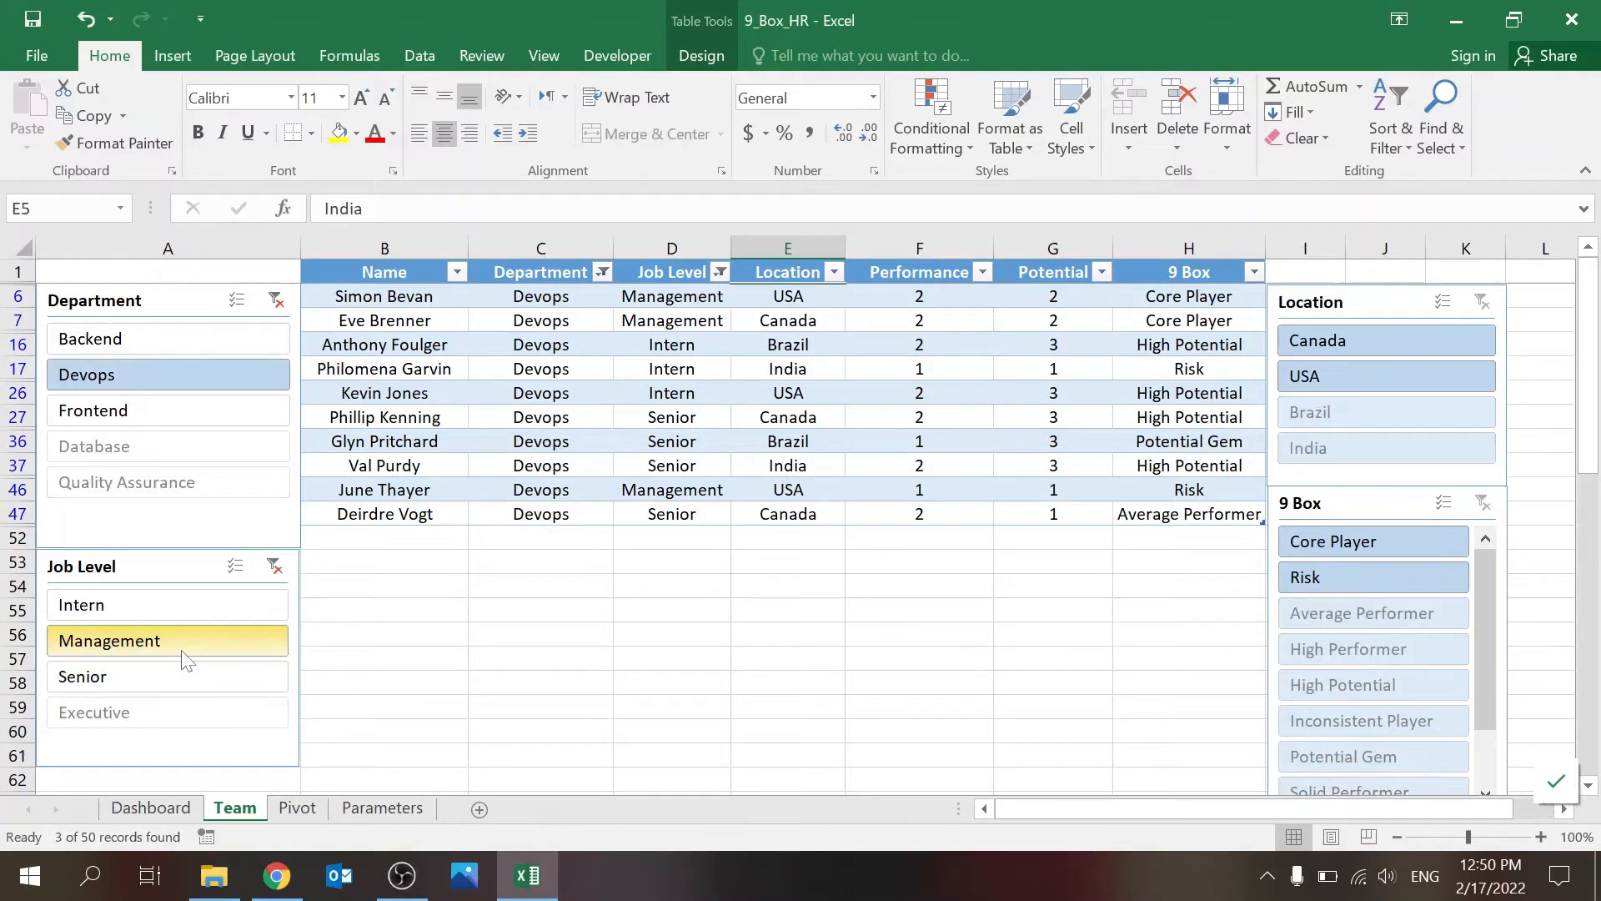
{"action": "left_click", "coordinate": [277, 300]}
{"action": "left_click", "coordinate": [274, 548]}
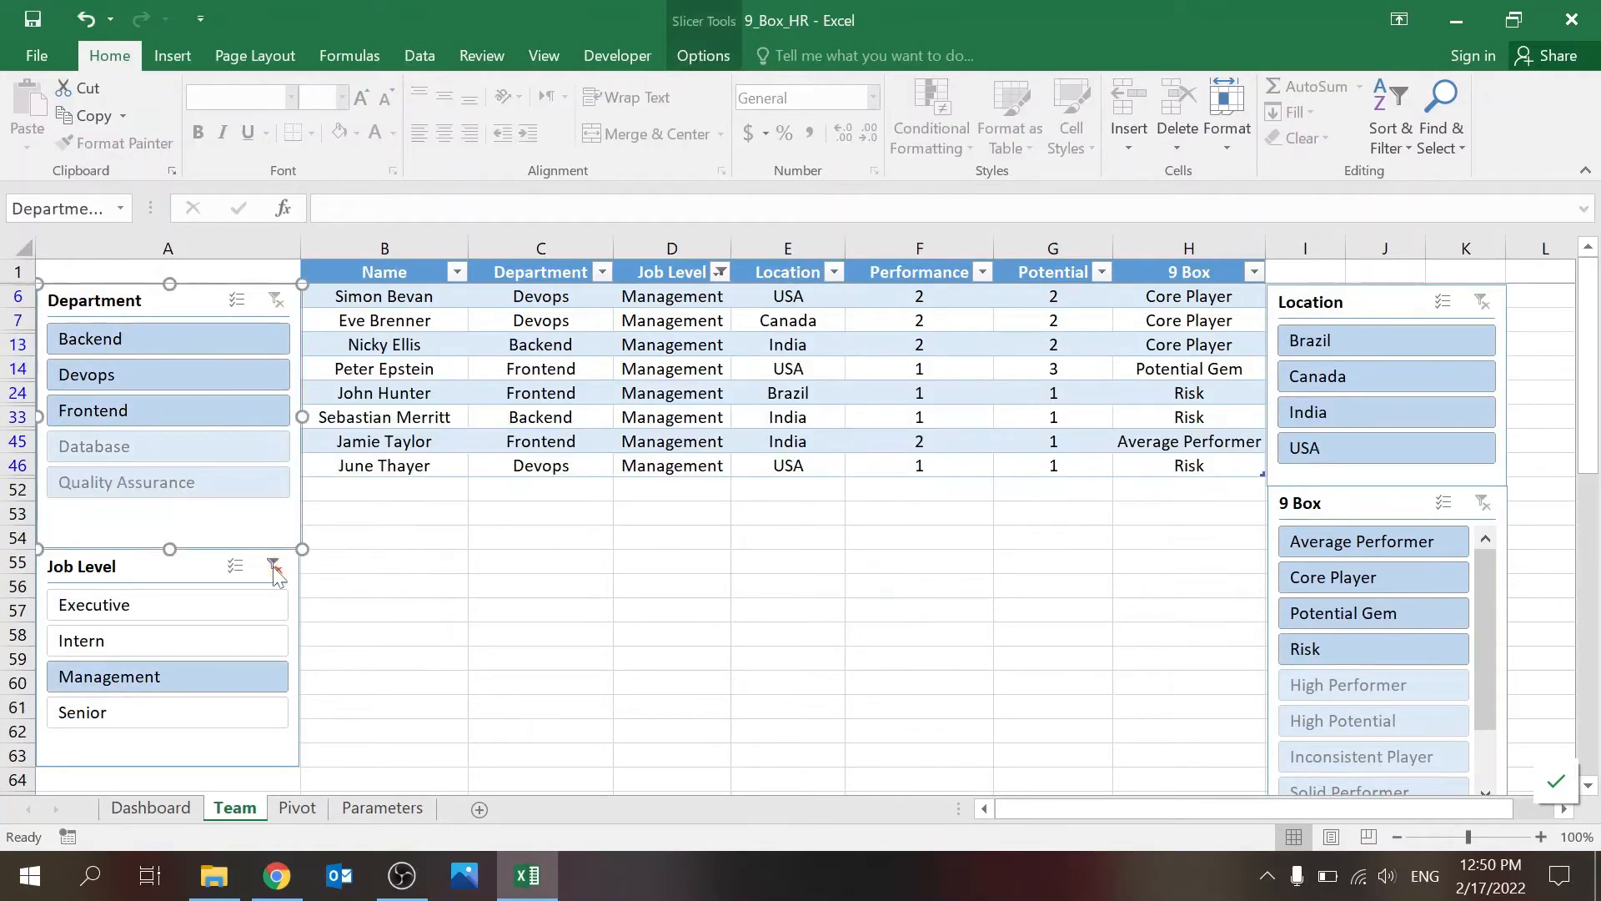
{"action": "left_click", "coordinate": [276, 566]}
Step: Insert new slicers for Department, Job Level and Location into the team table
{"action": "left_click", "coordinate": [886, 467]}
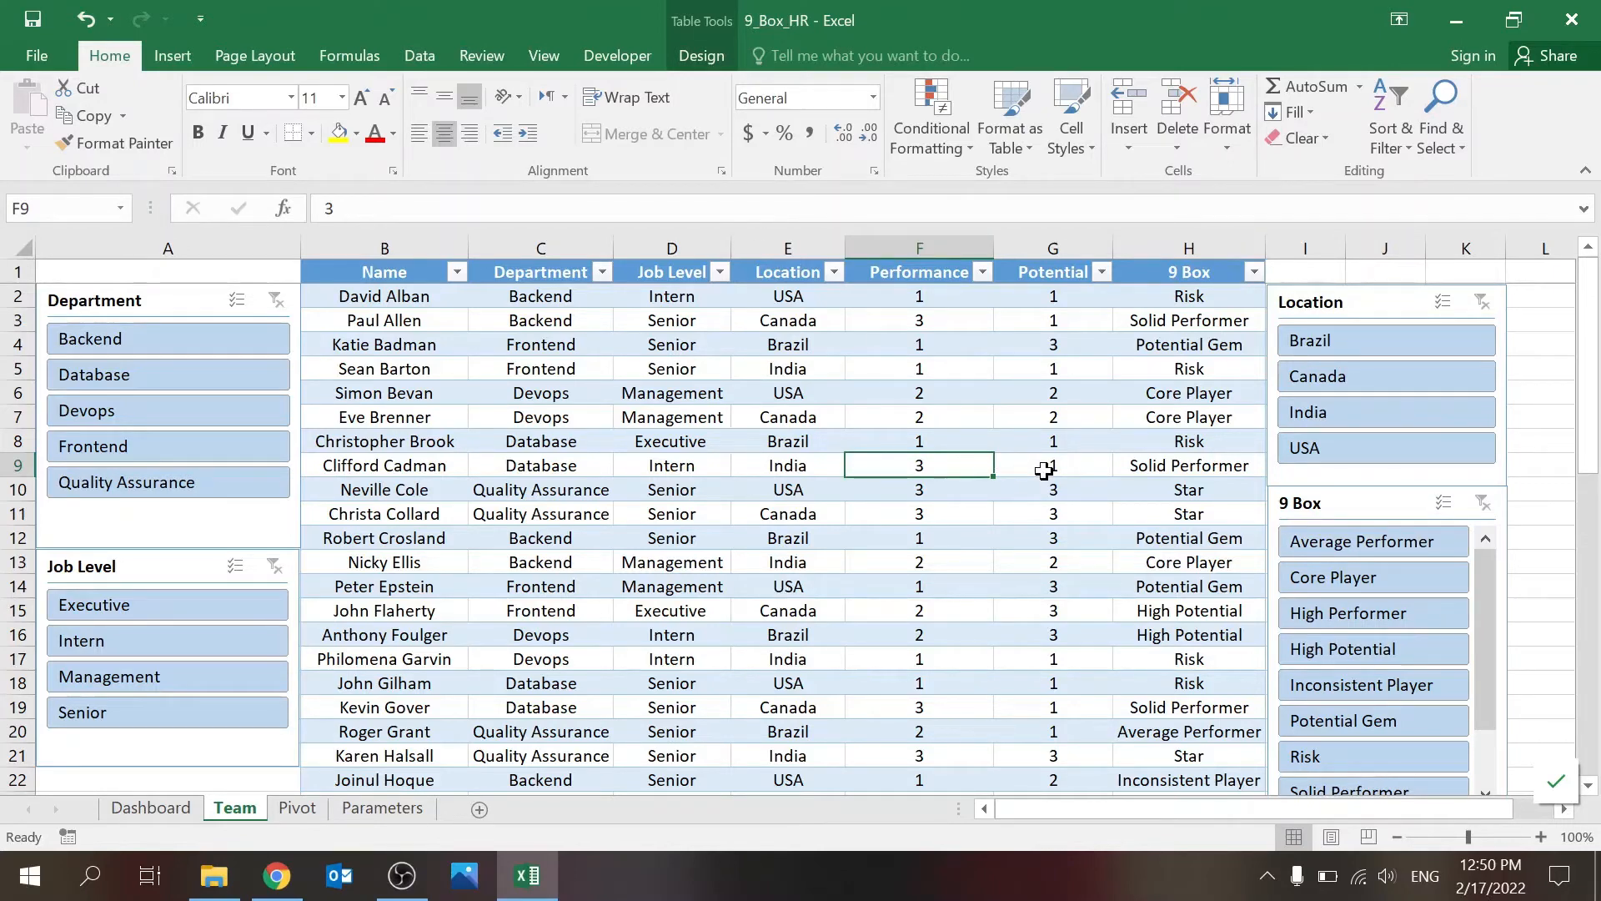
{"action": "left_click", "coordinate": [887, 370]}
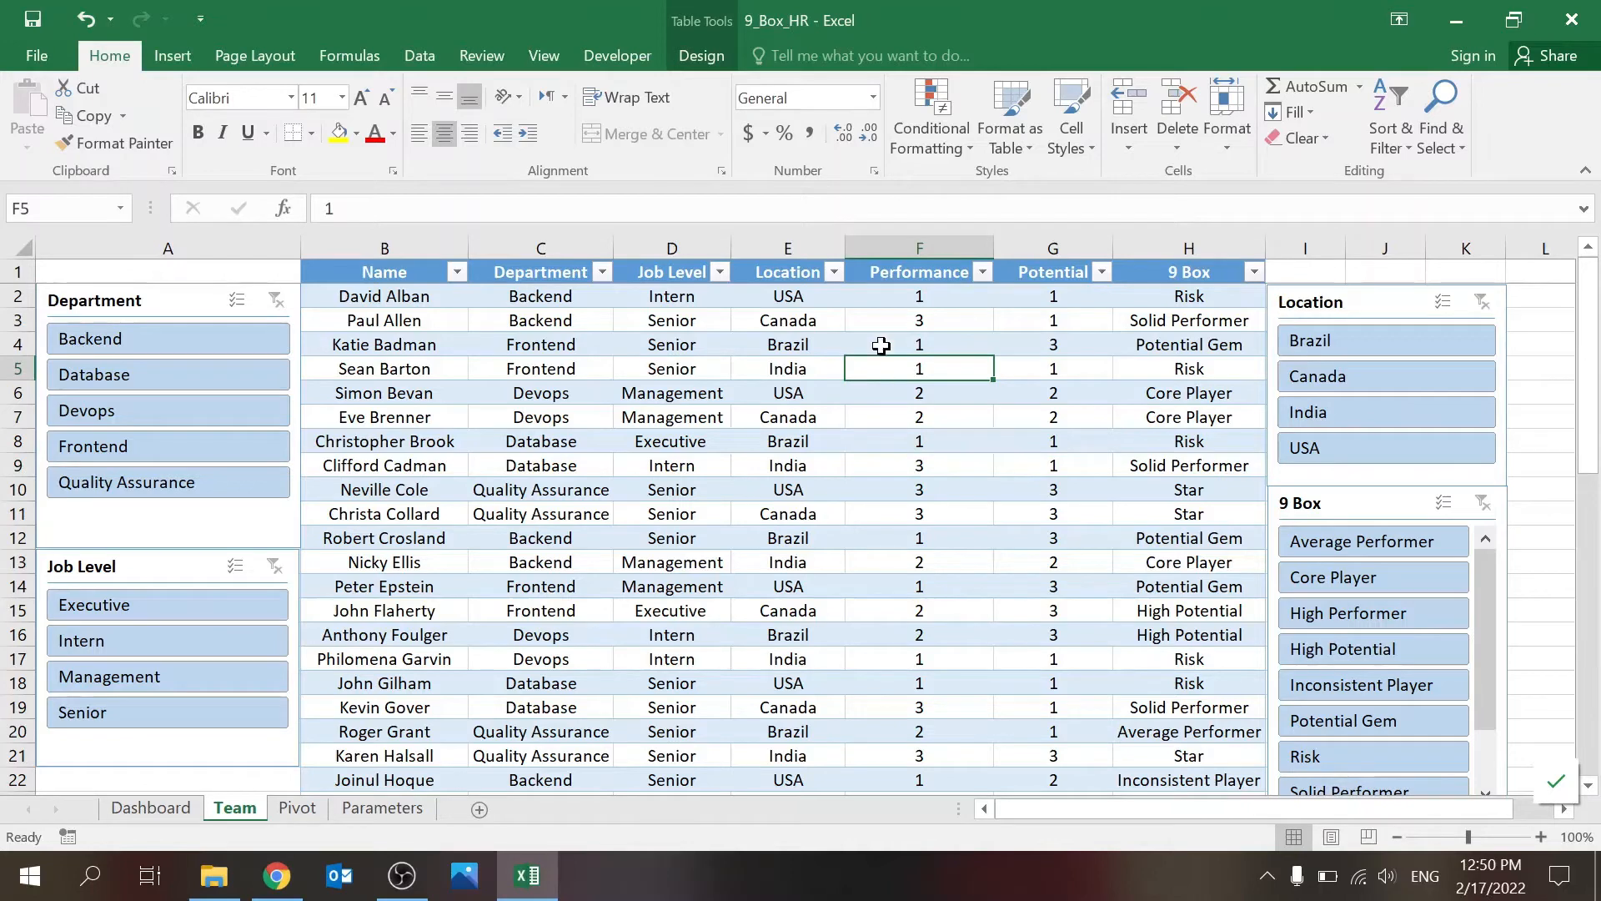
{"action": "left_click", "coordinate": [704, 57]}
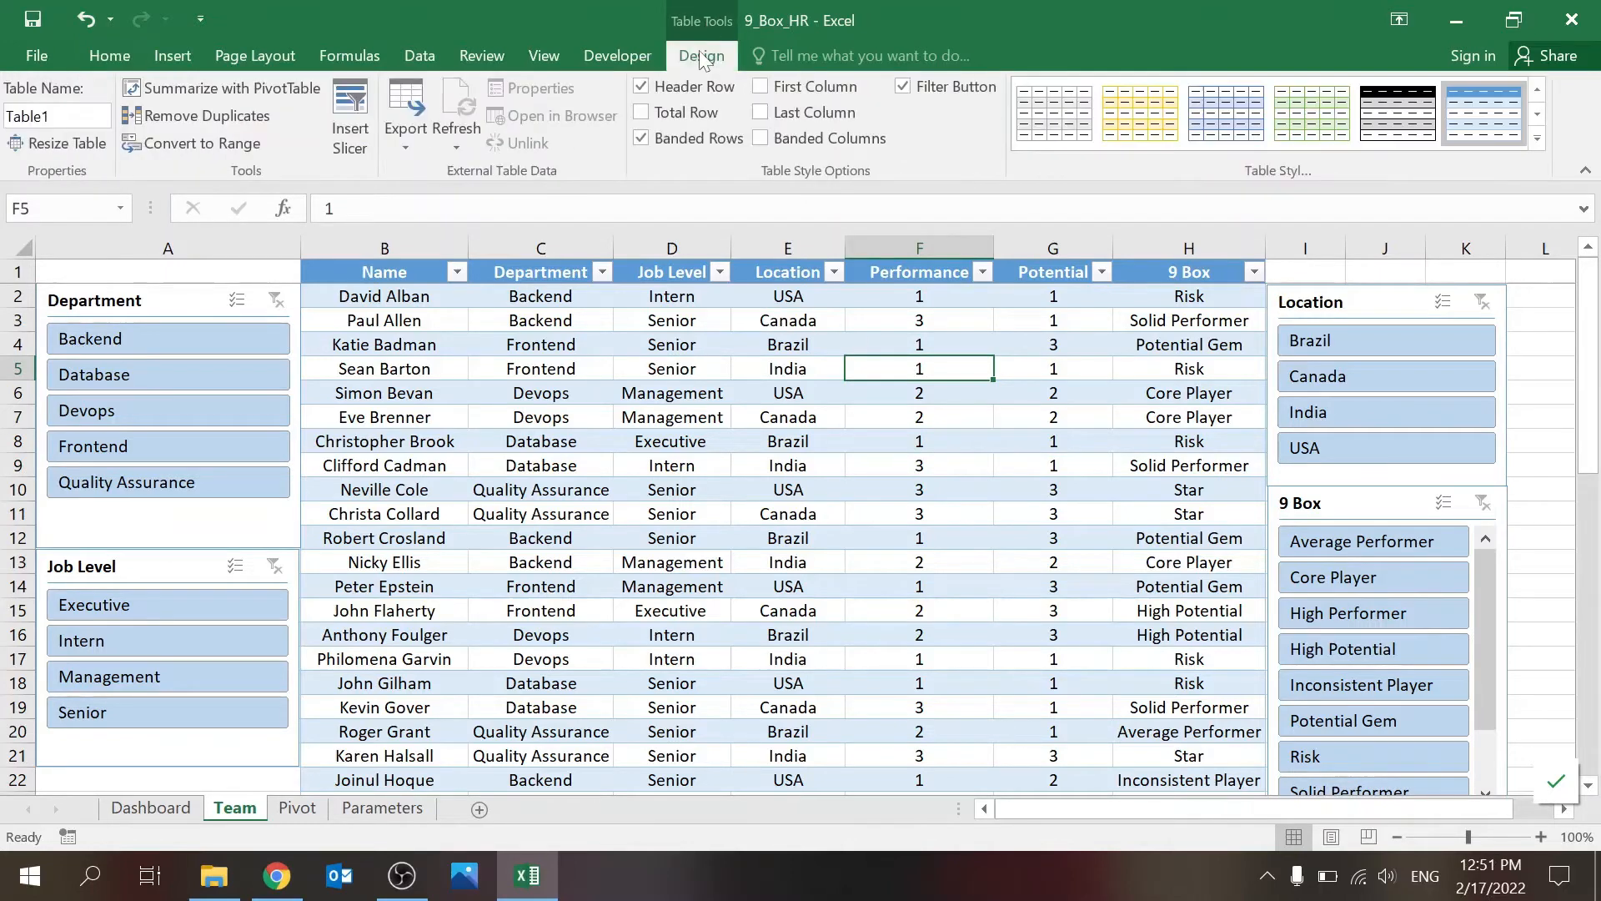
{"action": "left_click", "coordinate": [350, 127]}
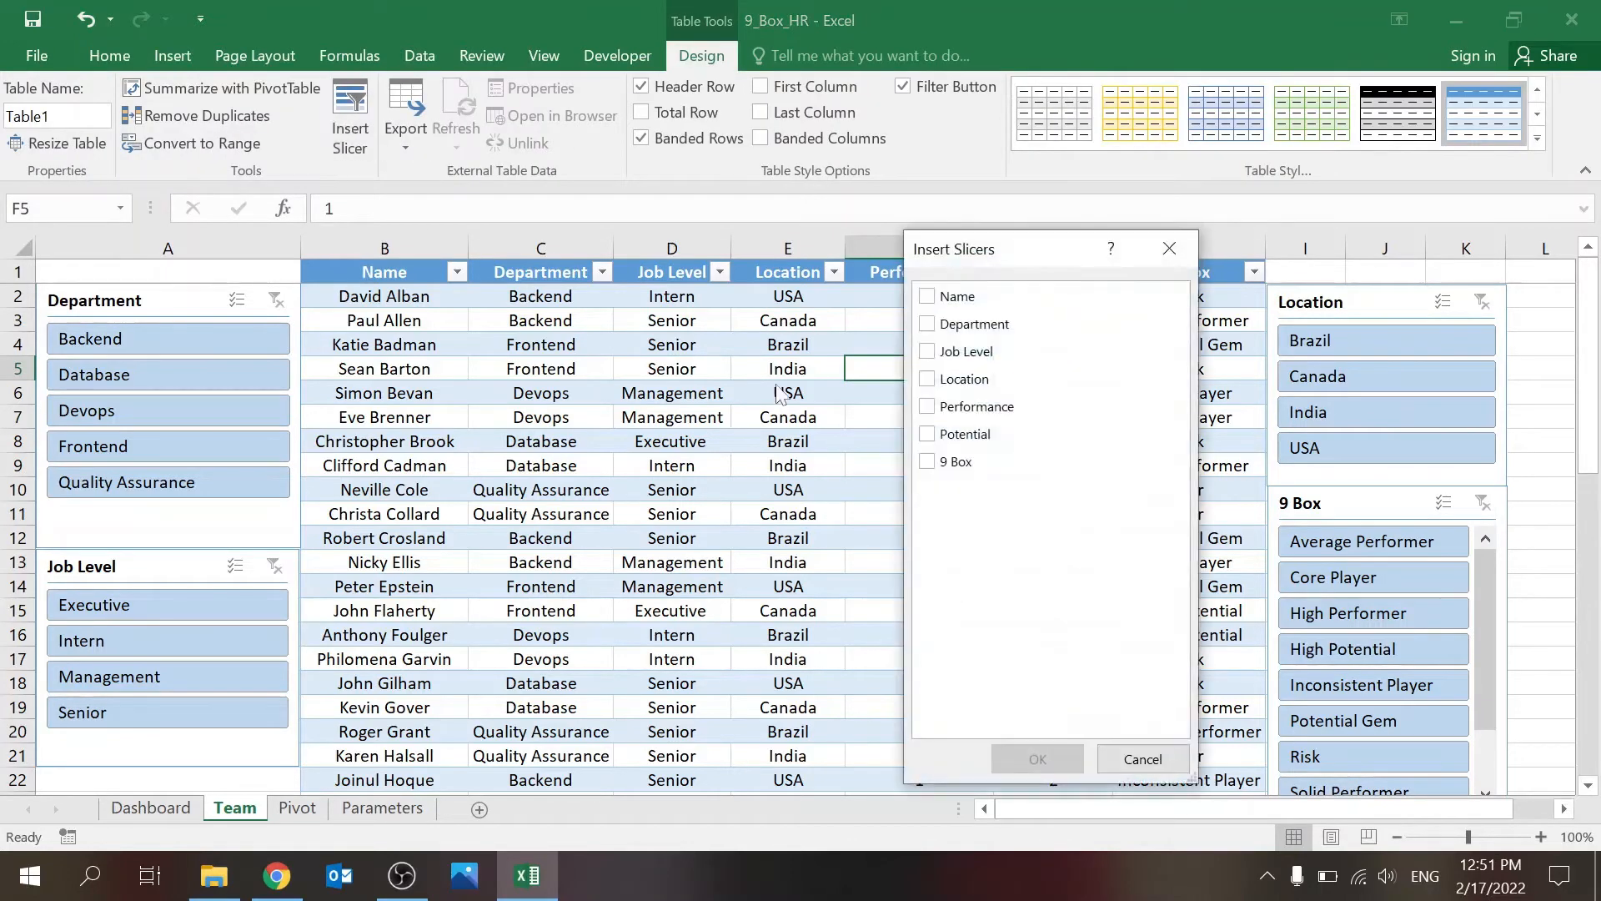
{"action": "left_click", "coordinate": [924, 326]}
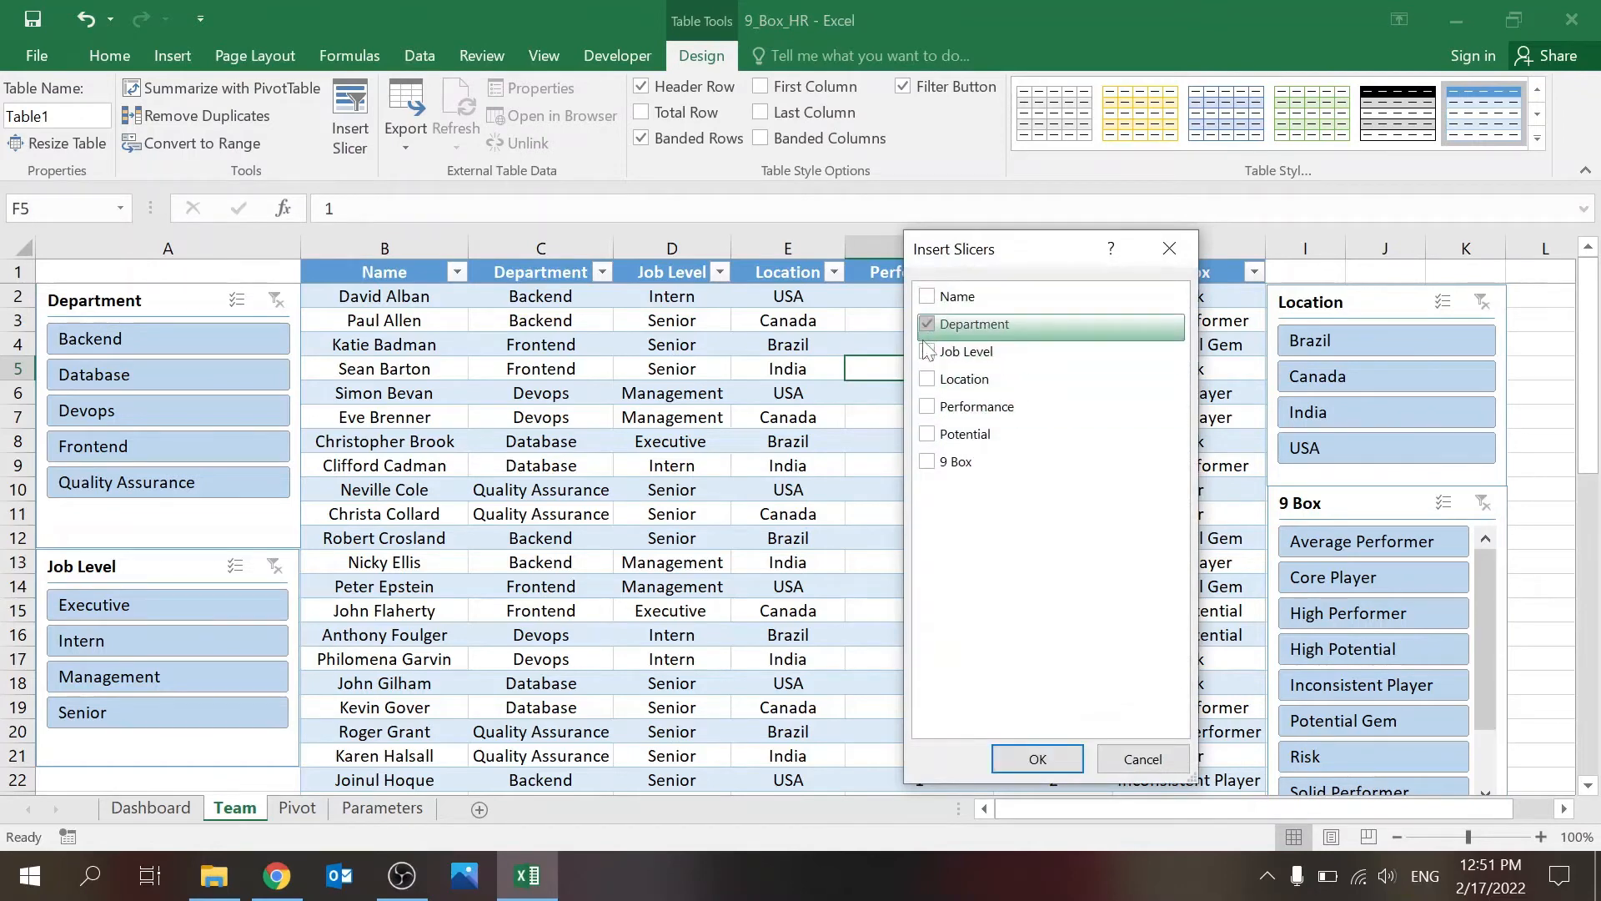
{"action": "left_click", "coordinate": [927, 351]}
{"action": "left_click", "coordinate": [927, 379]}
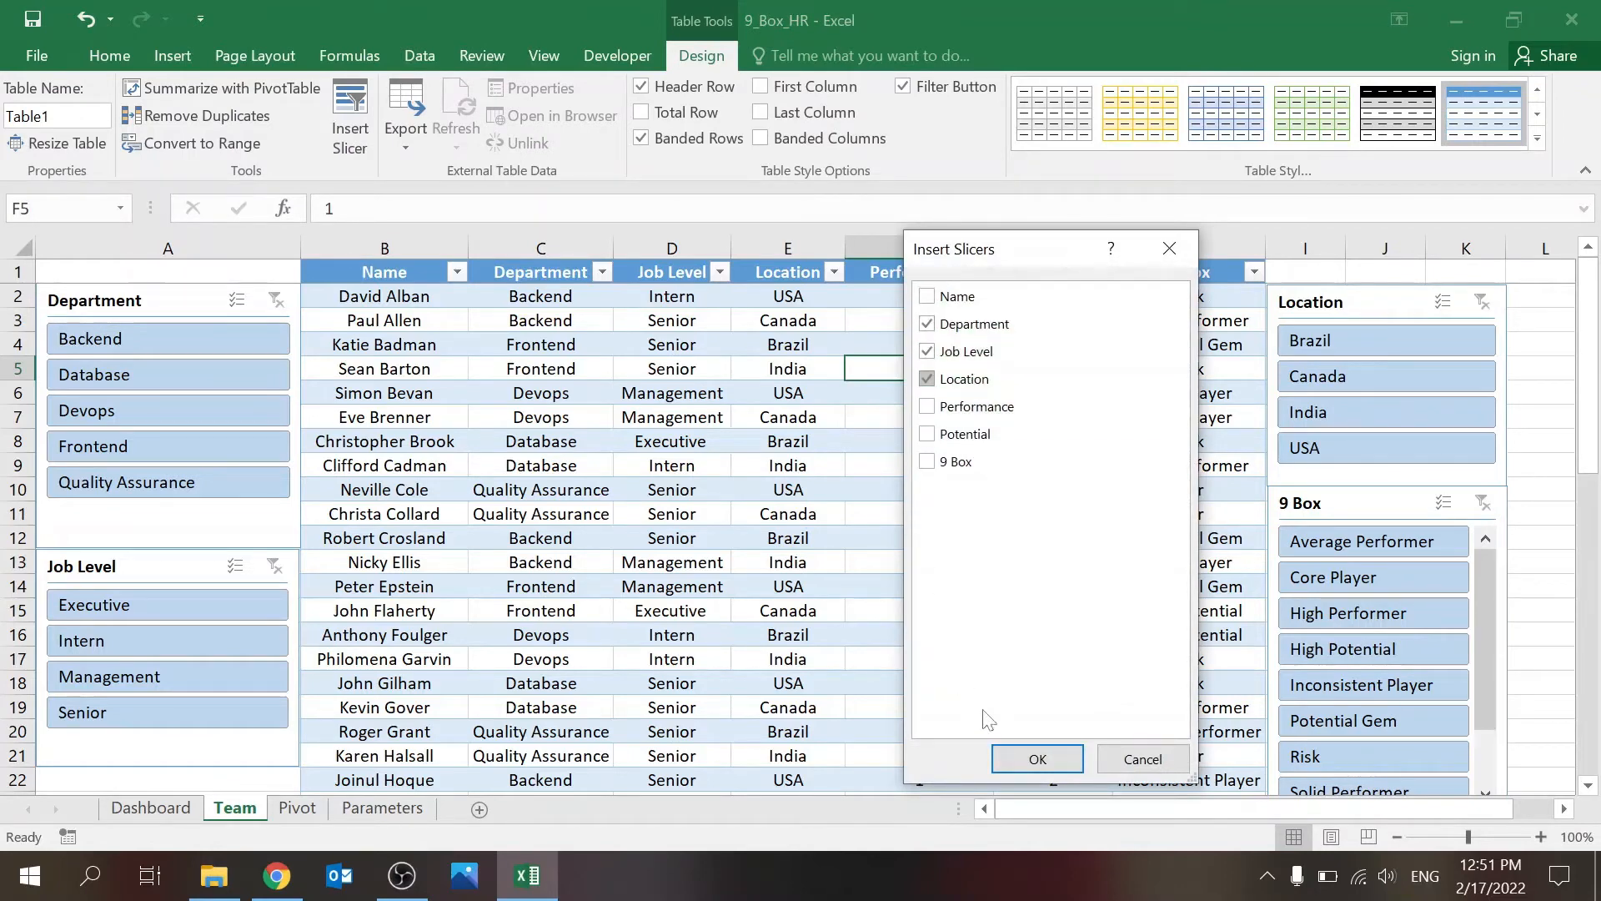
{"action": "left_click", "coordinate": [1005, 753]}
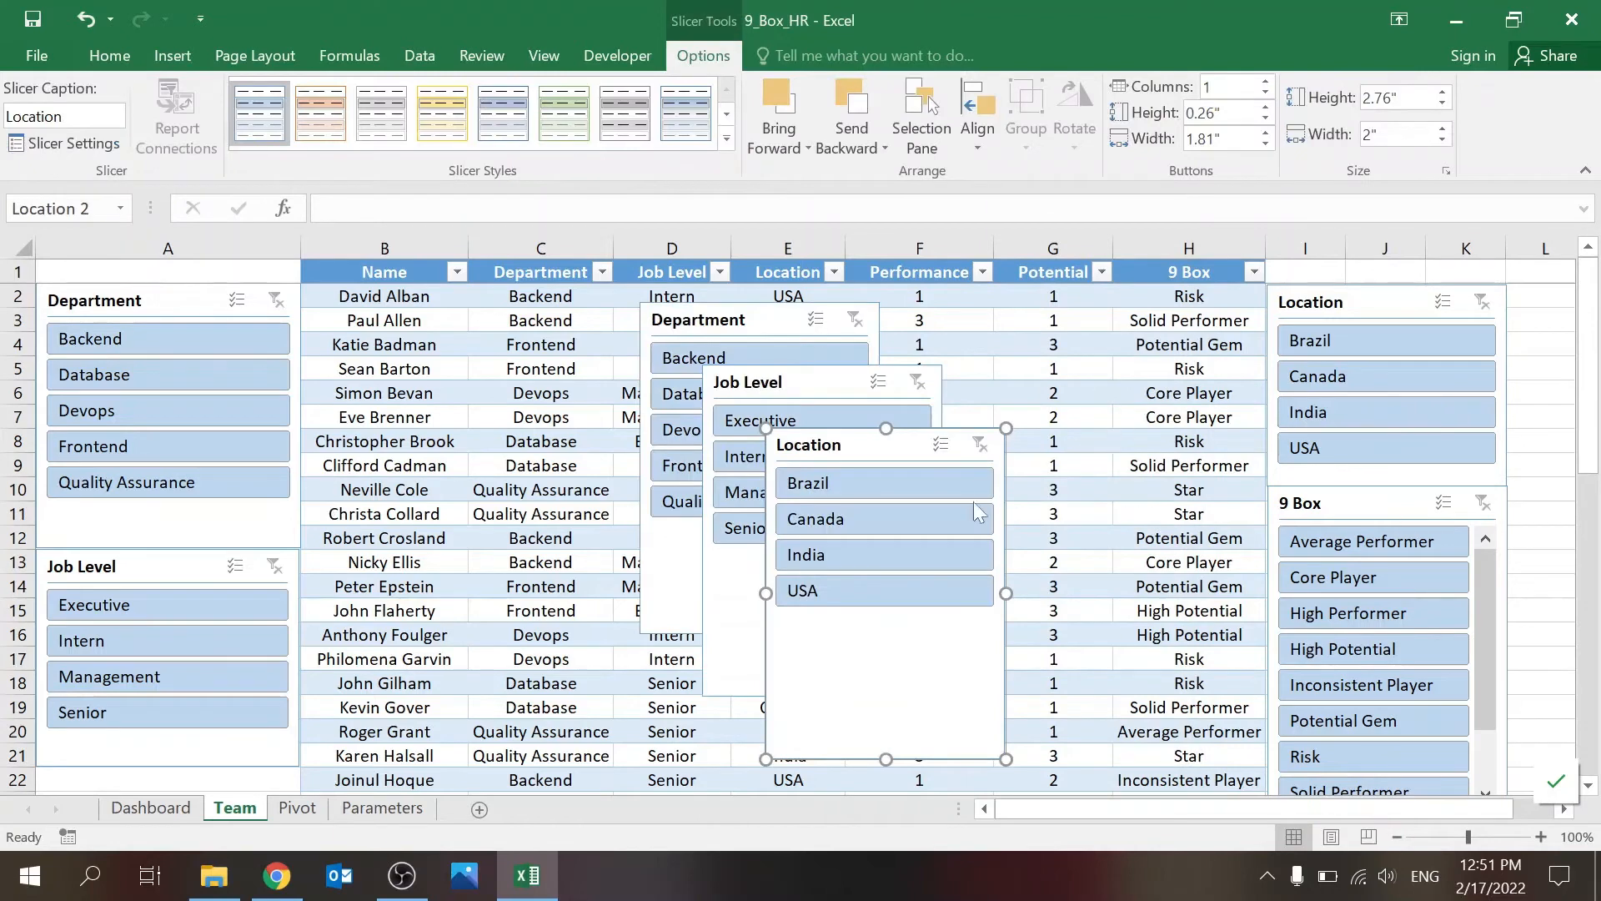
Step: Delete the three newly inserted Department, Job Level and Location slicers from the Team sheet
{"action": "left_click", "coordinate": [752, 322]}
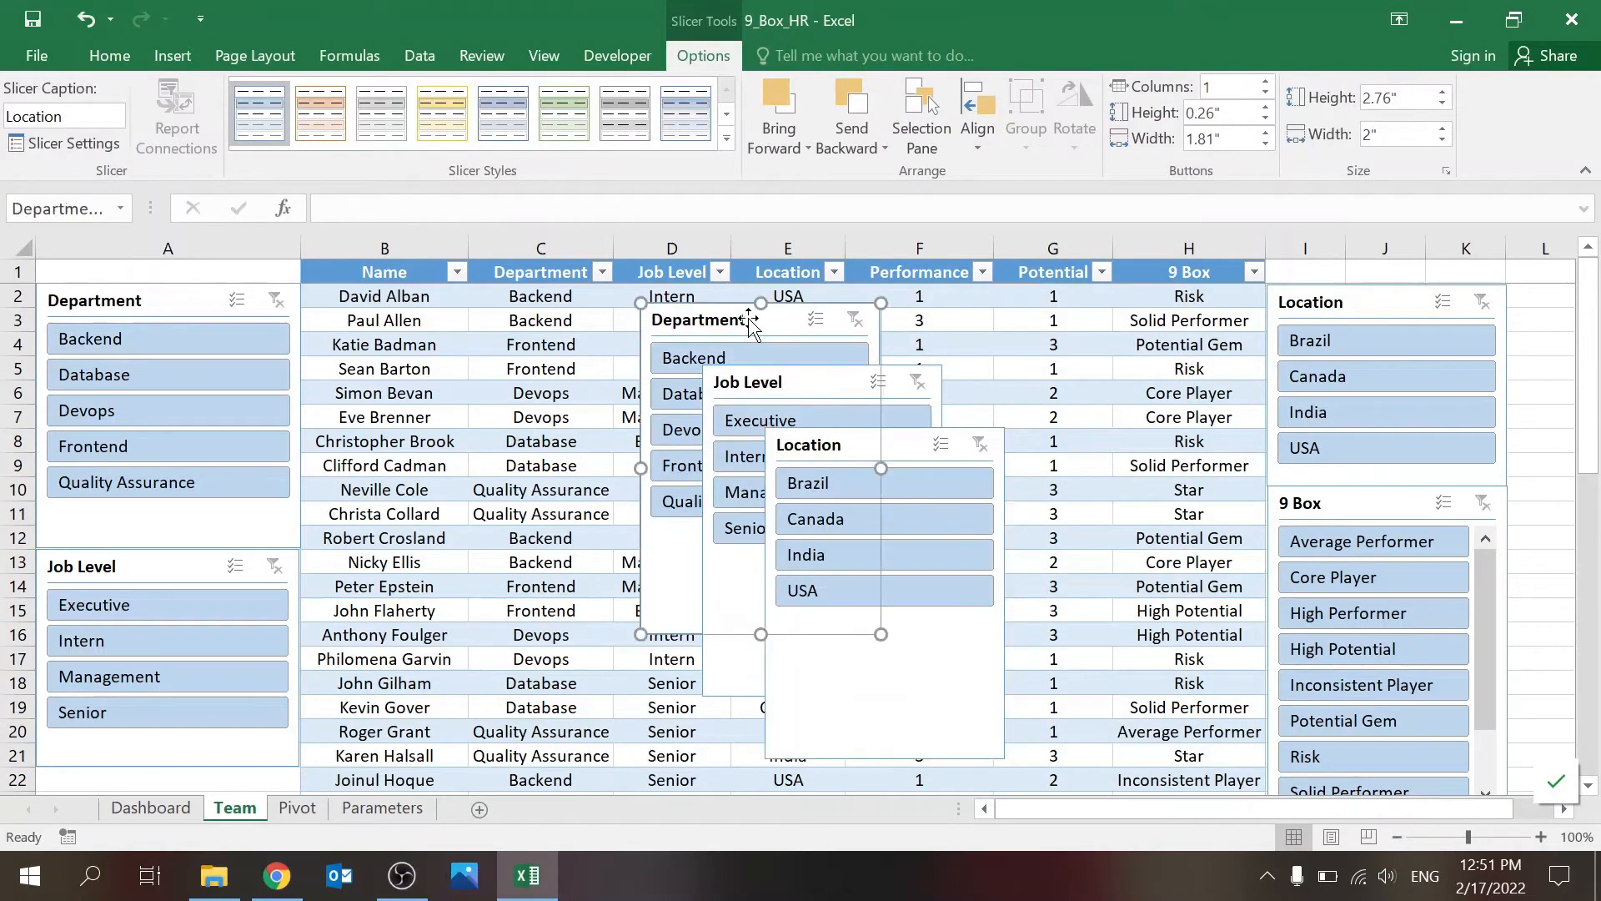
{"action": "left_click", "coordinate": [846, 382], "text": "ctrl"}
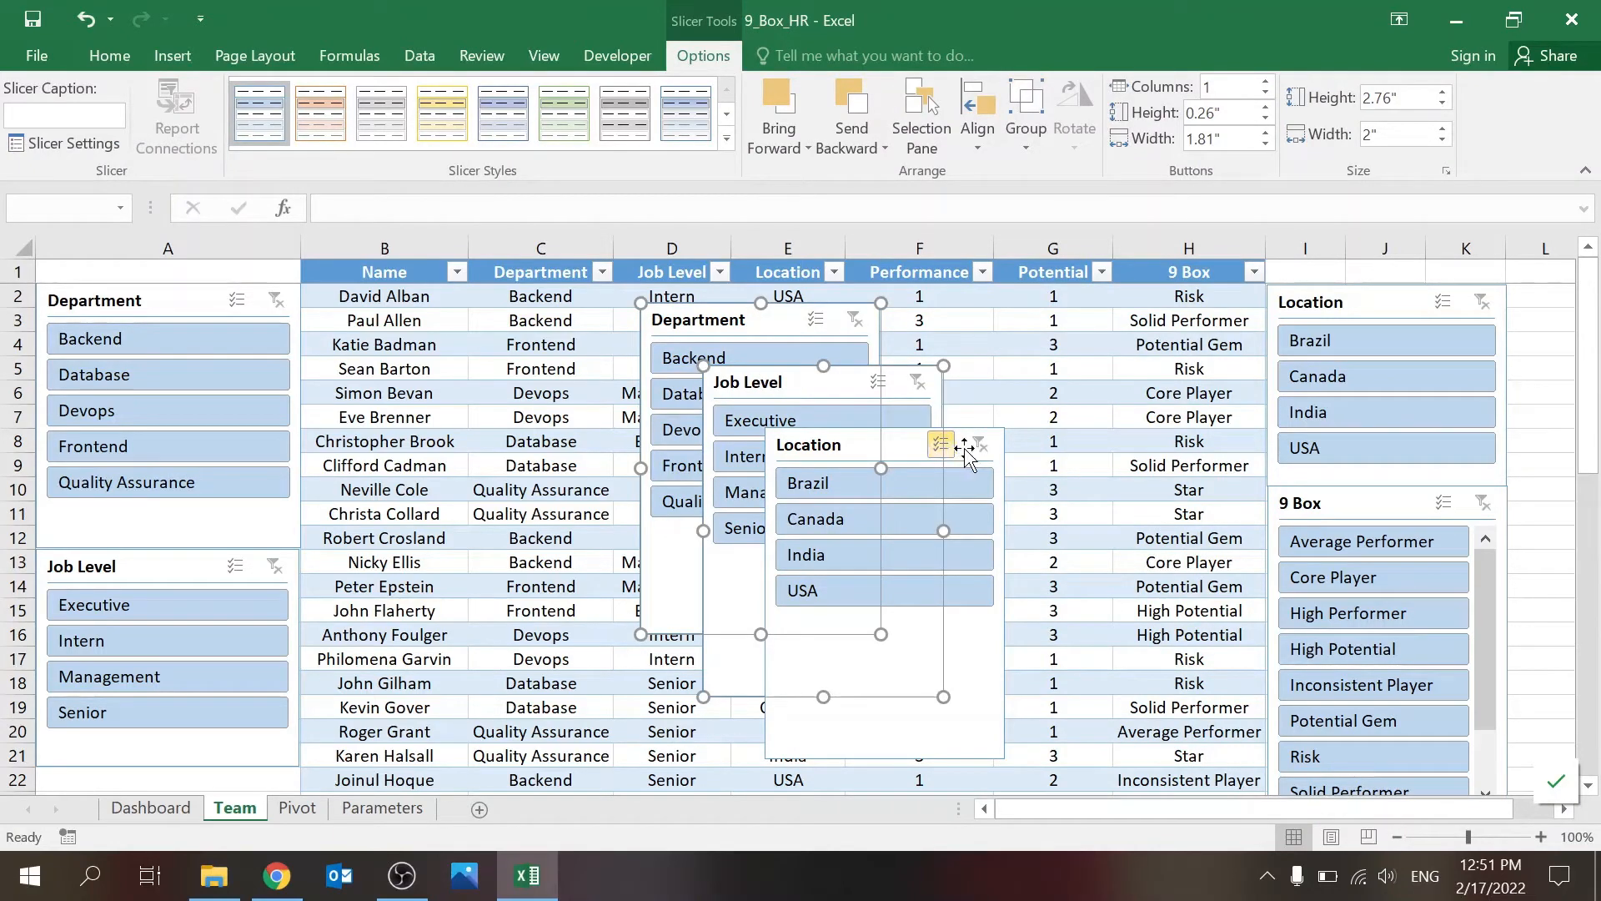
{"action": "left_click", "coordinate": [933, 453], "text": "ctrl"}
{"action": "key", "text": "Delete"}
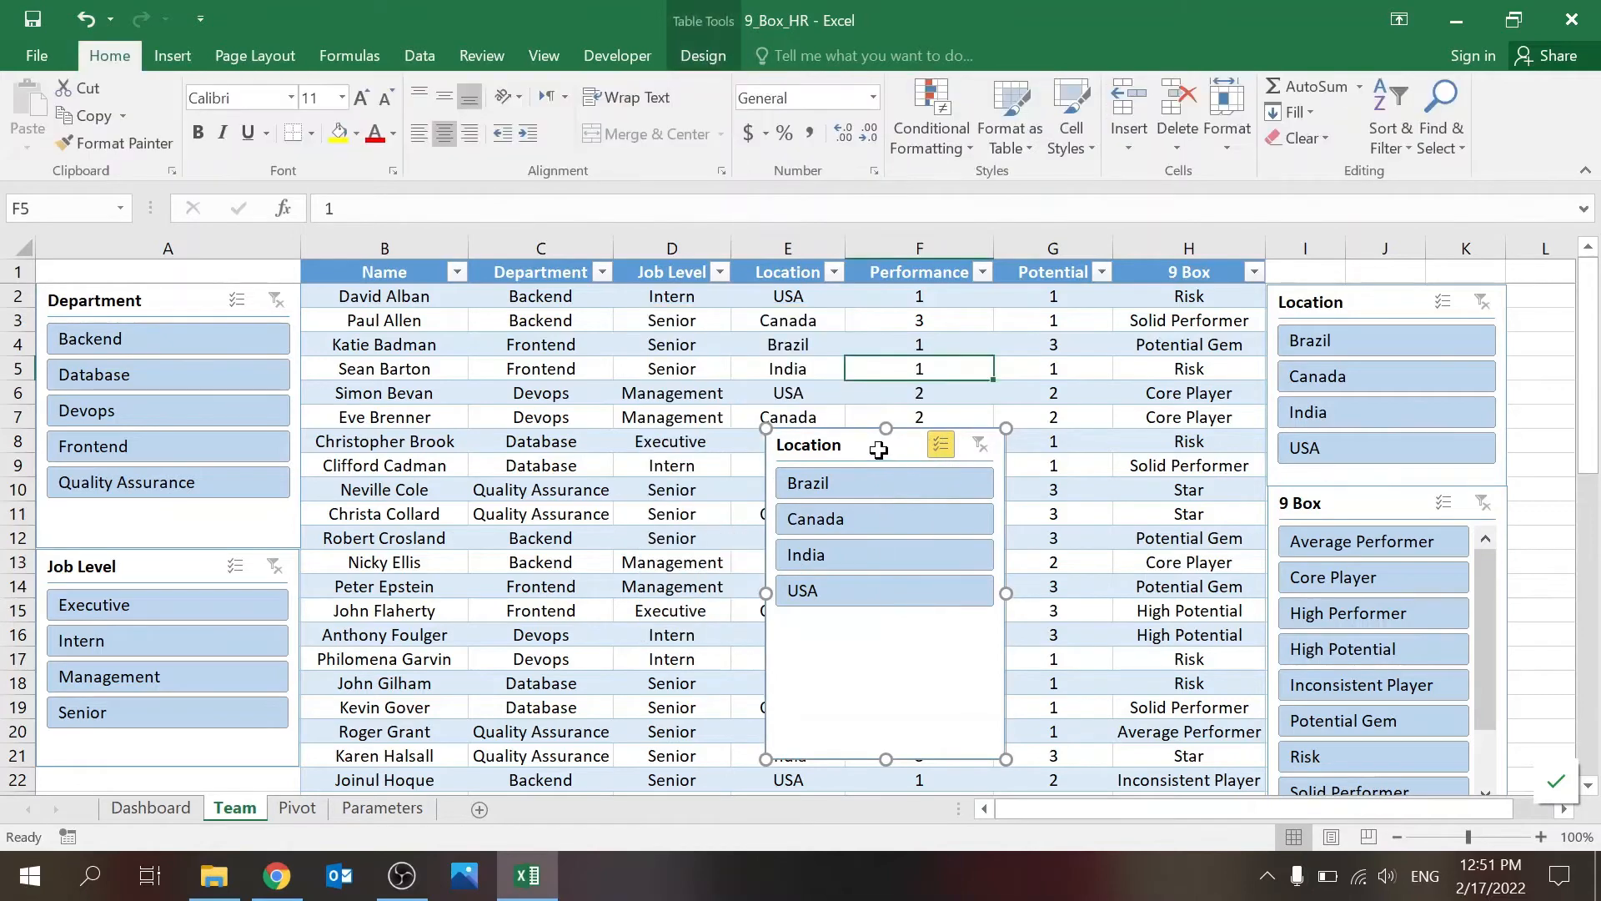
{"action": "left_click", "coordinate": [635, 487]}
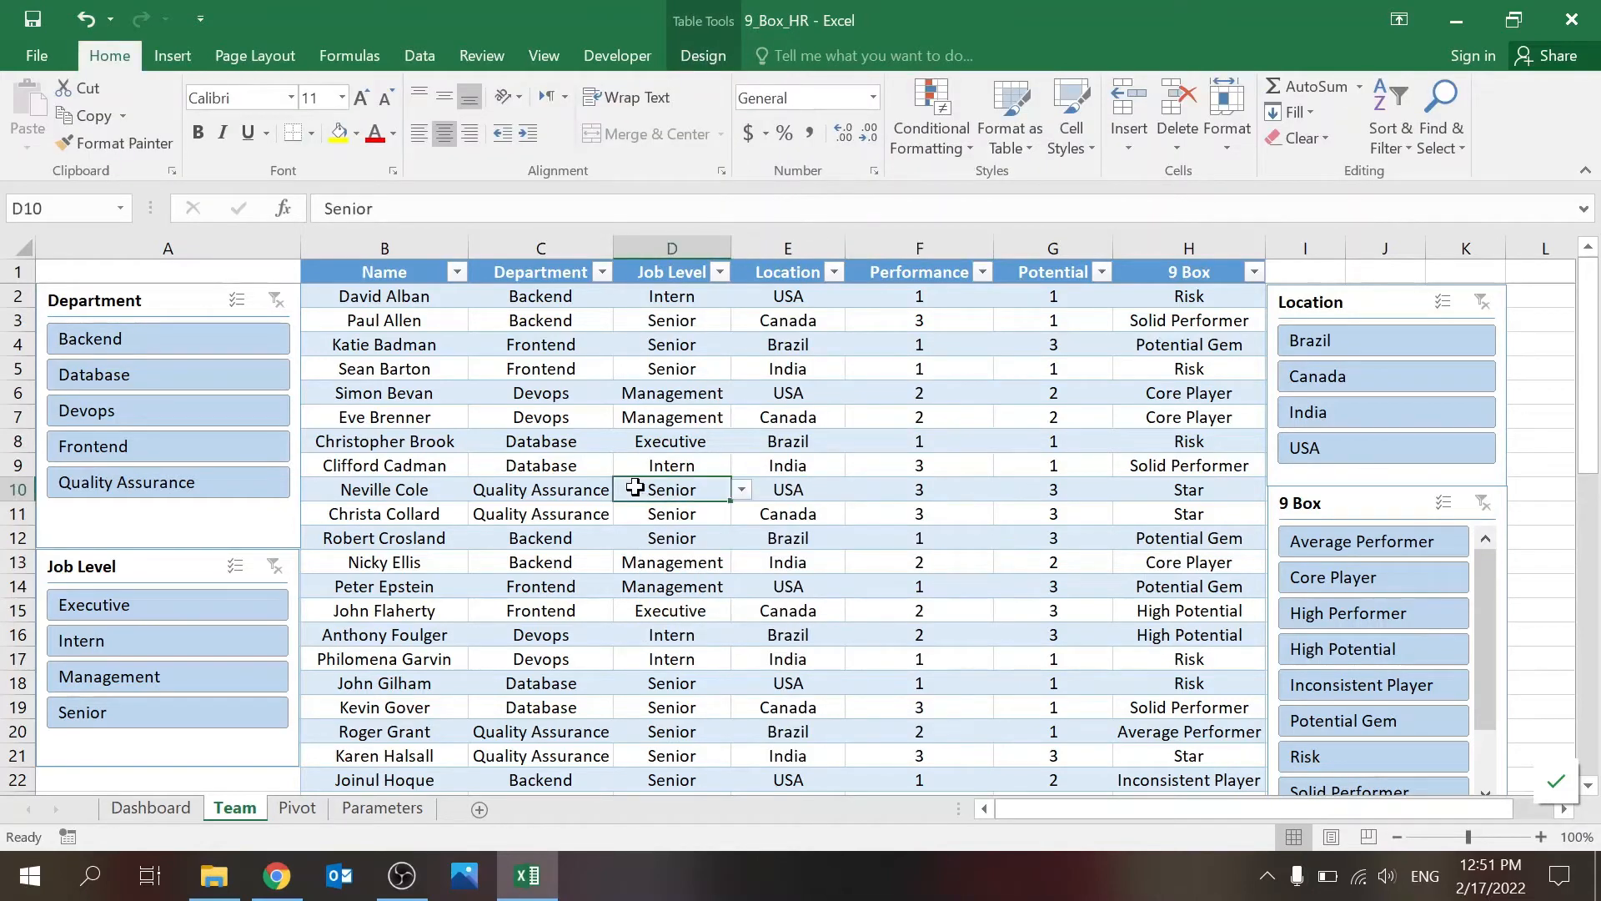
Step: Review the Performance, Potential and # table on the Pivot sheet, the Parameters lists, the Team sheet and the Dashboard bubble chart
{"action": "left_click", "coordinate": [317, 804]}
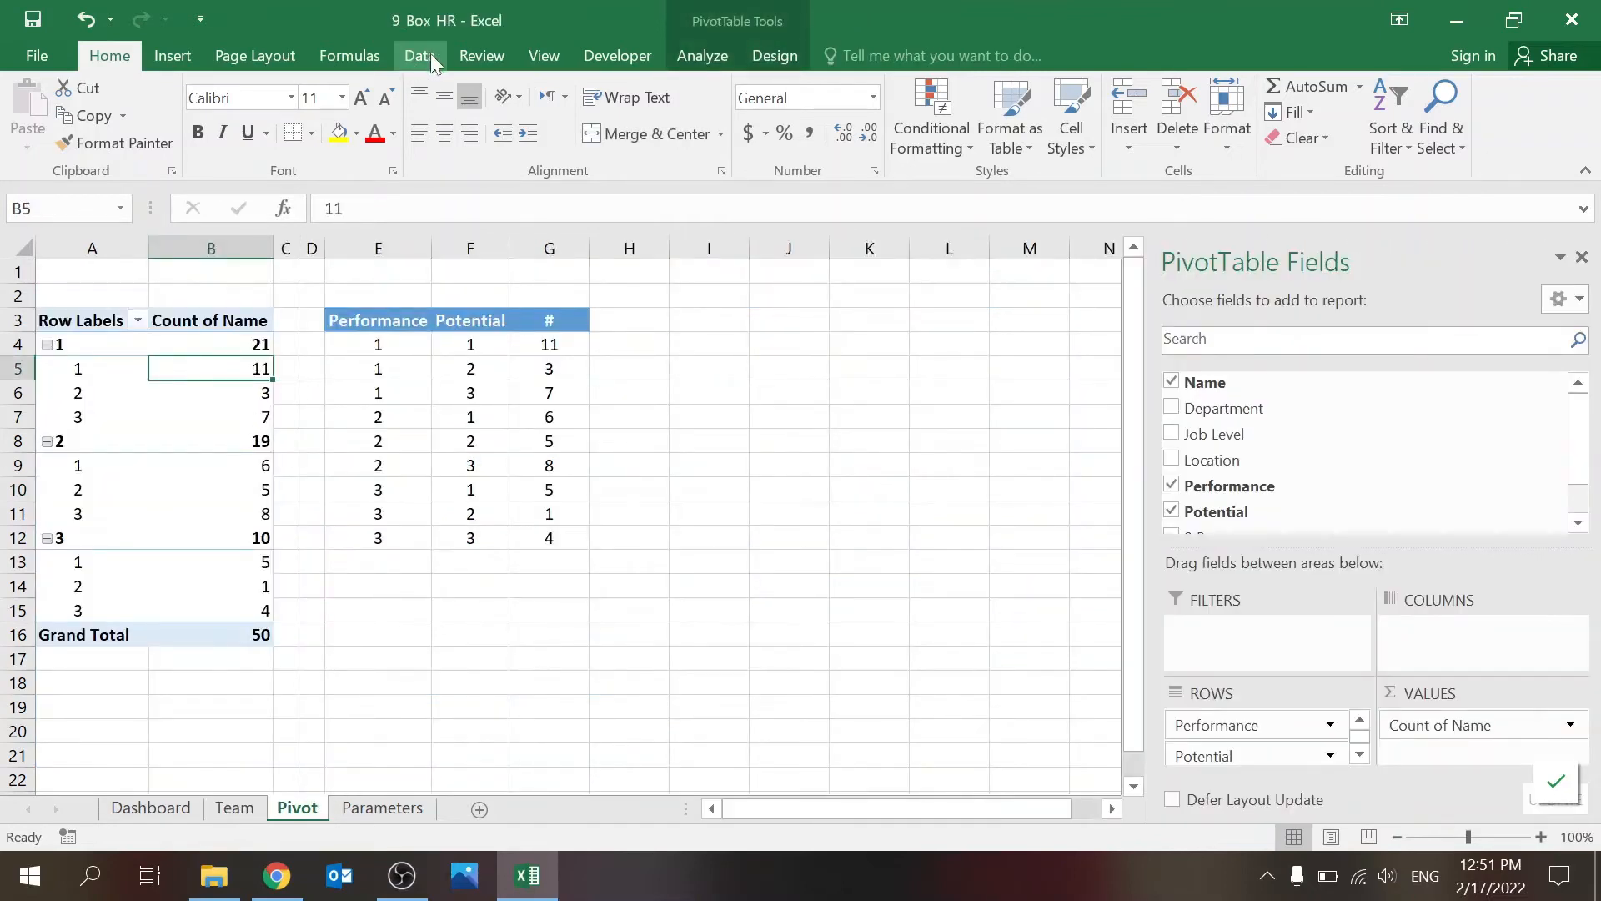
{"action": "left_click", "coordinate": [417, 392]}
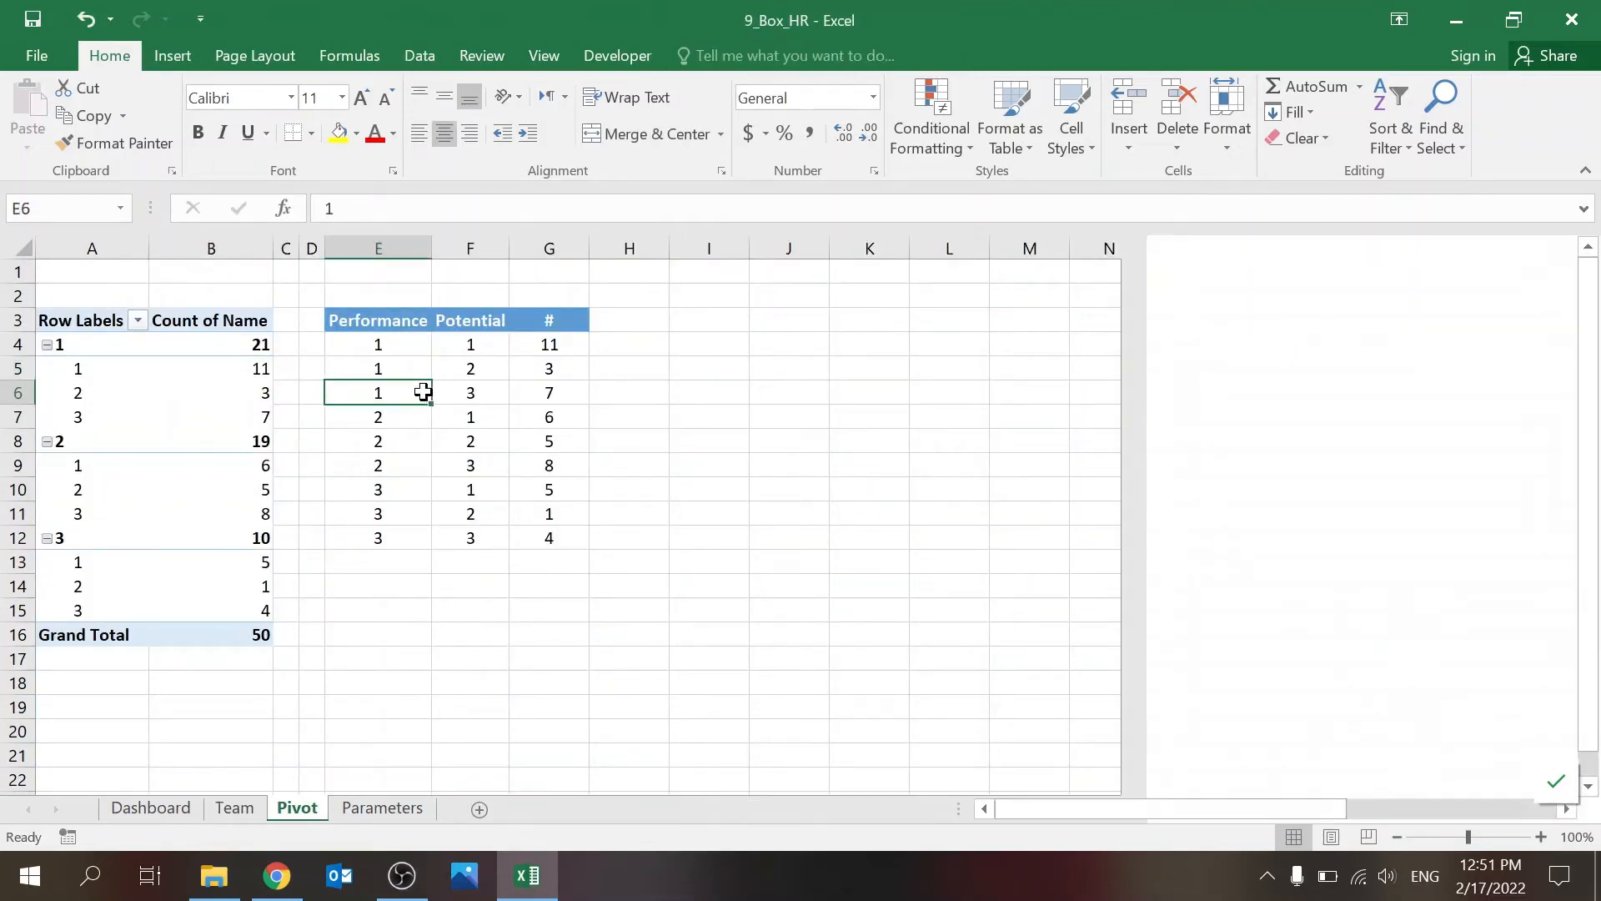
{"action": "left_click", "coordinate": [566, 439]}
{"action": "left_click", "coordinate": [567, 615]}
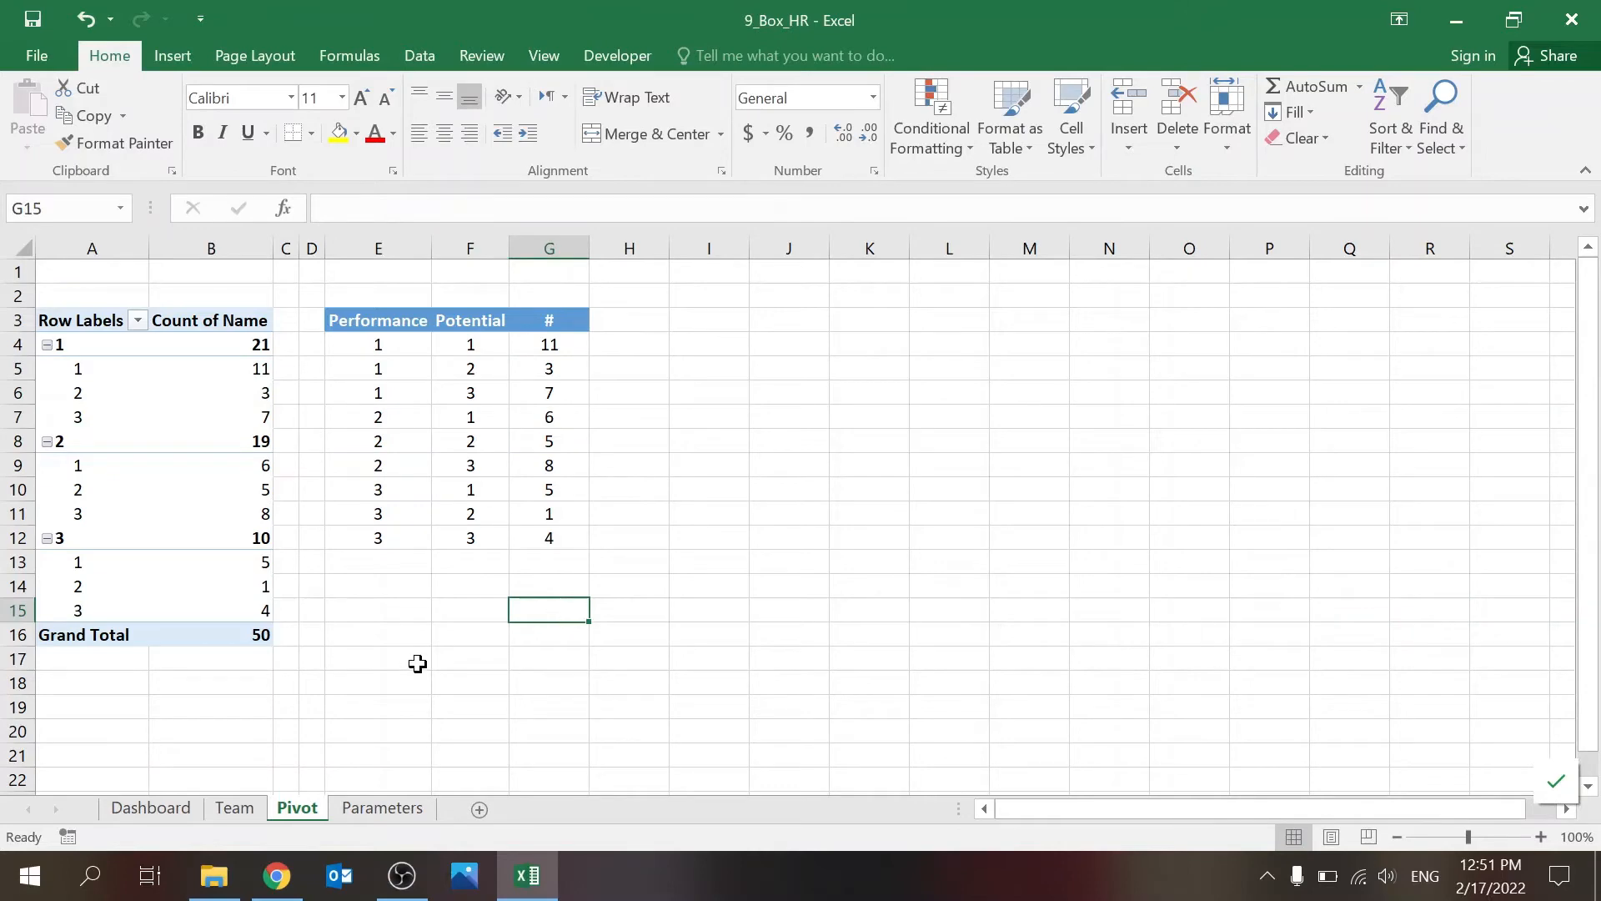
{"action": "left_click", "coordinate": [380, 806]}
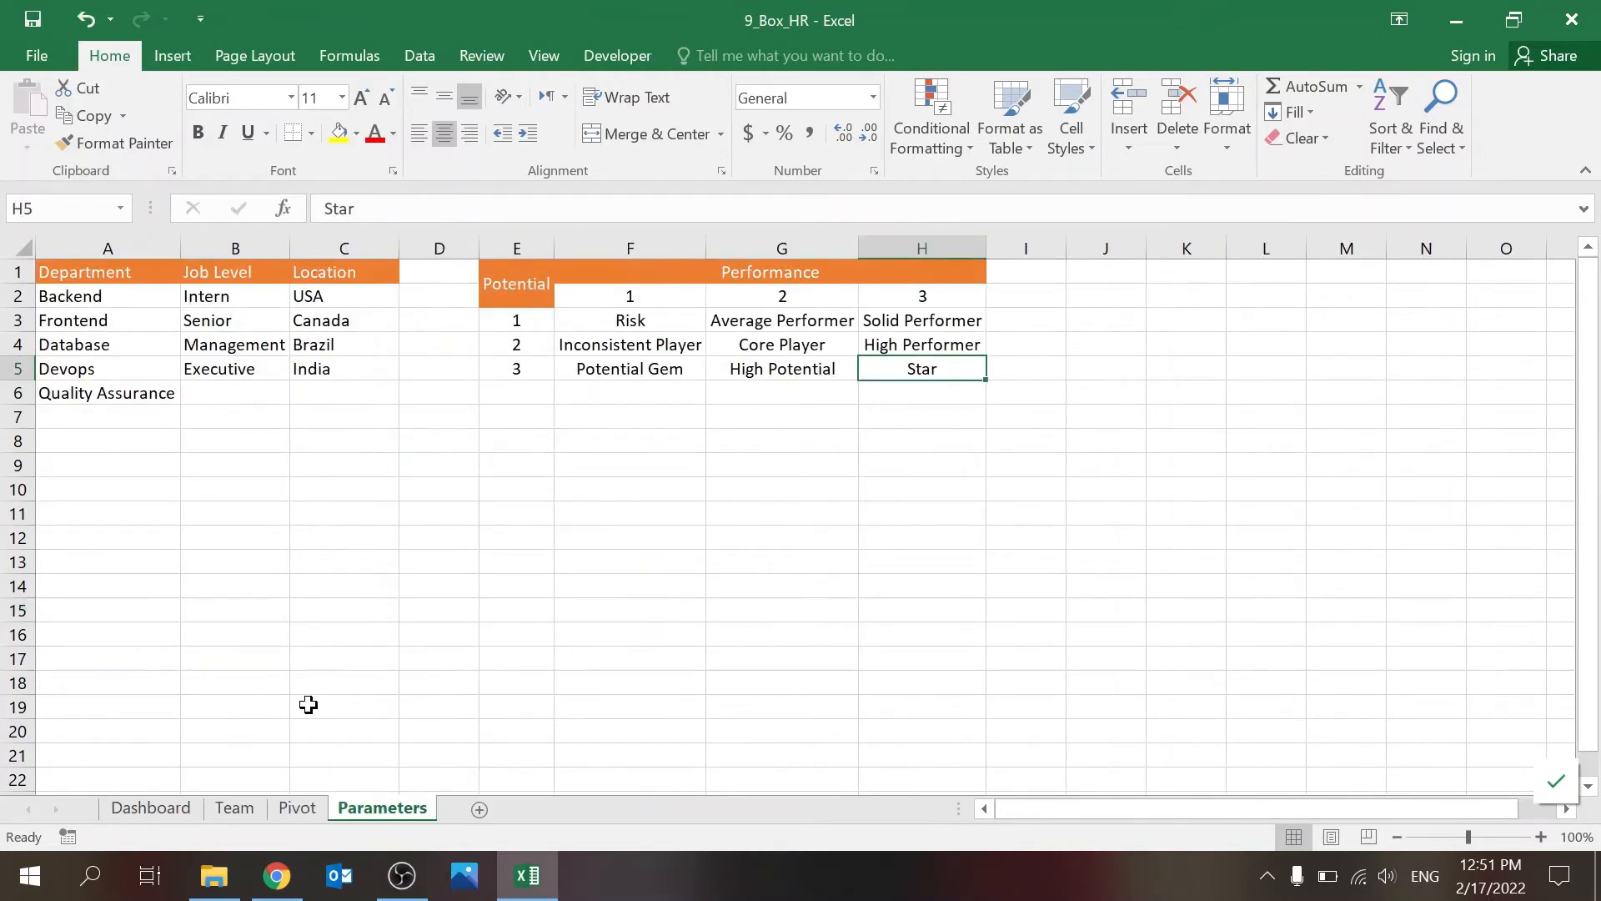
{"action": "left_click", "coordinate": [235, 808]}
{"action": "left_click", "coordinate": [151, 807]}
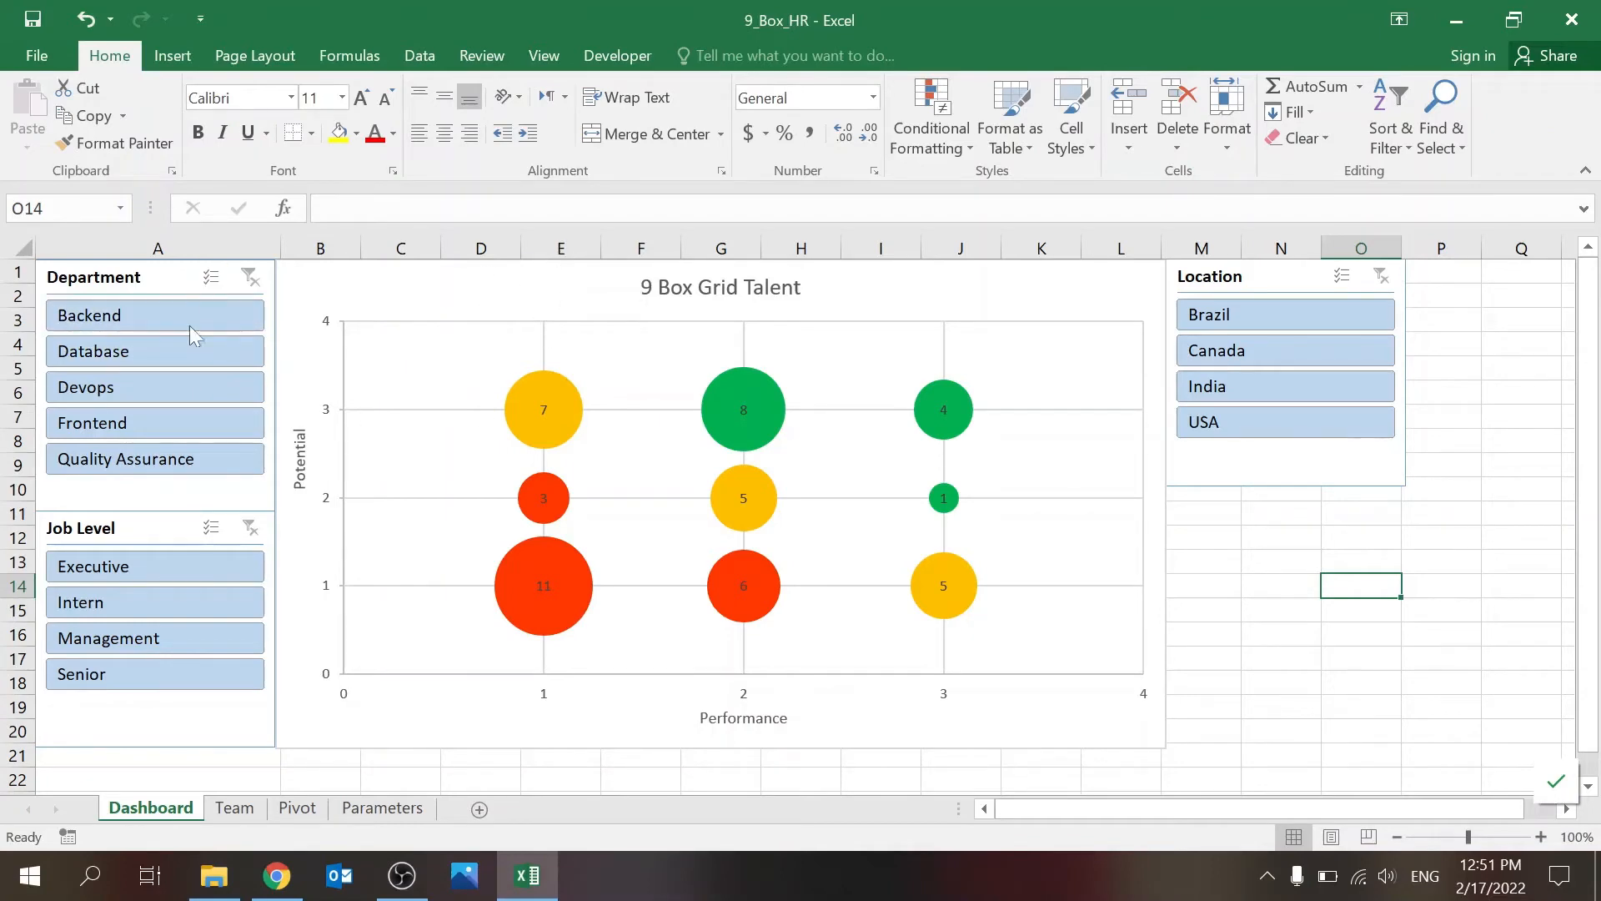
Step: Insert a Location slicer for the pivot table on the Pivot sheet
{"action": "left_click", "coordinate": [298, 809]}
{"action": "left_click", "coordinate": [218, 368]}
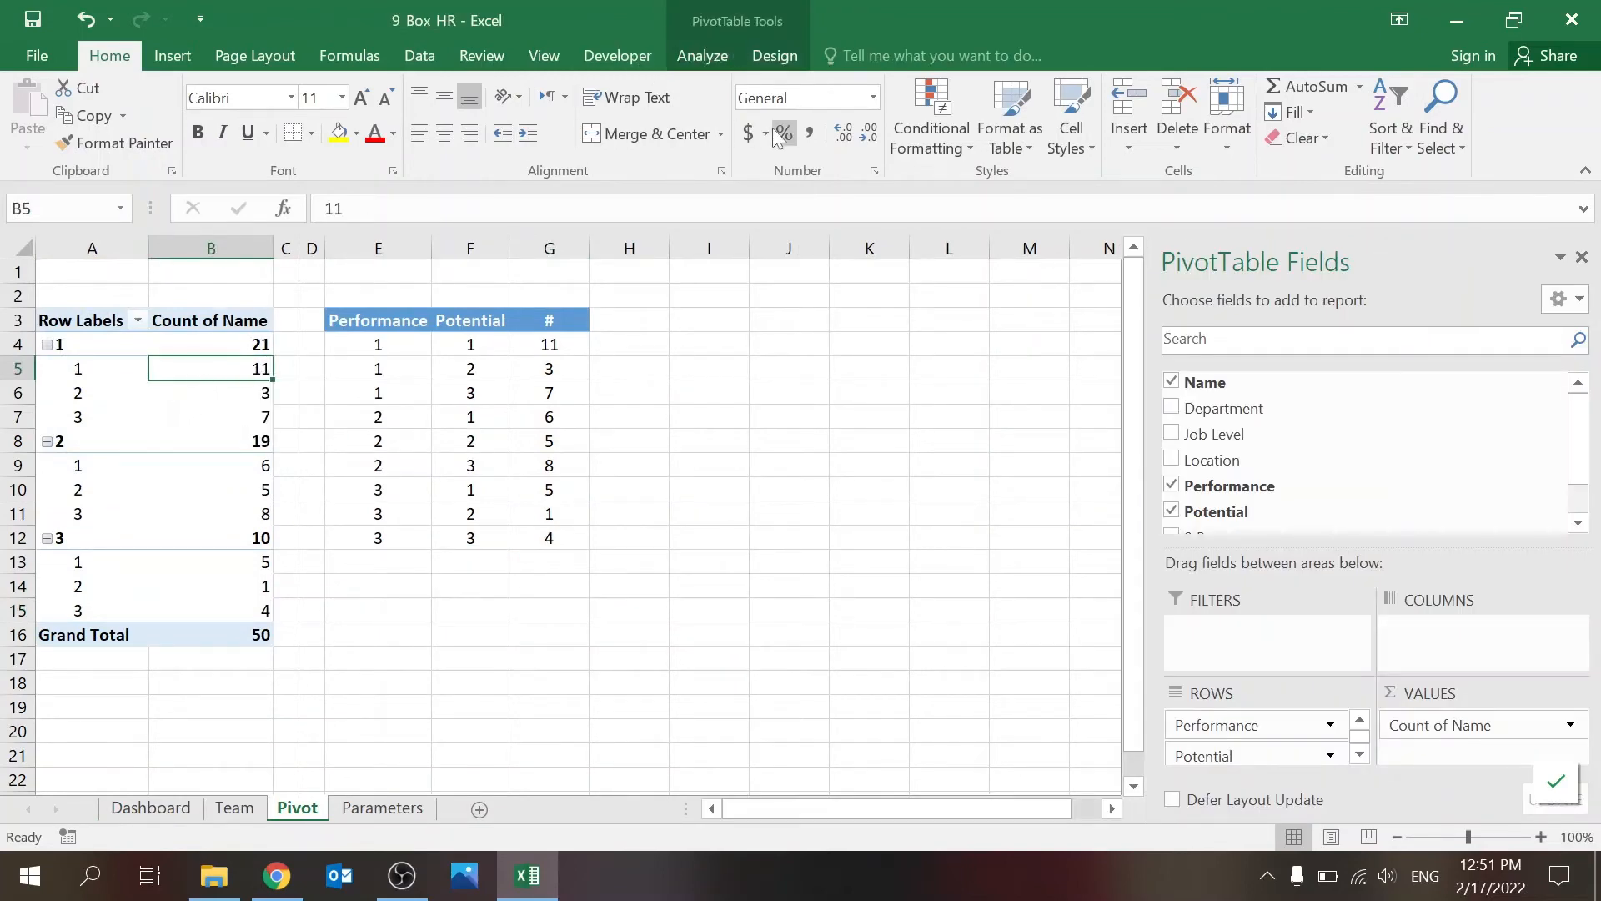
{"action": "left_click", "coordinate": [720, 56]}
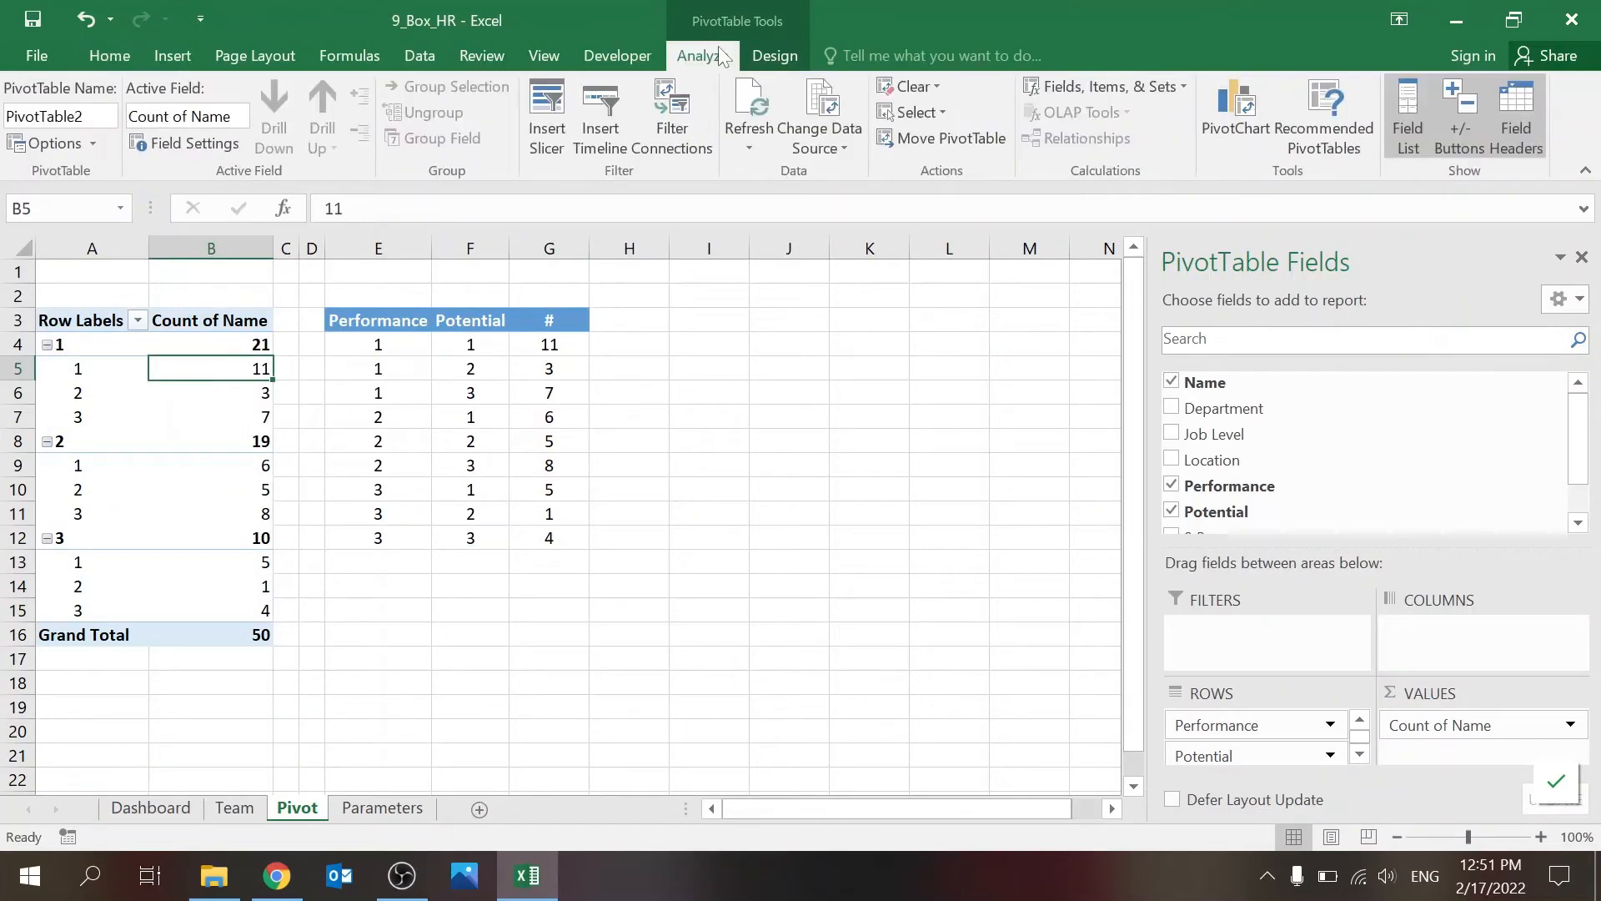
{"action": "left_click", "coordinate": [544, 142]}
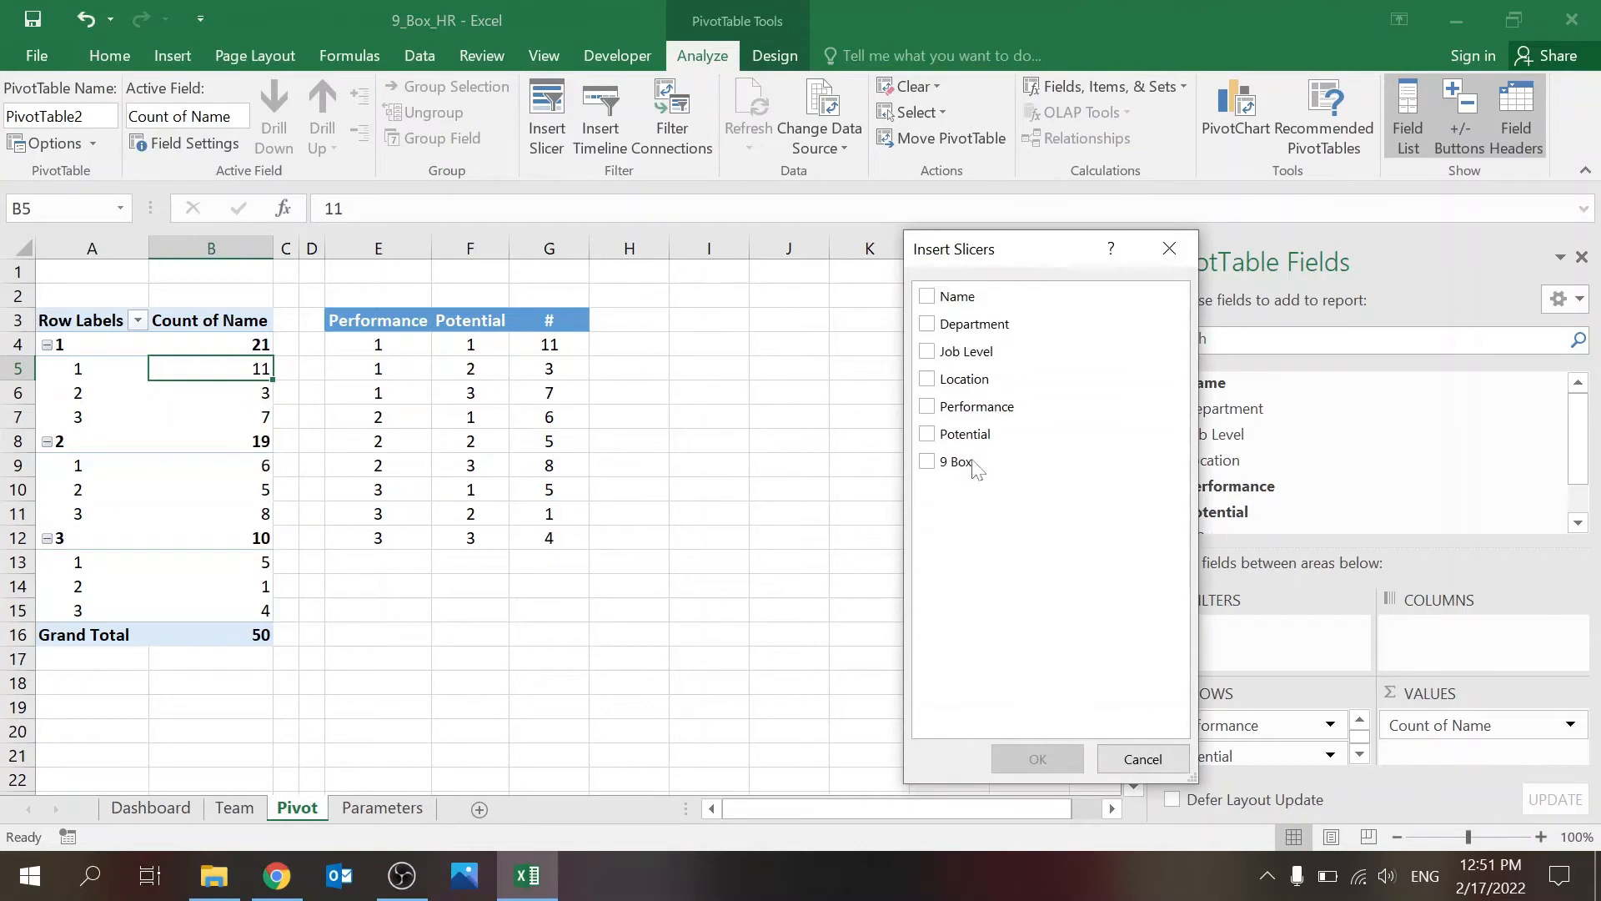
{"action": "left_click", "coordinate": [928, 379]}
{"action": "left_click", "coordinate": [1037, 759]}
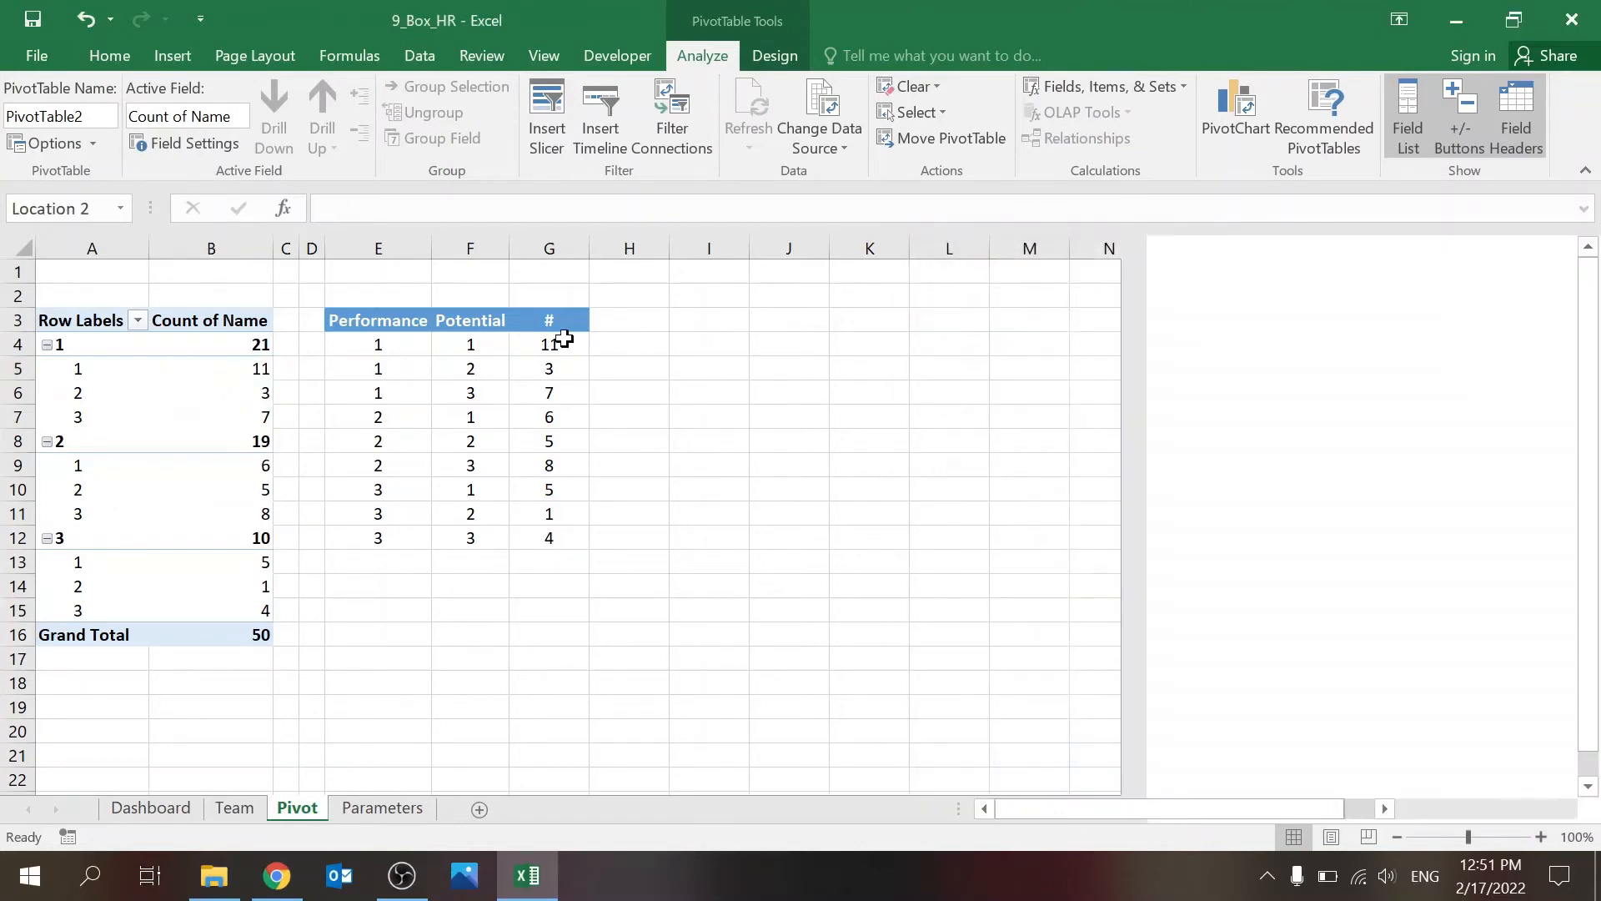
Step: Move the new Location slicer to the Dashboard sheet below the existing Location slicer, and delete it there
{"action": "key", "text": "Delete"}
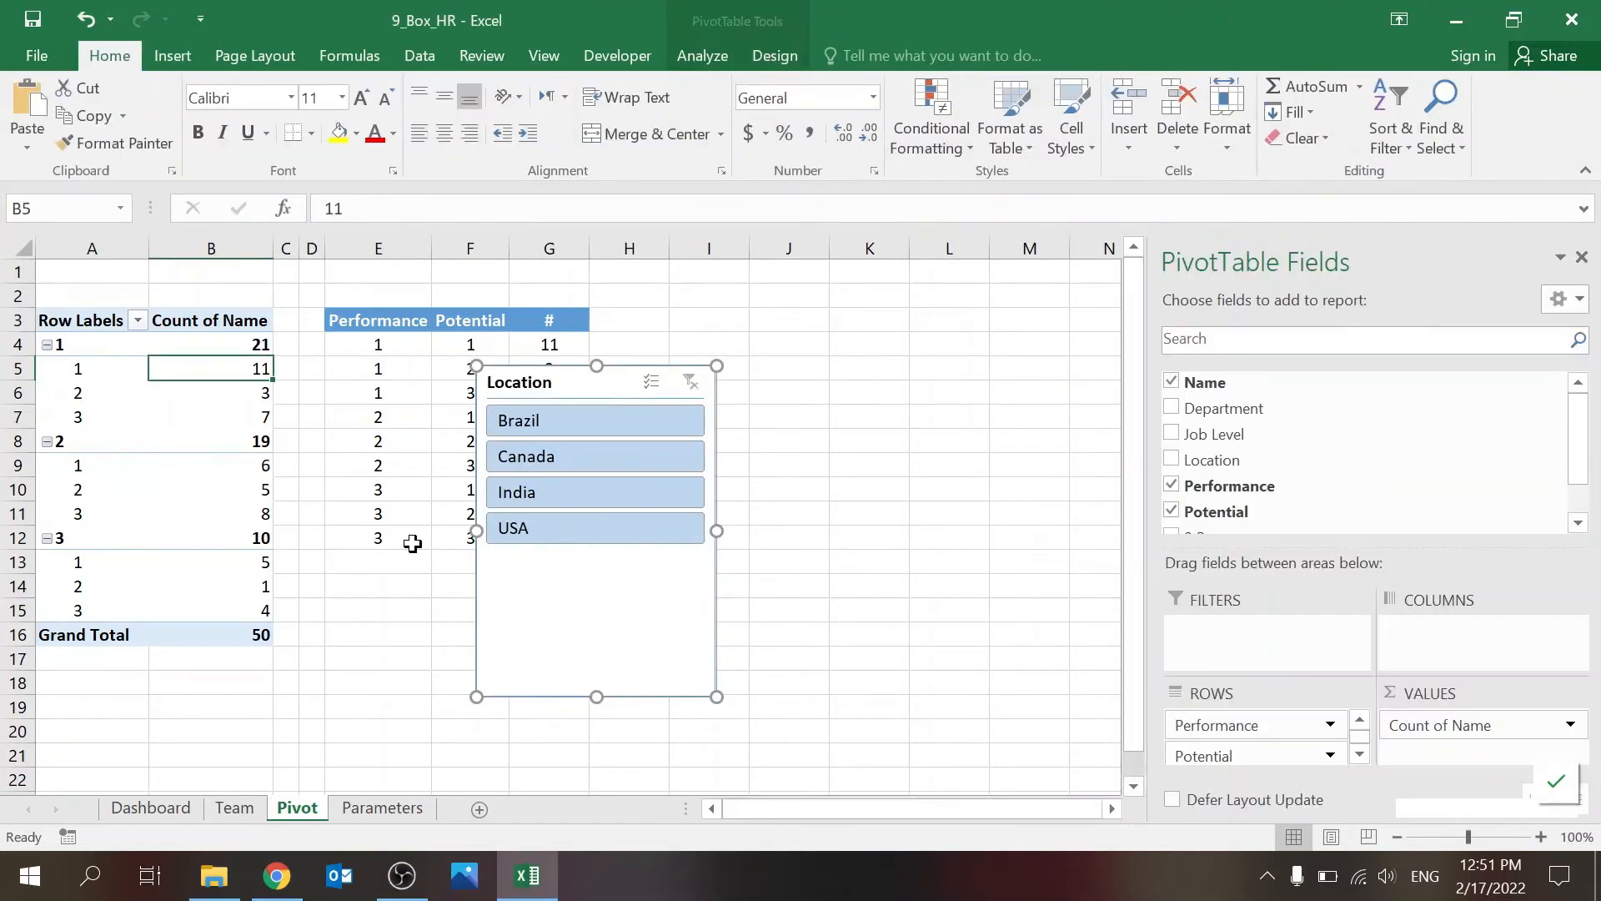
{"action": "left_click", "coordinate": [148, 808]}
{"action": "left_click", "coordinate": [1176, 533]}
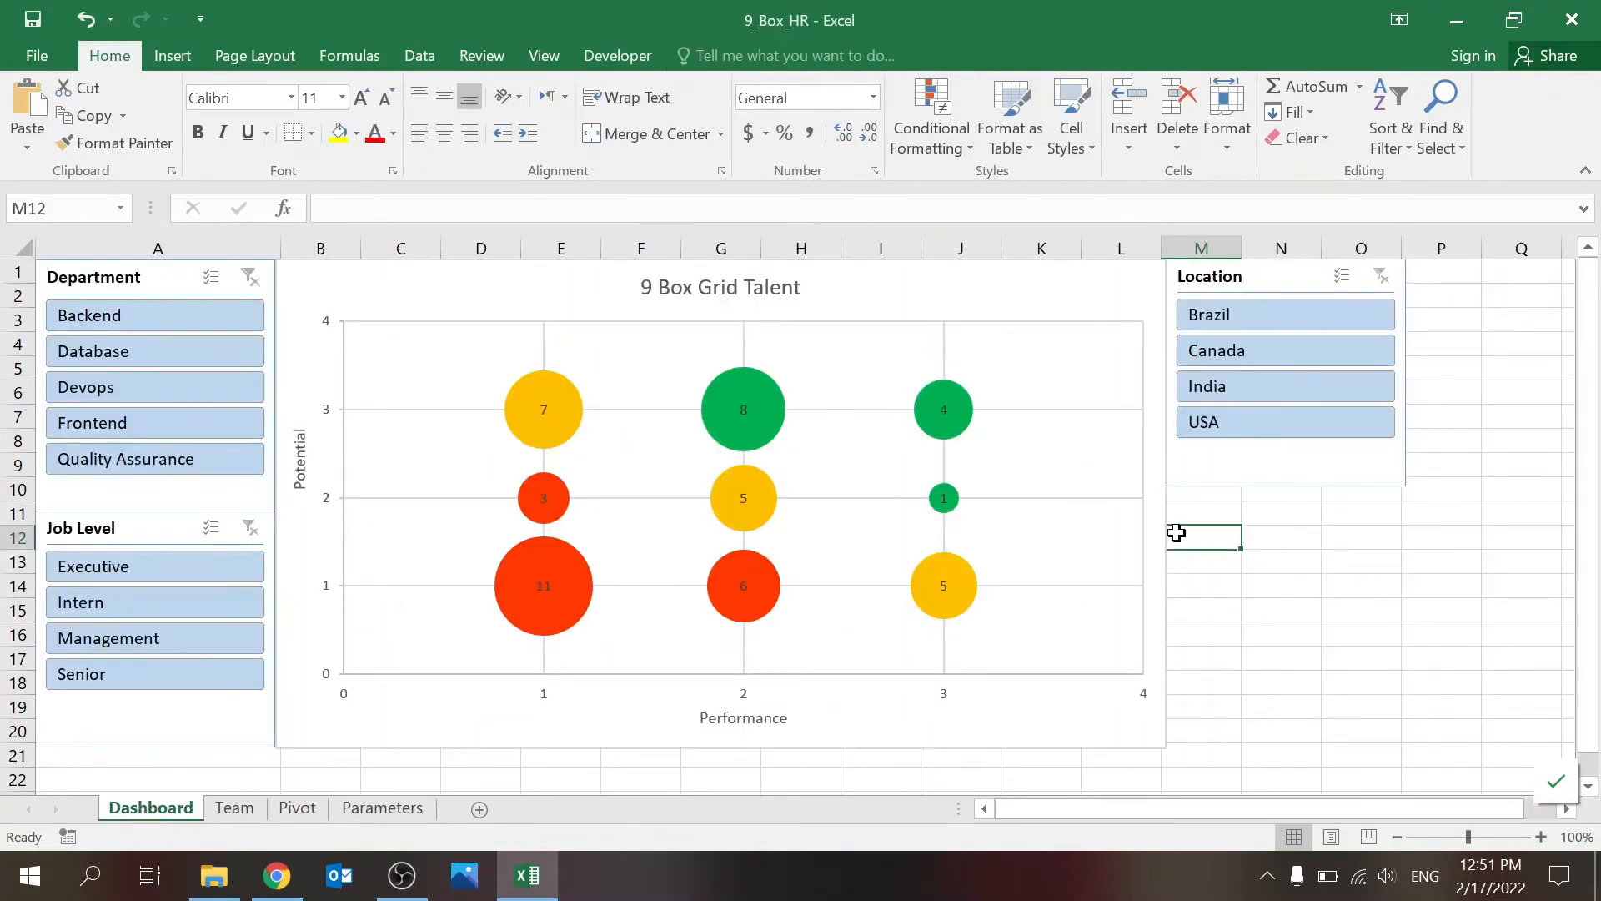
{"action": "key", "text": "ctrl+v"}
{"action": "left_click_drag", "start_coordinate": [1212, 538], "coordinate": [1219, 516]}
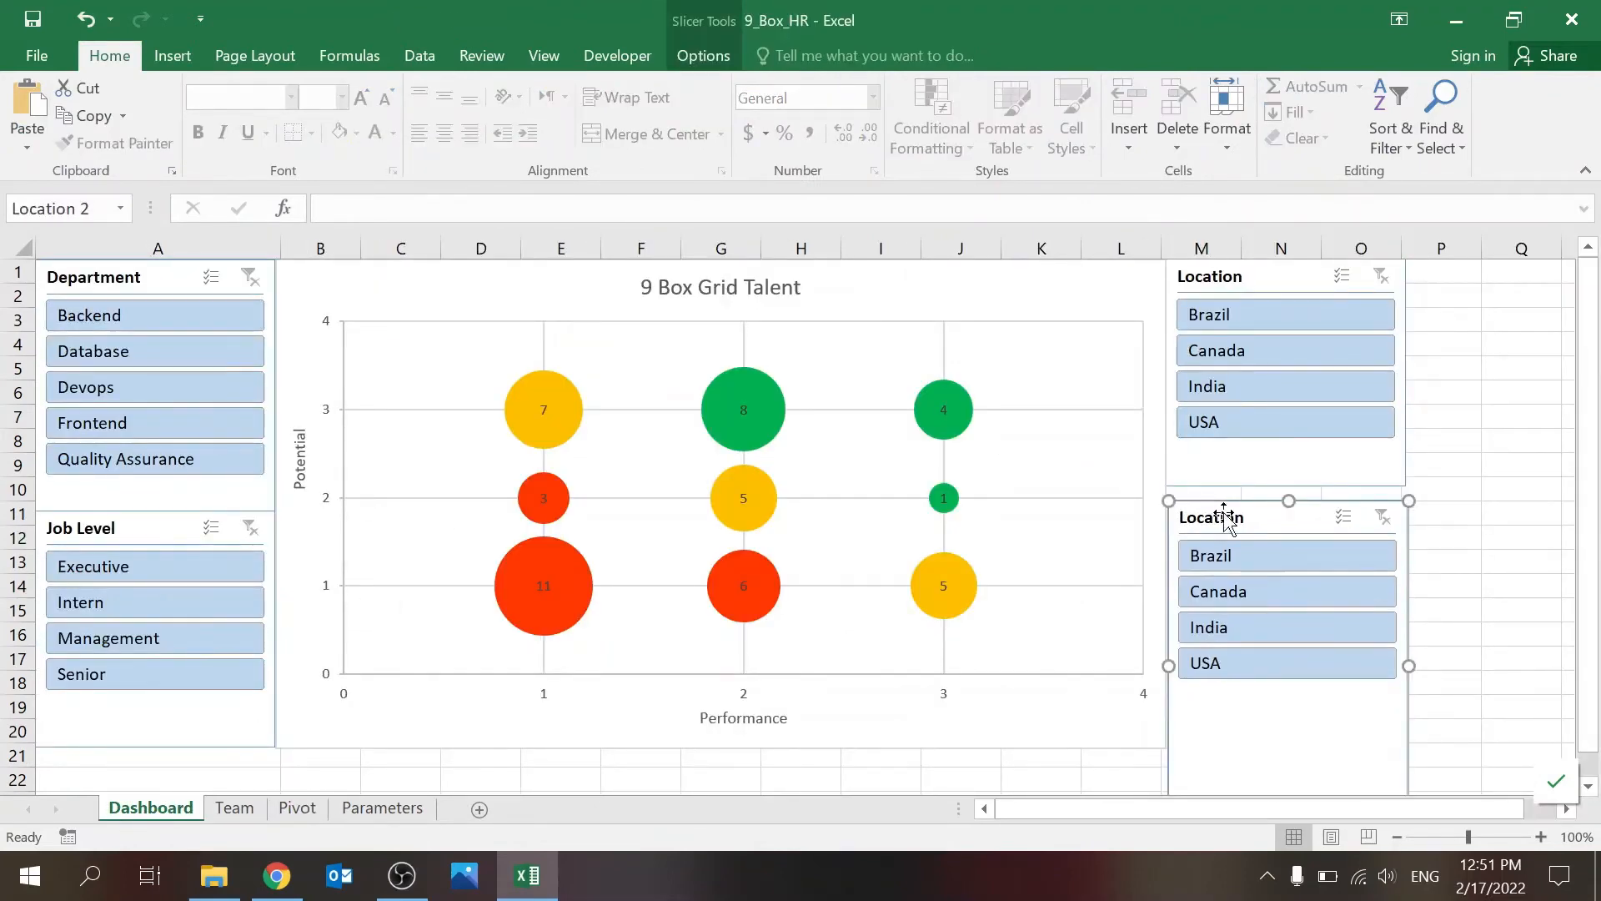
{"action": "key", "text": "Delete"}
Step: Filter the Dashboard by location India, check the filtered data on the Pivot sheet, and clear the Location filter
{"action": "left_click", "coordinate": [1237, 385]}
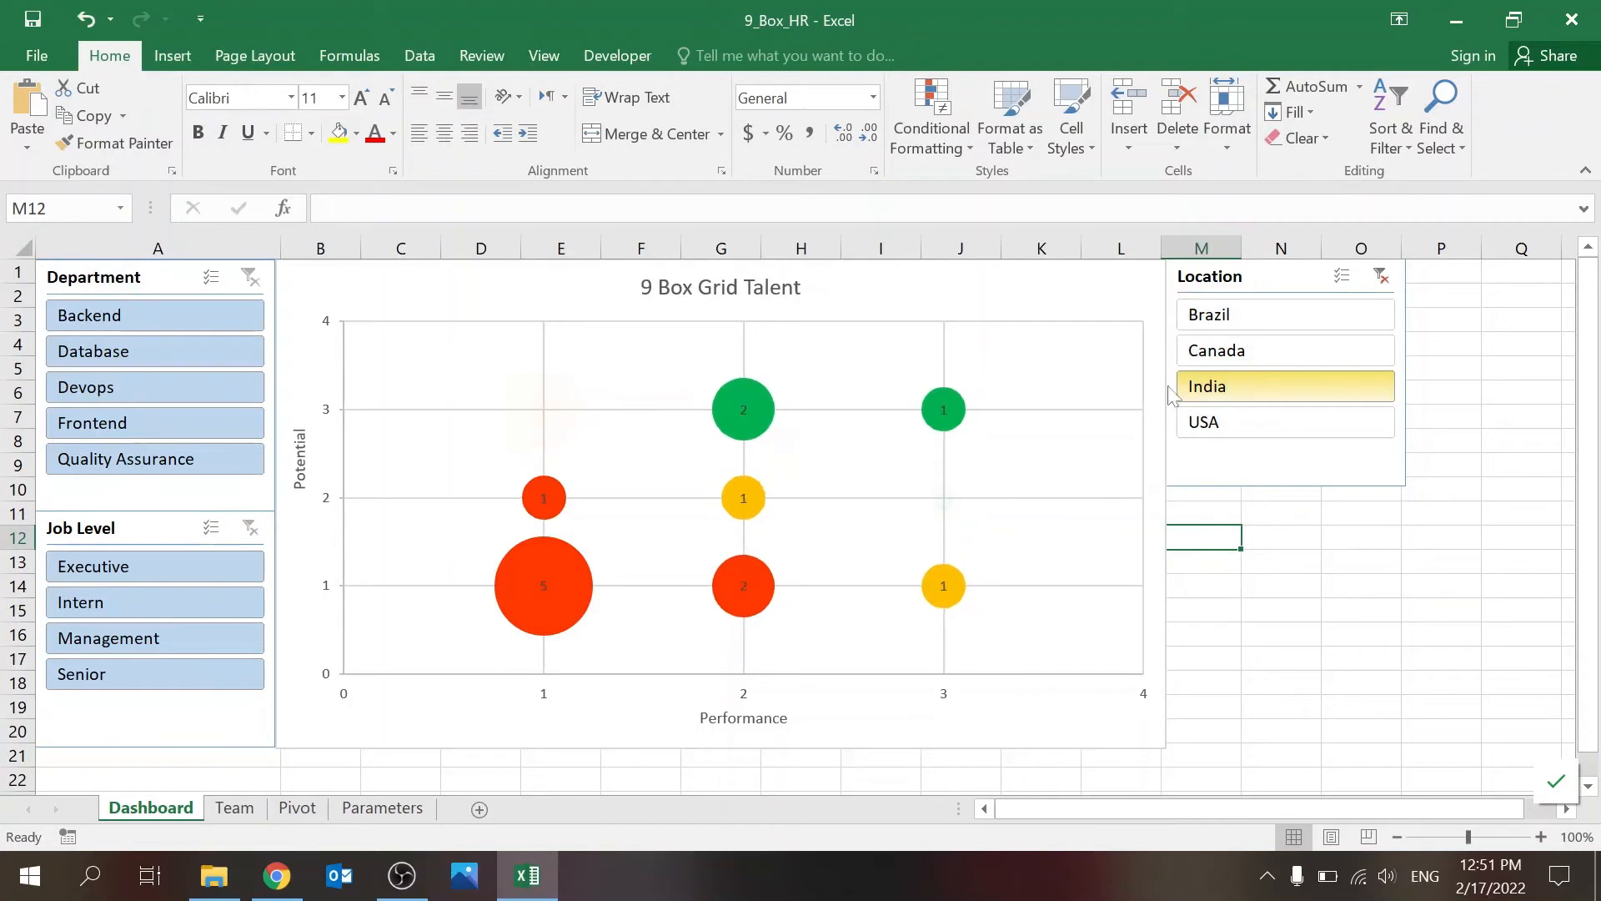
{"action": "left_click", "coordinate": [297, 807]}
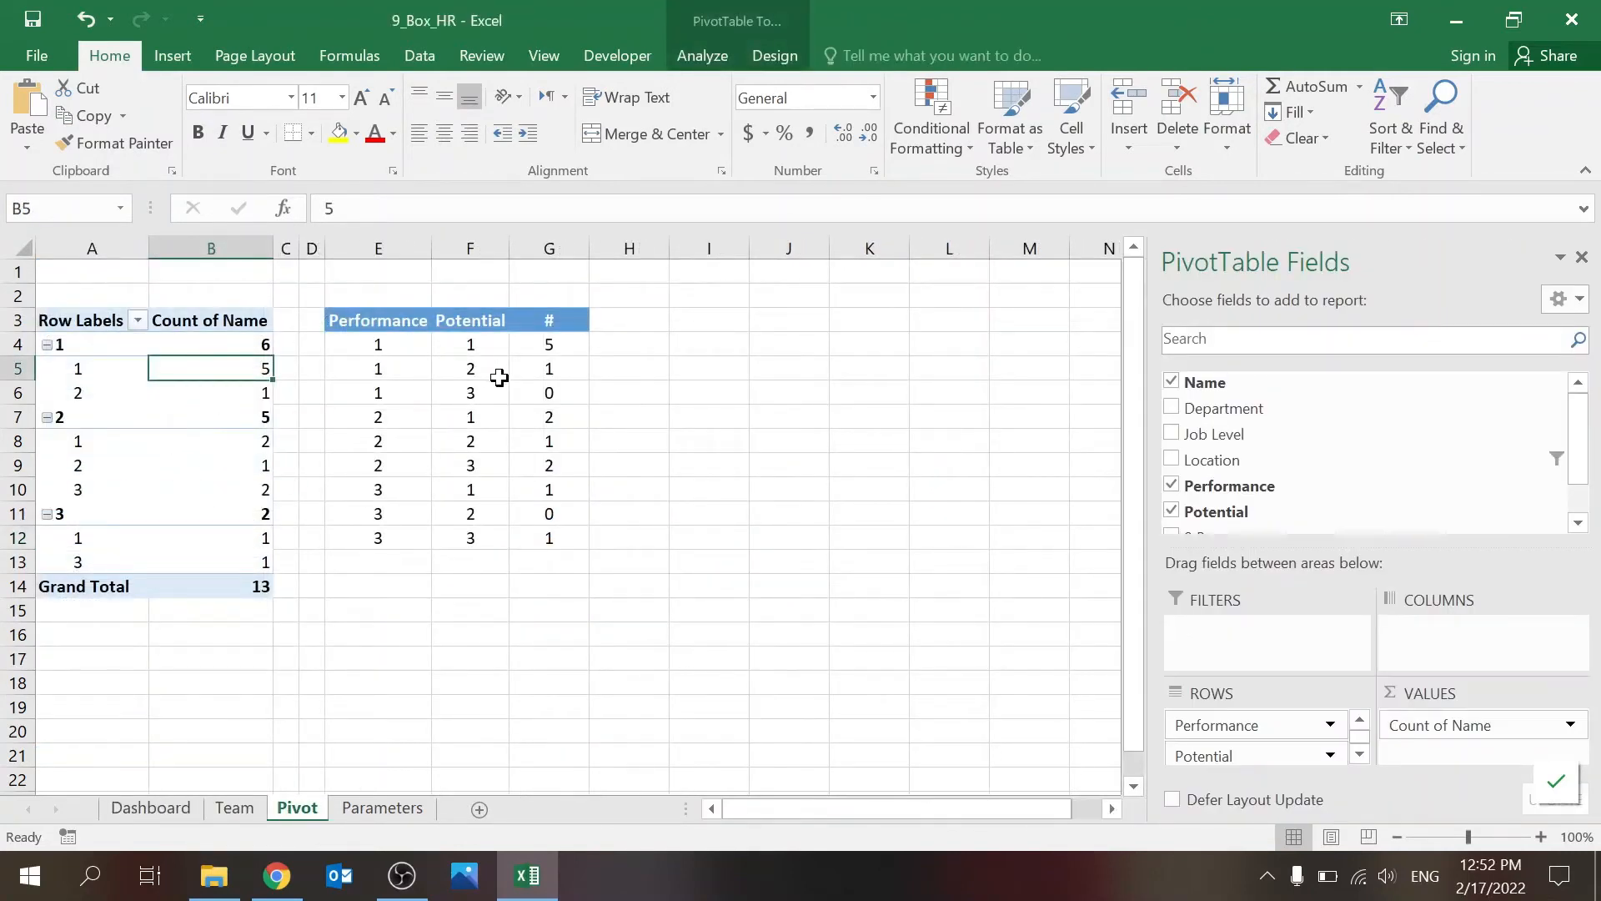
{"action": "left_click", "coordinate": [150, 808]}
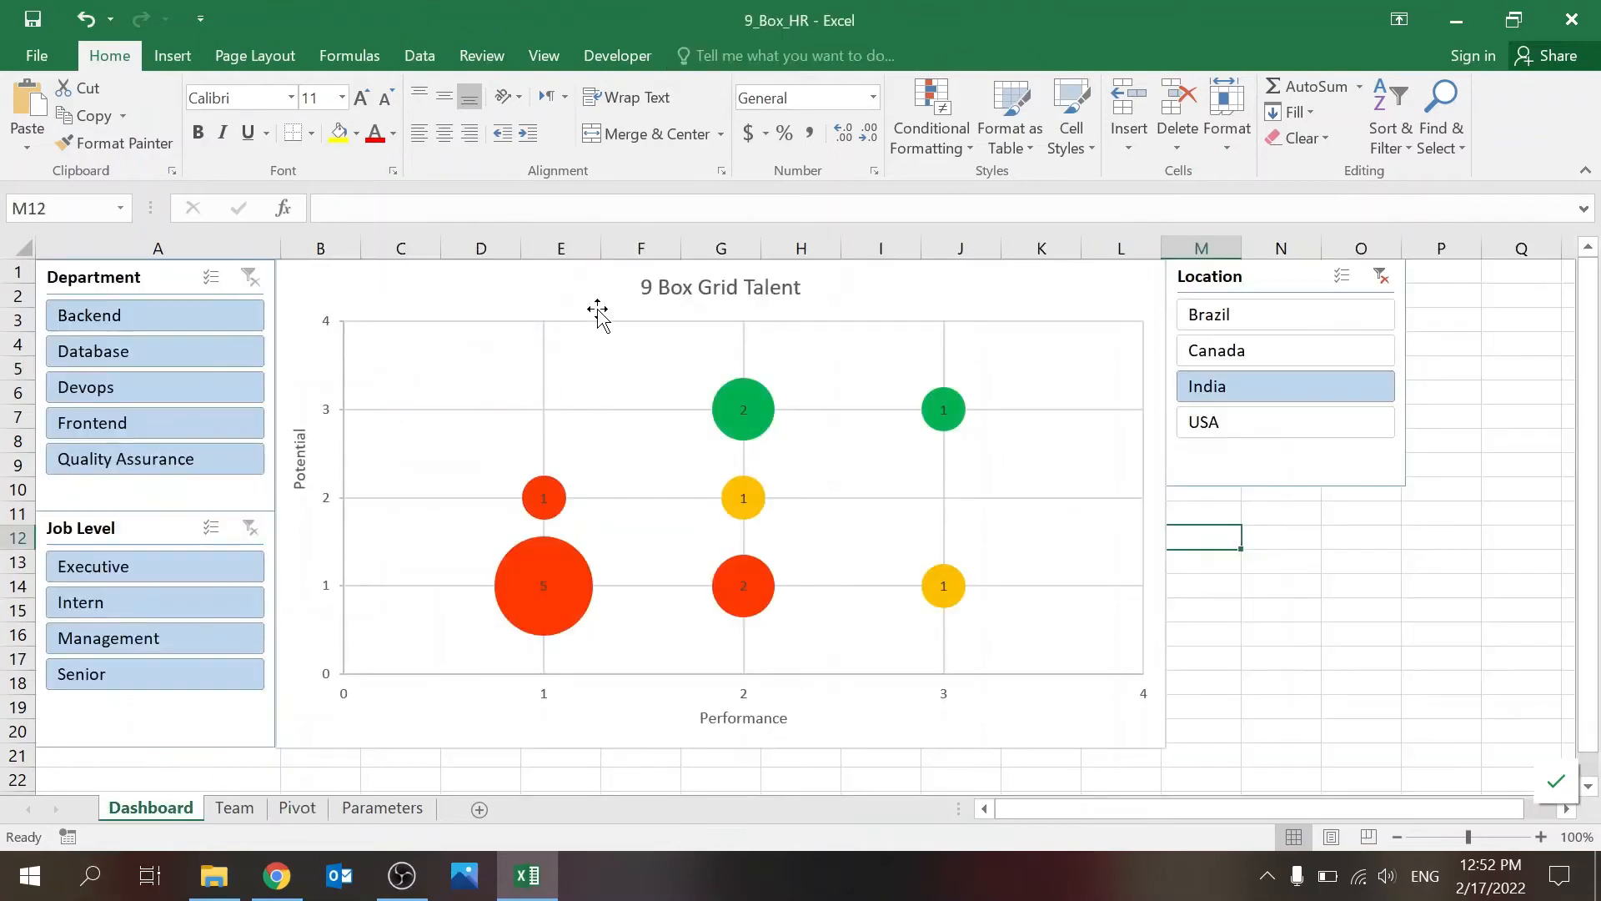
{"action": "left_click", "coordinate": [1381, 276]}
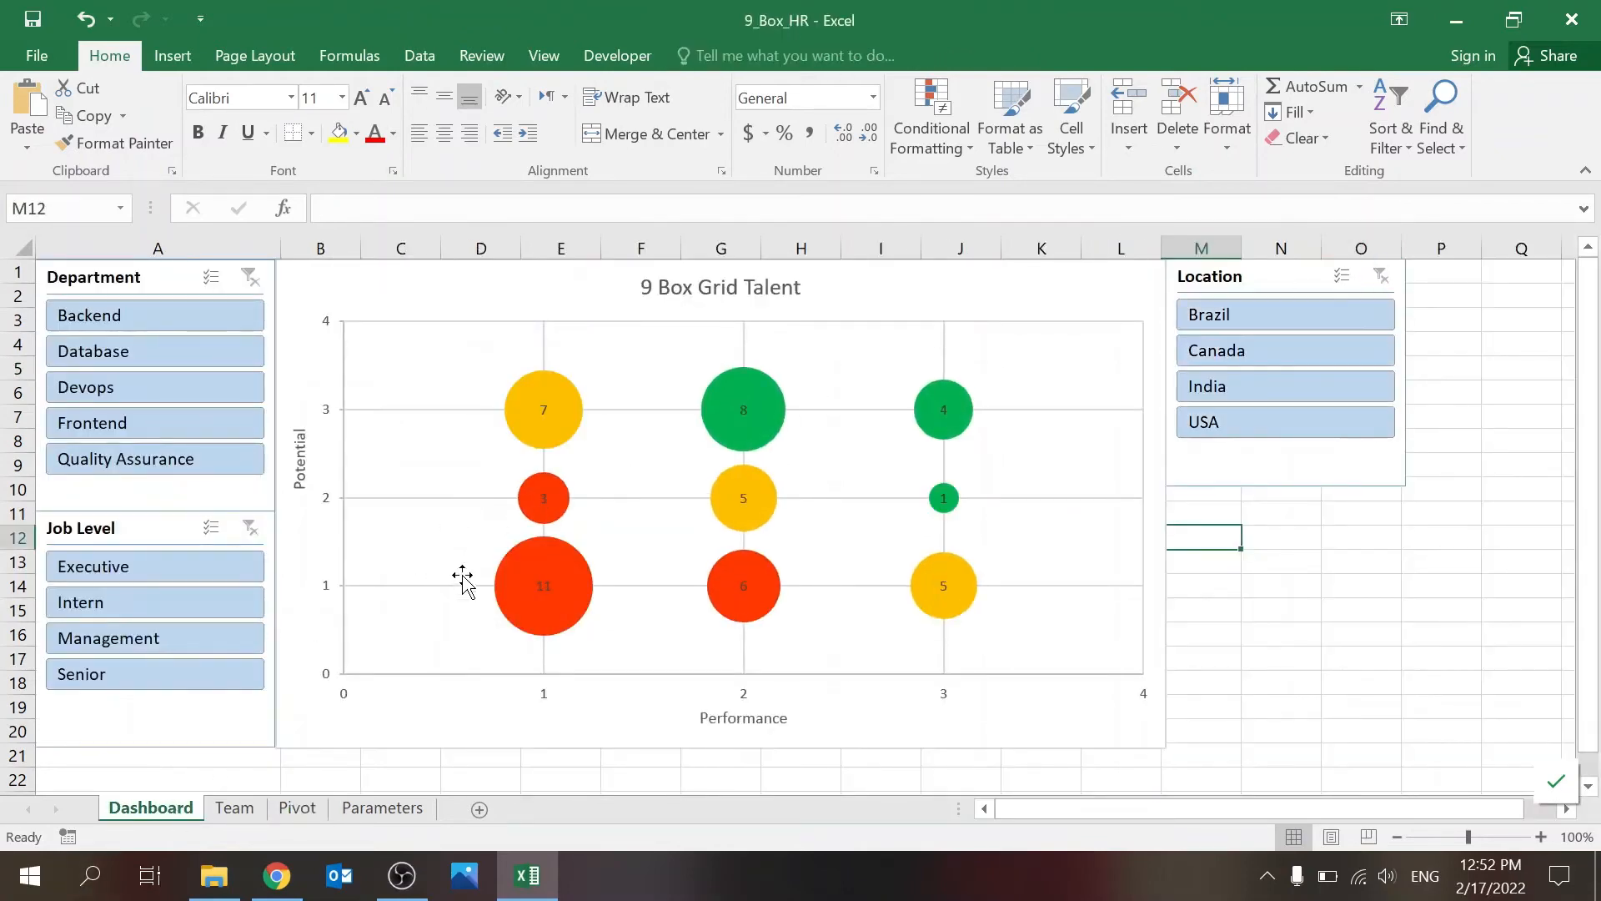
Step: Try to insert a bubble chart with a pivot table cell selected on the Pivot sheet
{"action": "left_click", "coordinate": [297, 808]}
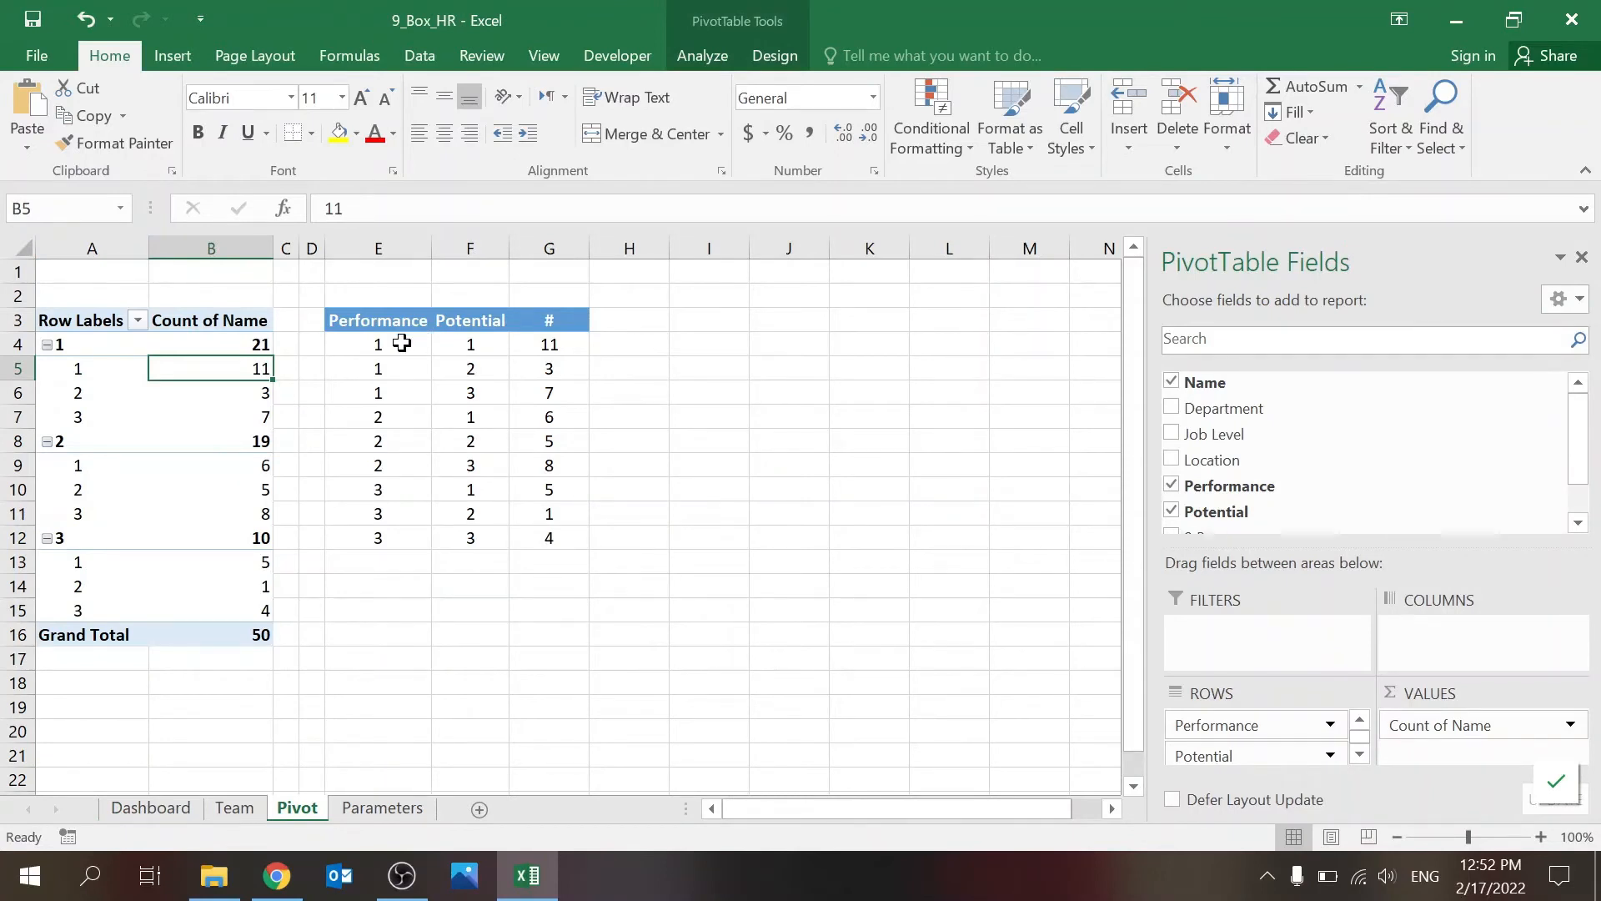
{"action": "left_click", "coordinate": [171, 56]}
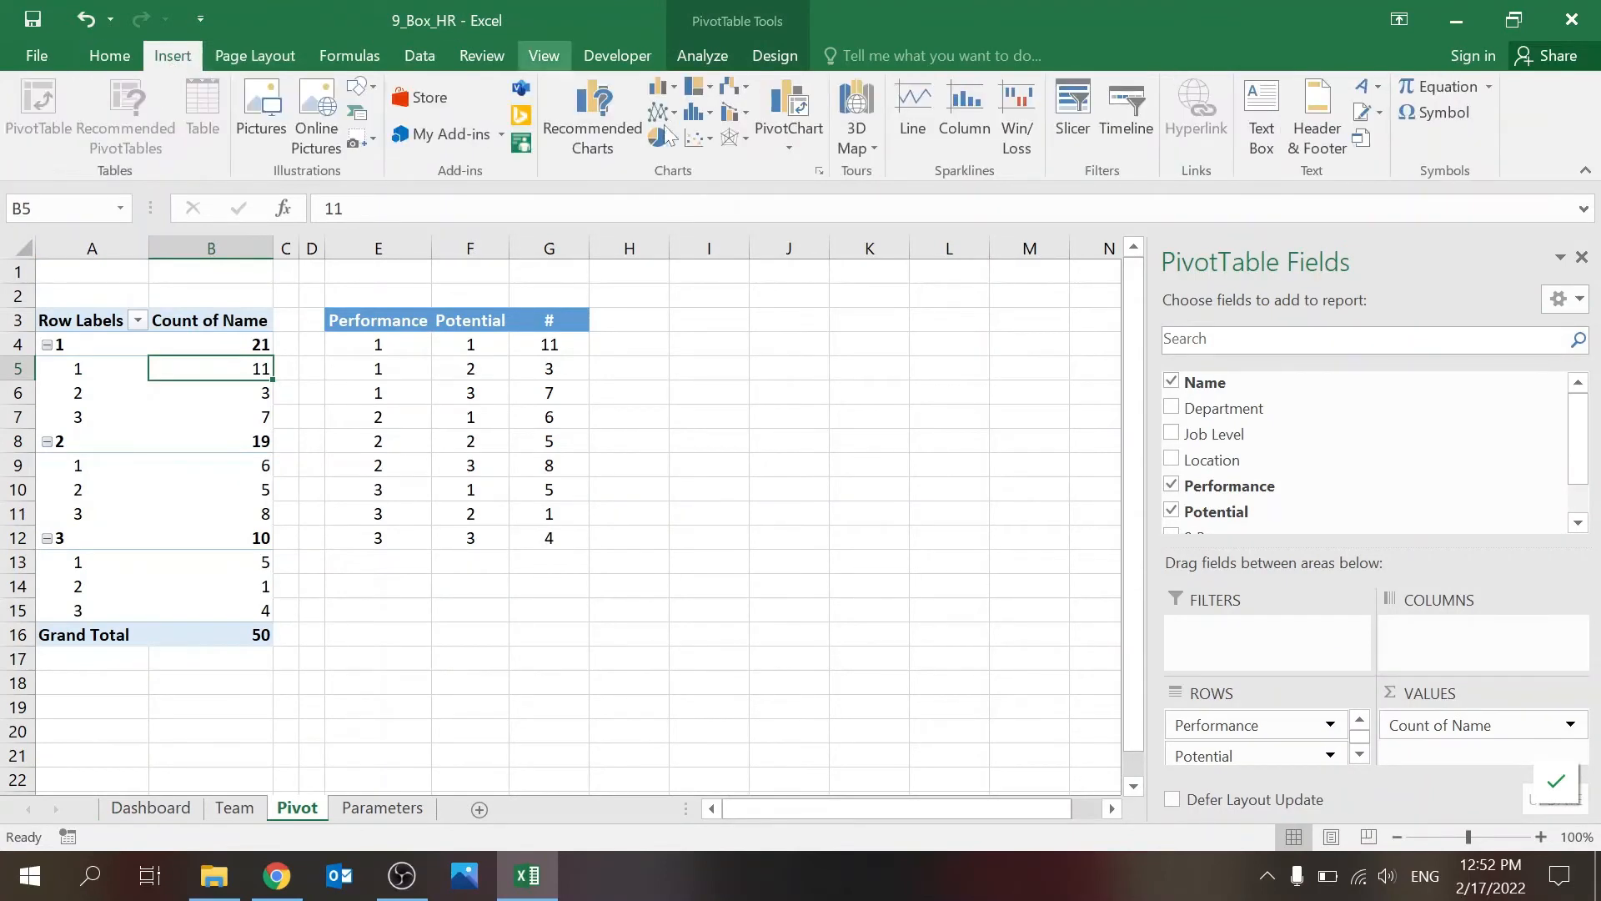
{"action": "left_click", "coordinate": [707, 135]}
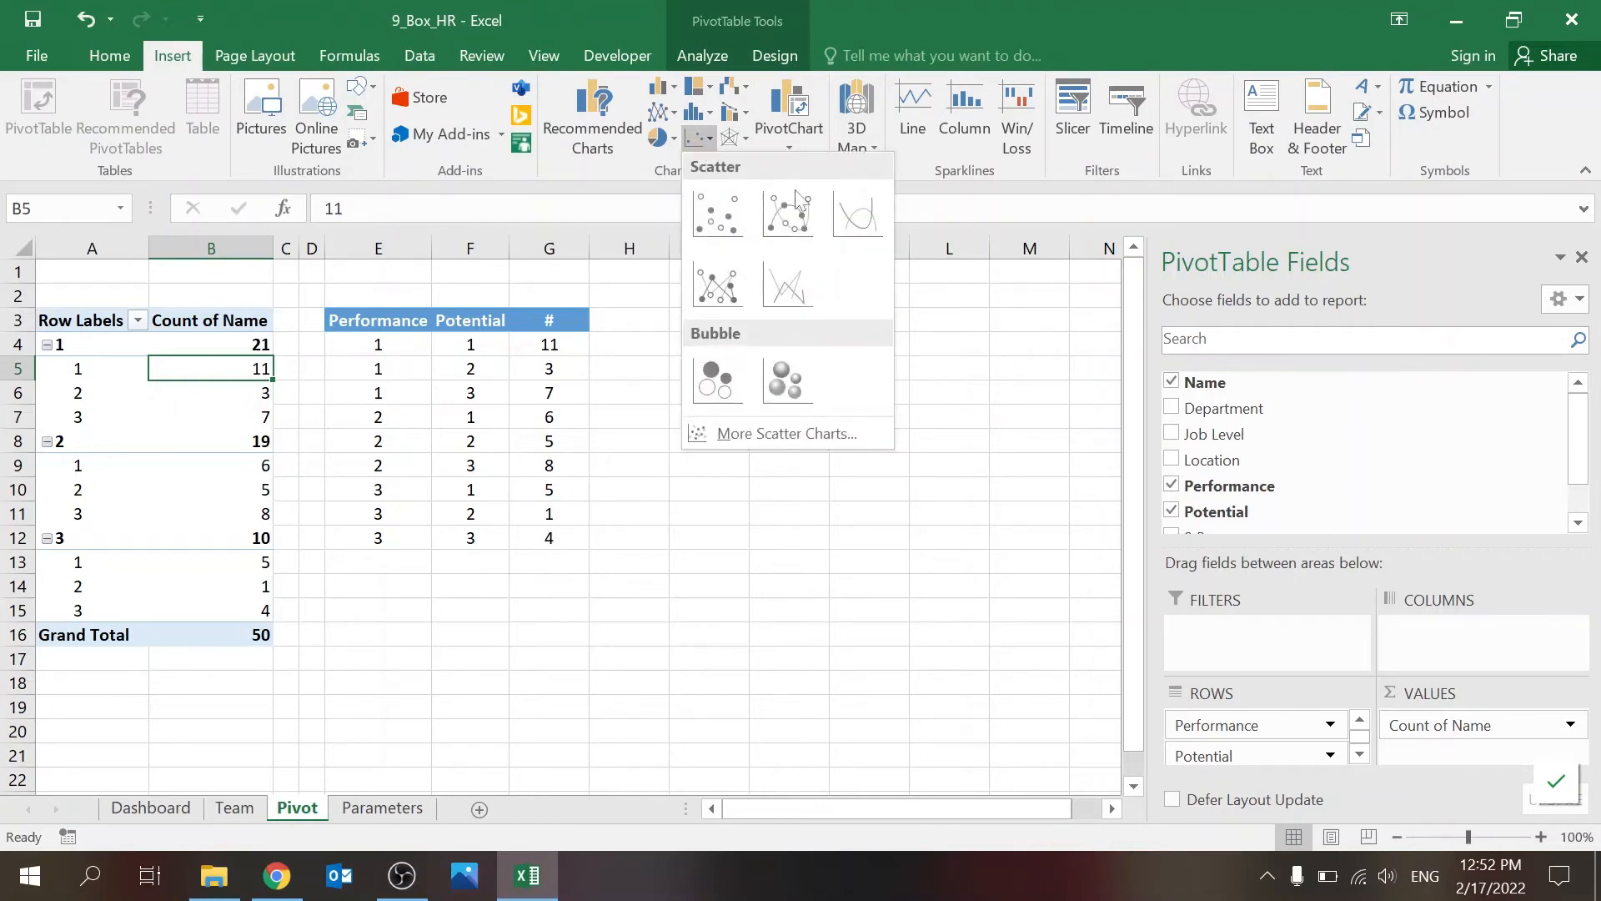
{"action": "left_click", "coordinate": [725, 377]}
{"action": "left_click", "coordinate": [978, 533]}
Step: Insert an empty bubble chart from blank cell J6 and move it clear of the Performance and Potential table
{"action": "left_click", "coordinate": [763, 388]}
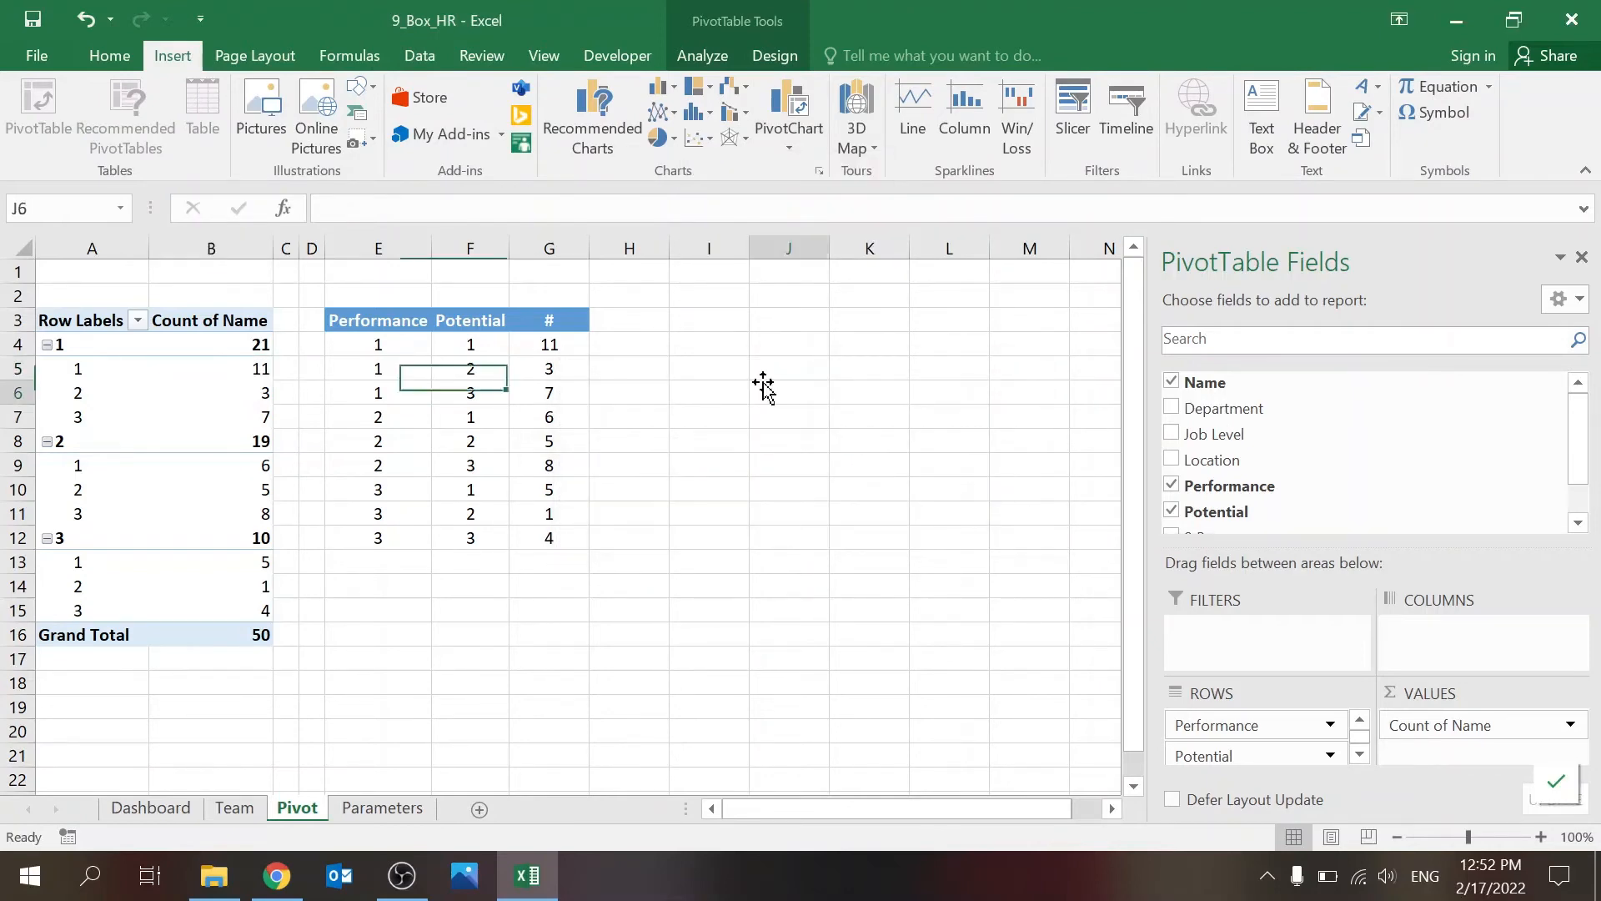
{"action": "left_click", "coordinate": [712, 137]}
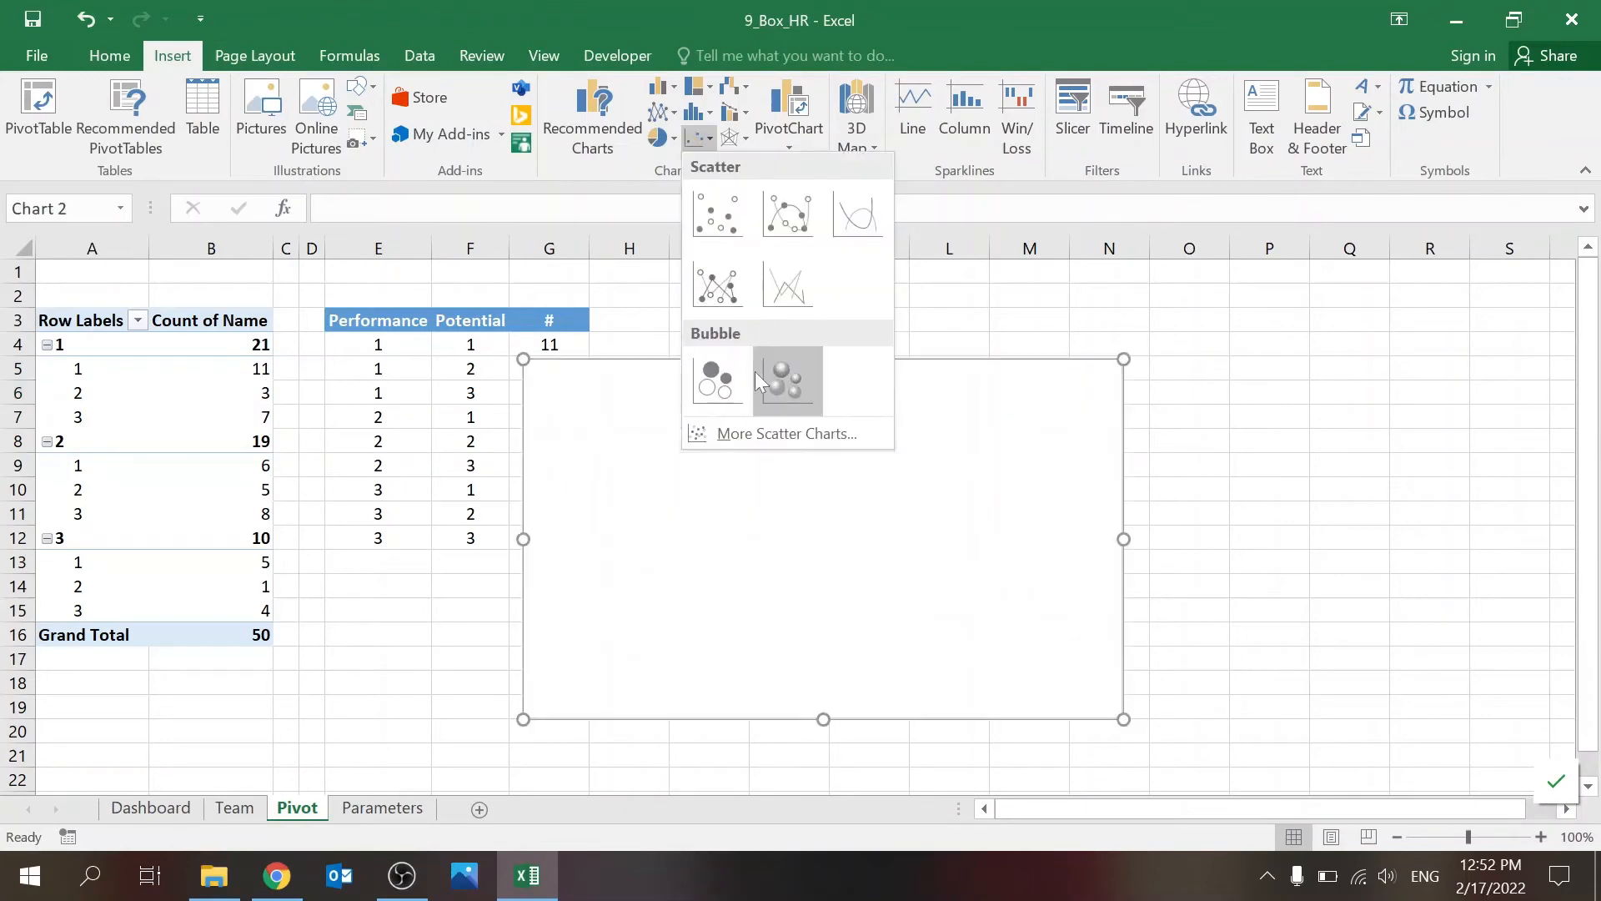
{"action": "left_click", "coordinate": [784, 379]}
{"action": "left_click_drag", "start_coordinate": [919, 382], "coordinate": [1137, 361]}
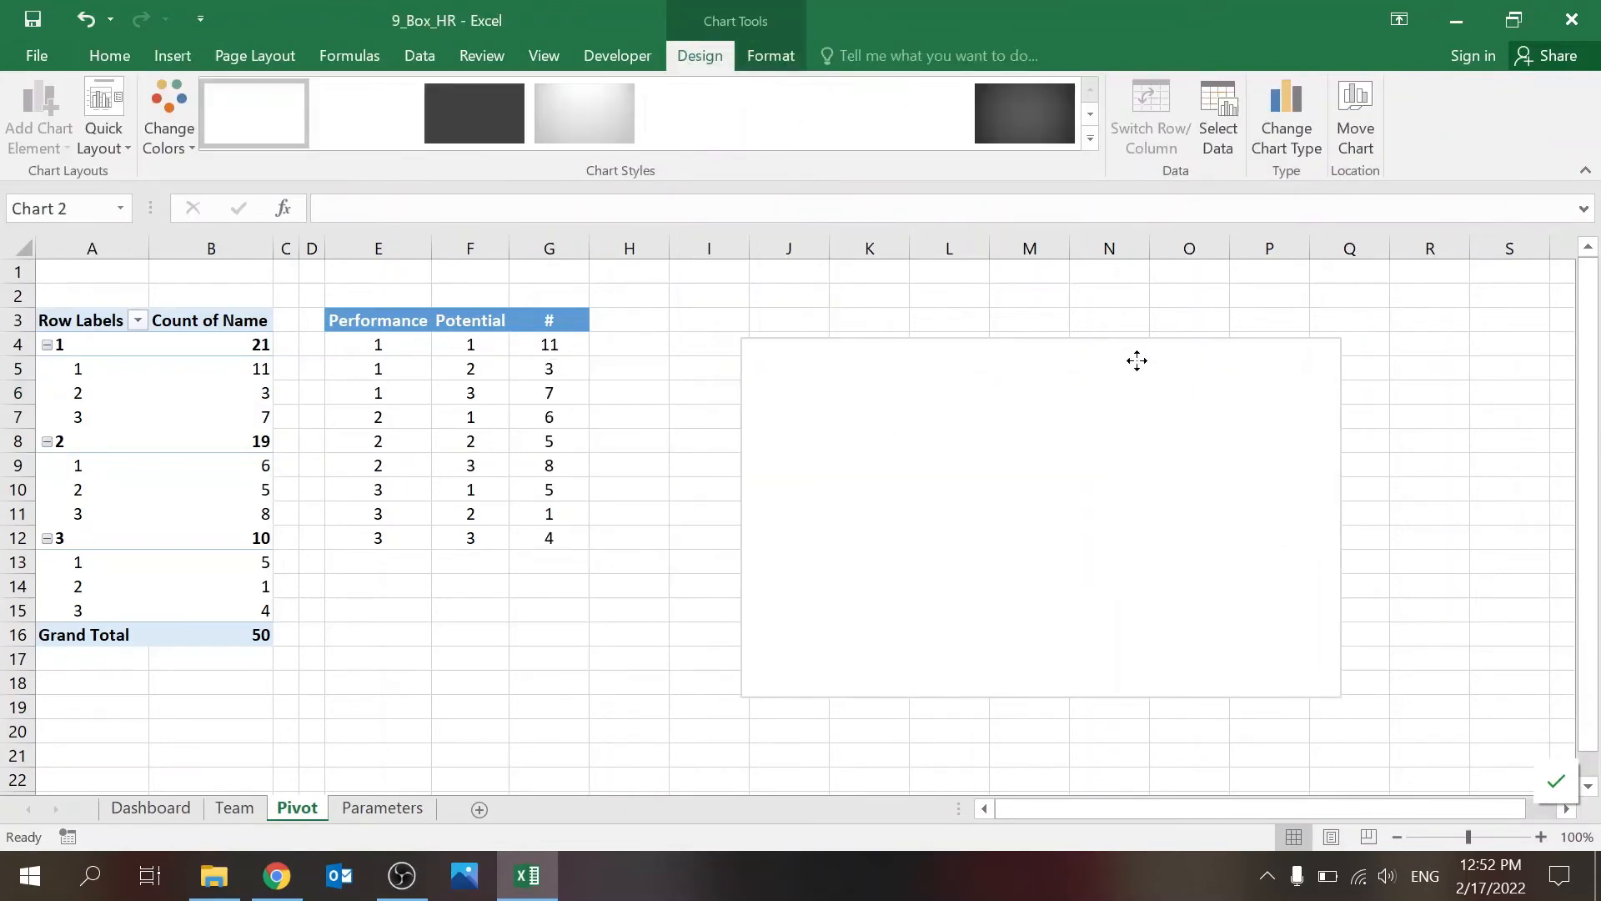
Step: Add a chart series named 9-Box grid with X values from E4:E12 and Y values from F4:F12 of the Pivot sheet
{"action": "left_click", "coordinate": [1215, 130]}
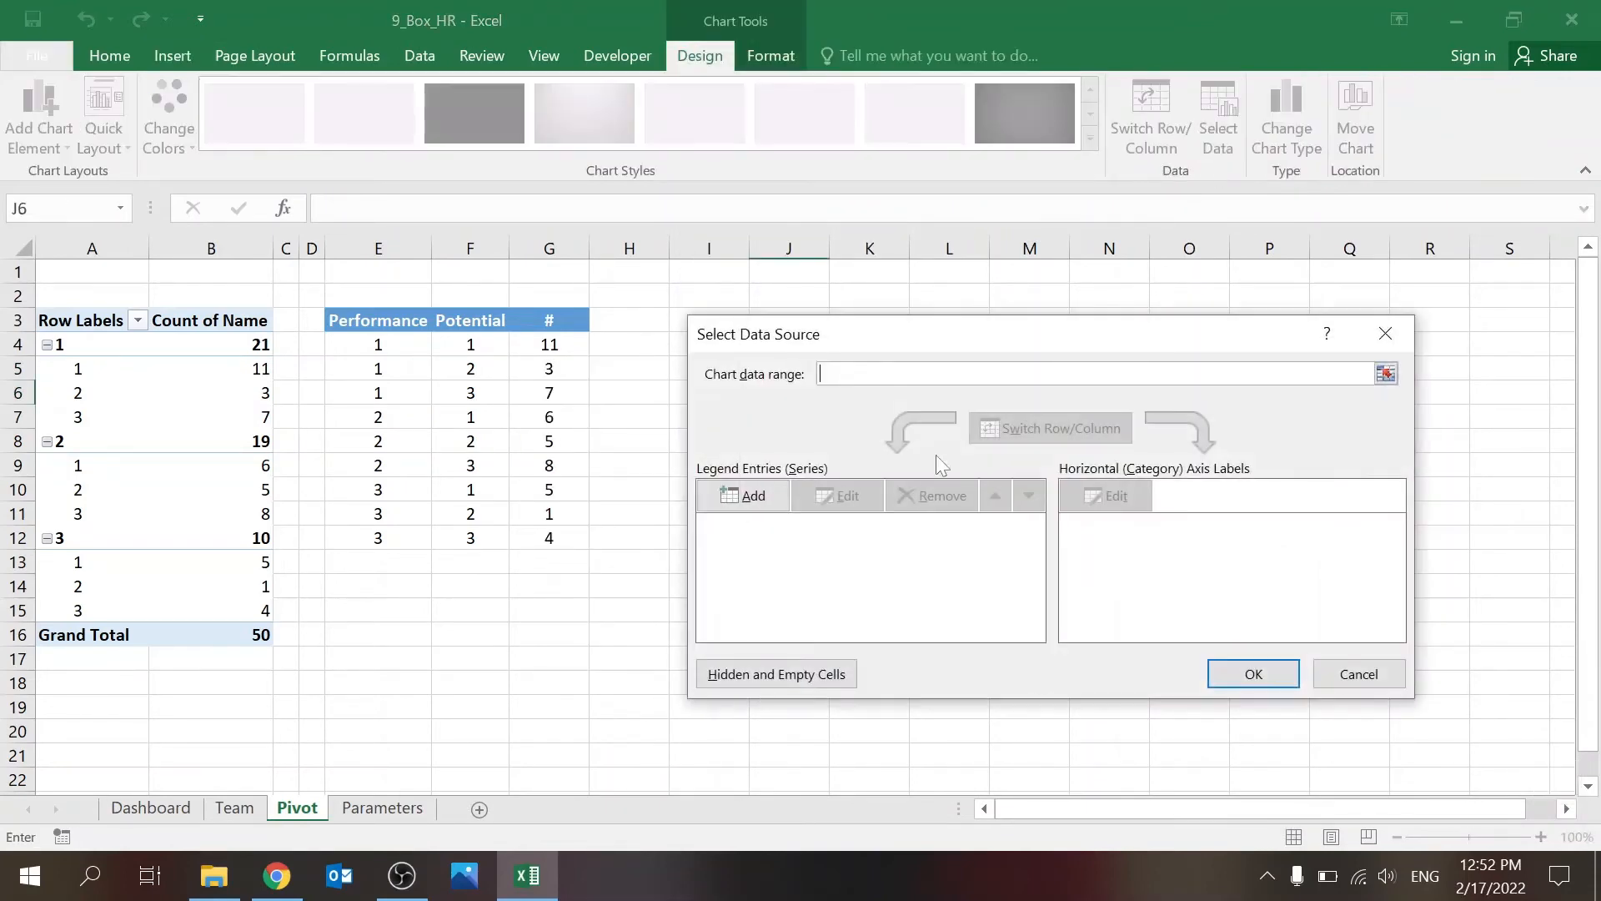
{"action": "left_click", "coordinate": [753, 497]}
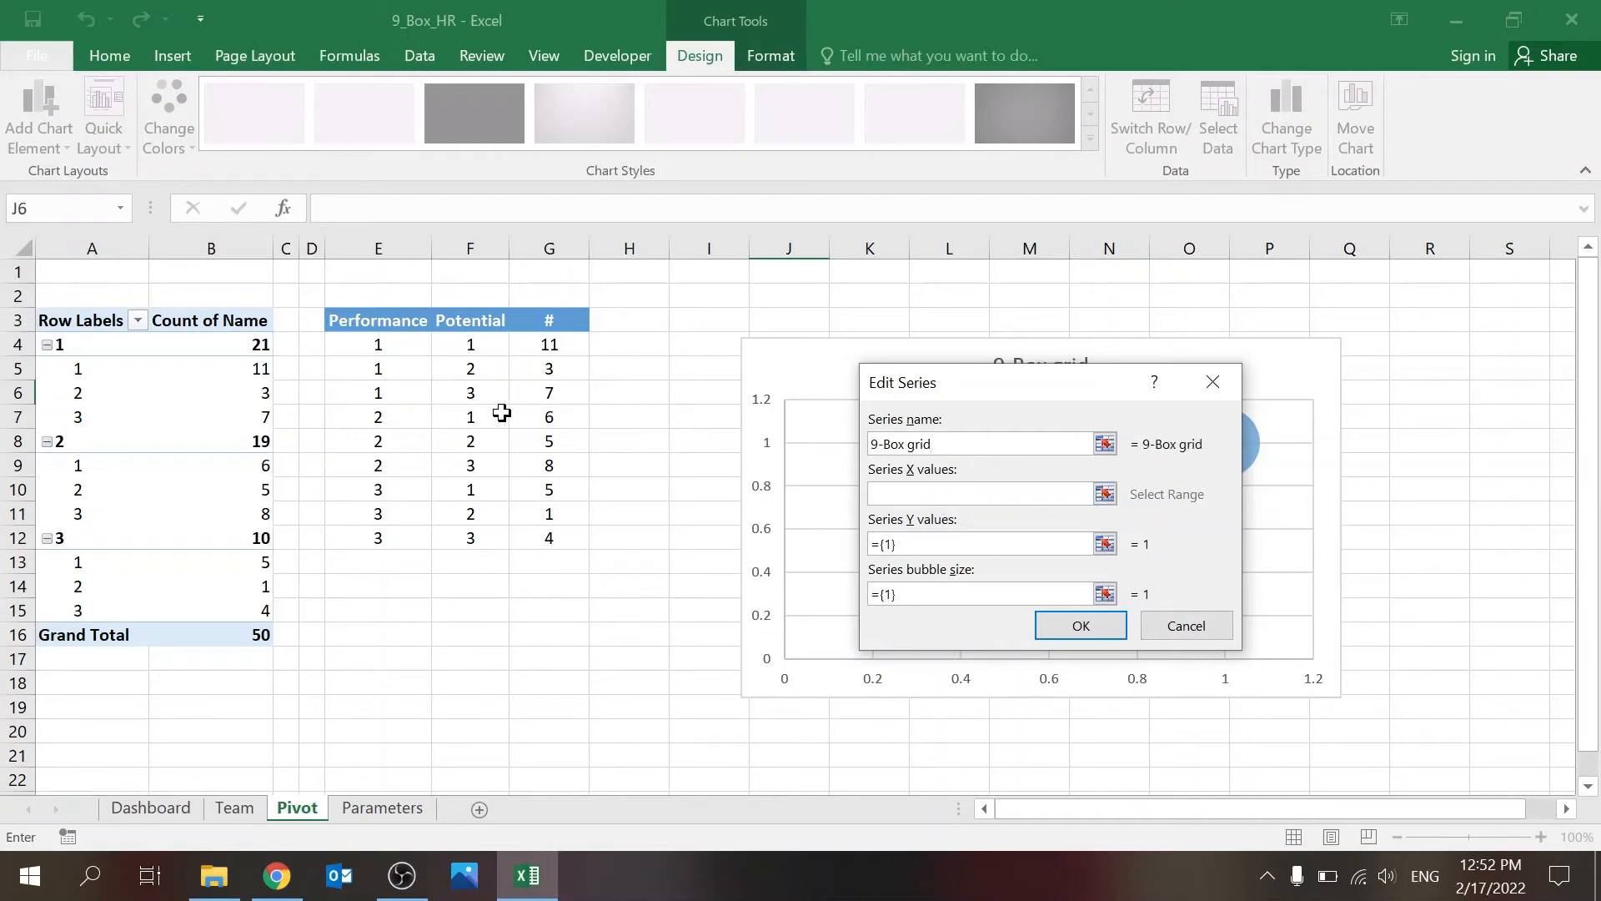
{"action": "left_click_drag", "start_coordinate": [409, 343], "coordinate": [402, 534]}
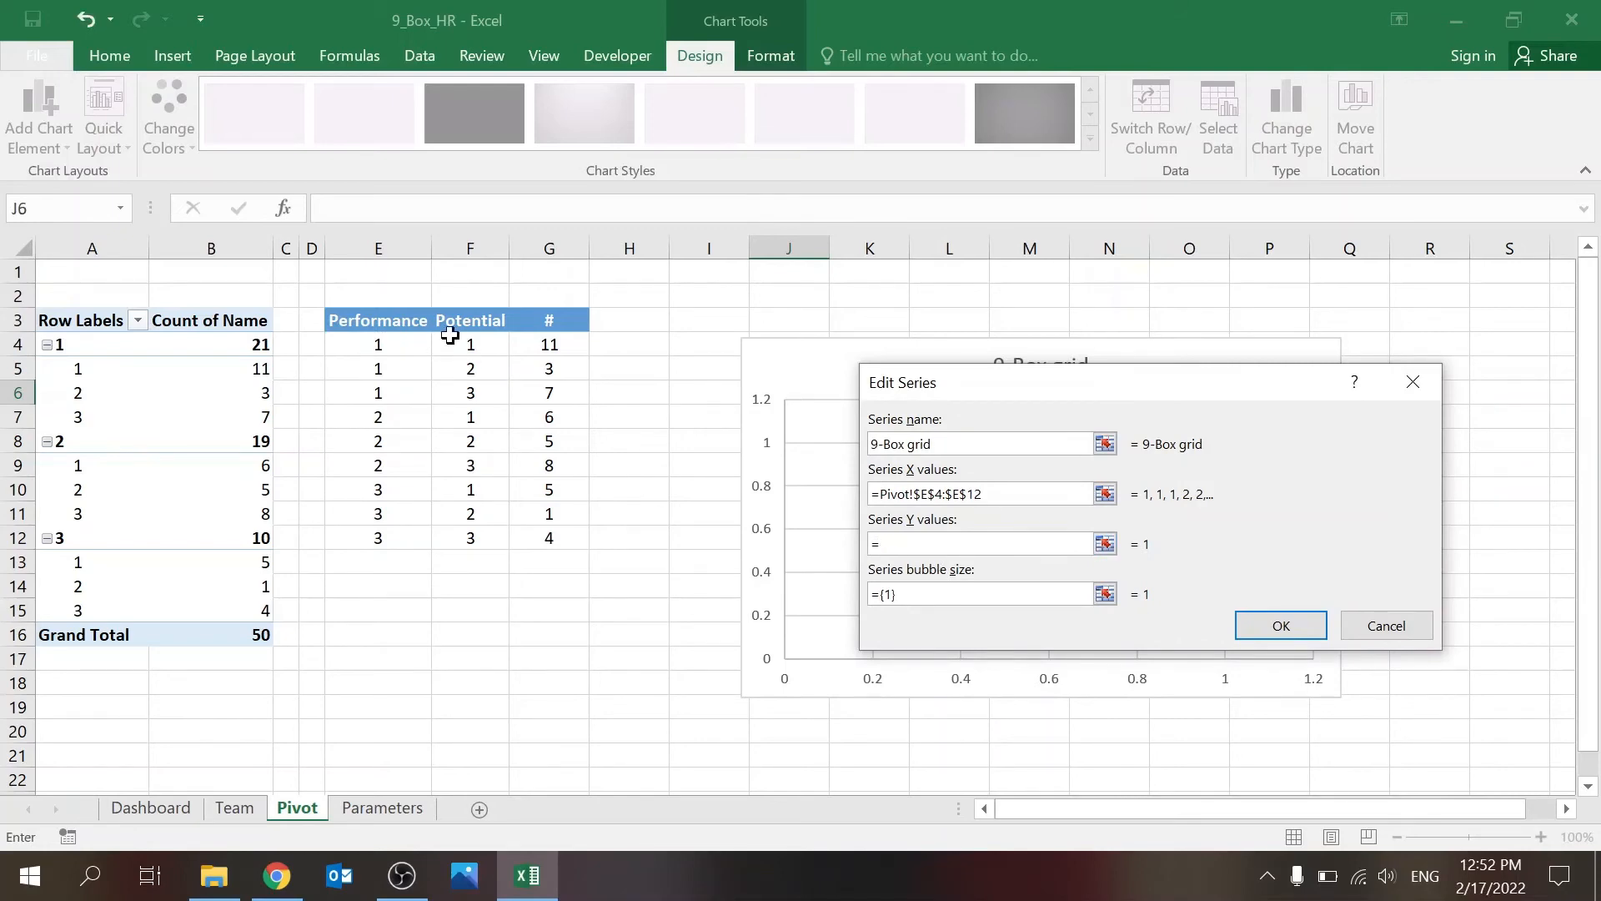
{"action": "left_click_drag", "start_coordinate": [451, 335], "coordinate": [469, 538]}
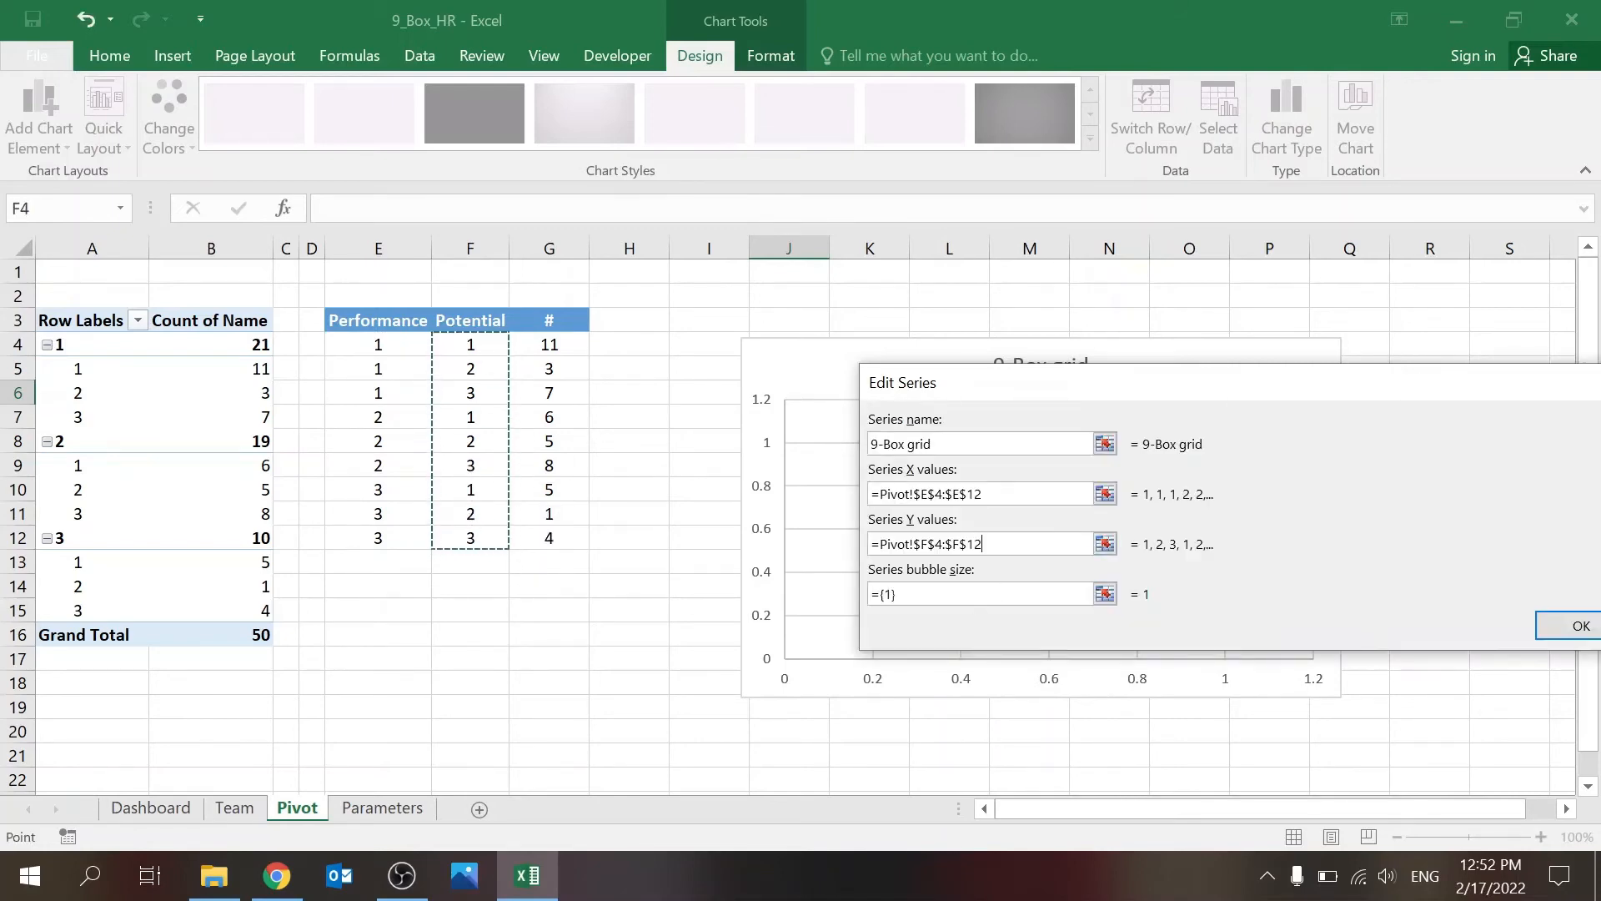
Step: Set the series bubble size to Pivot cells G4:G12, apply the data source, and move the chart closer to the table
{"action": "left_click", "coordinate": [1105, 593]}
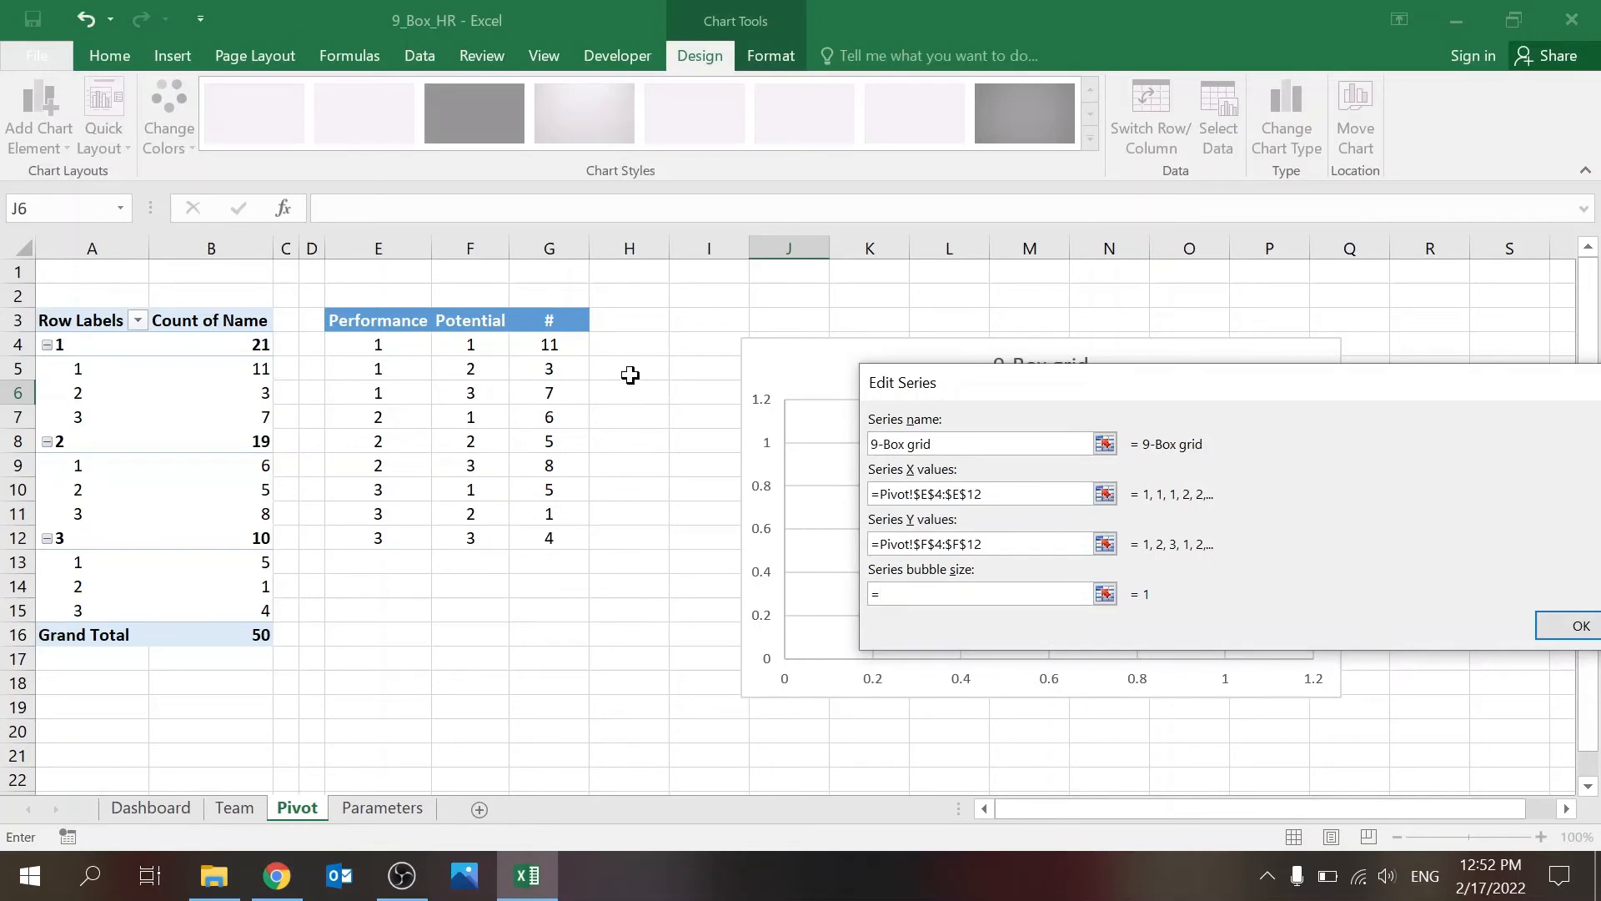
{"action": "left_click_drag", "start_coordinate": [551, 344], "coordinate": [564, 538]}
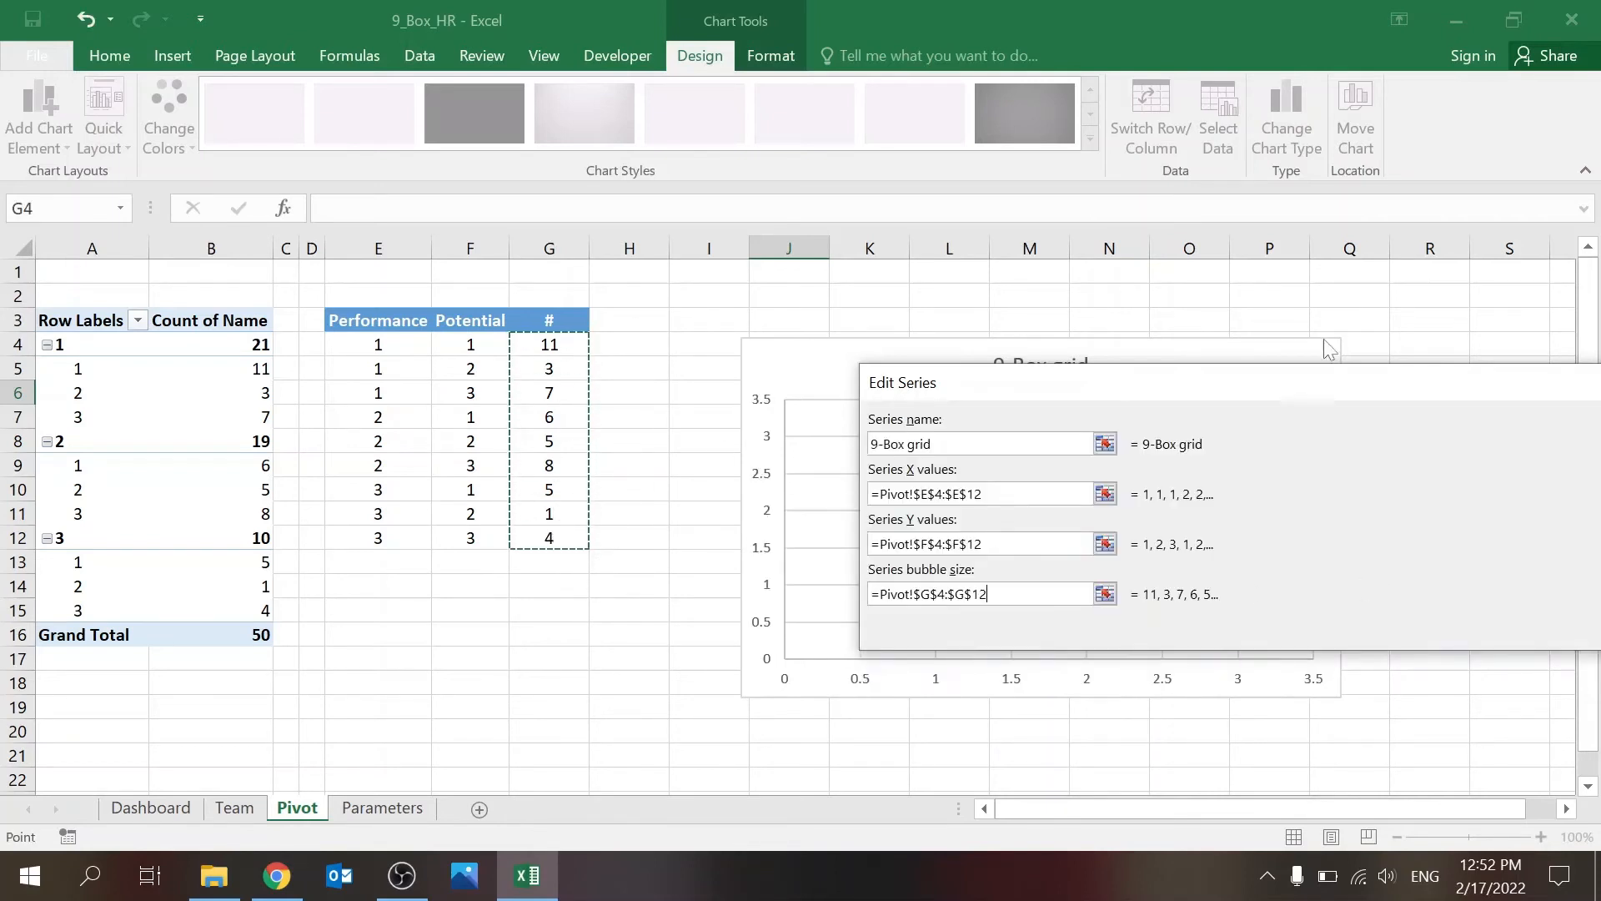
{"action": "left_click_drag", "start_coordinate": [1348, 397], "coordinate": [792, 346]}
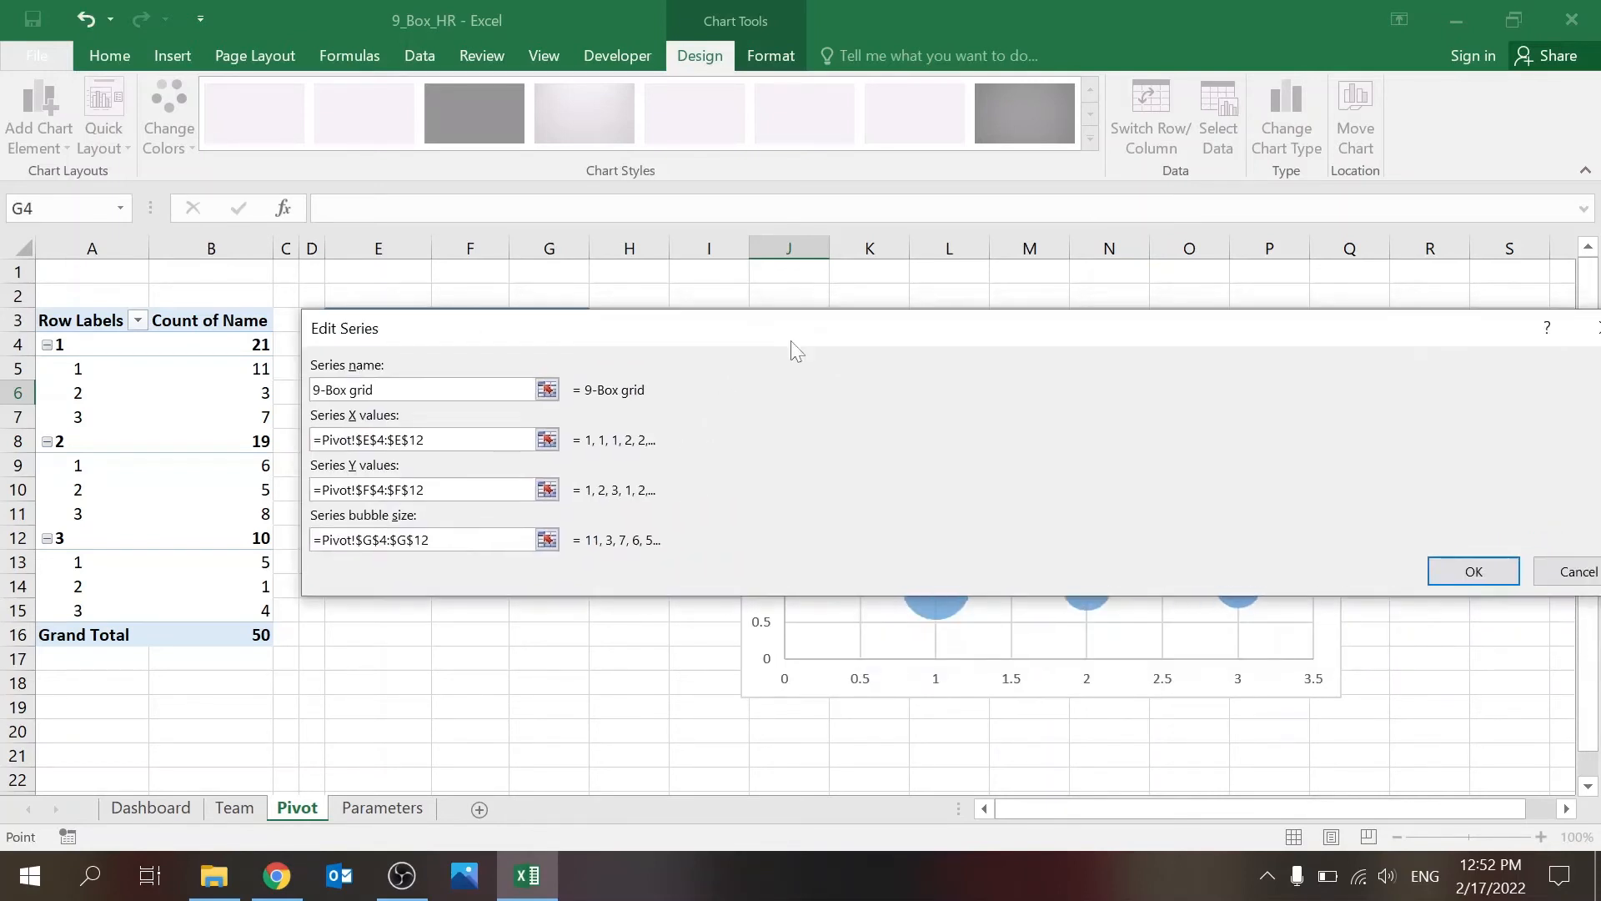
{"action": "left_click", "coordinate": [1445, 573]}
{"action": "left_click", "coordinate": [1233, 670]}
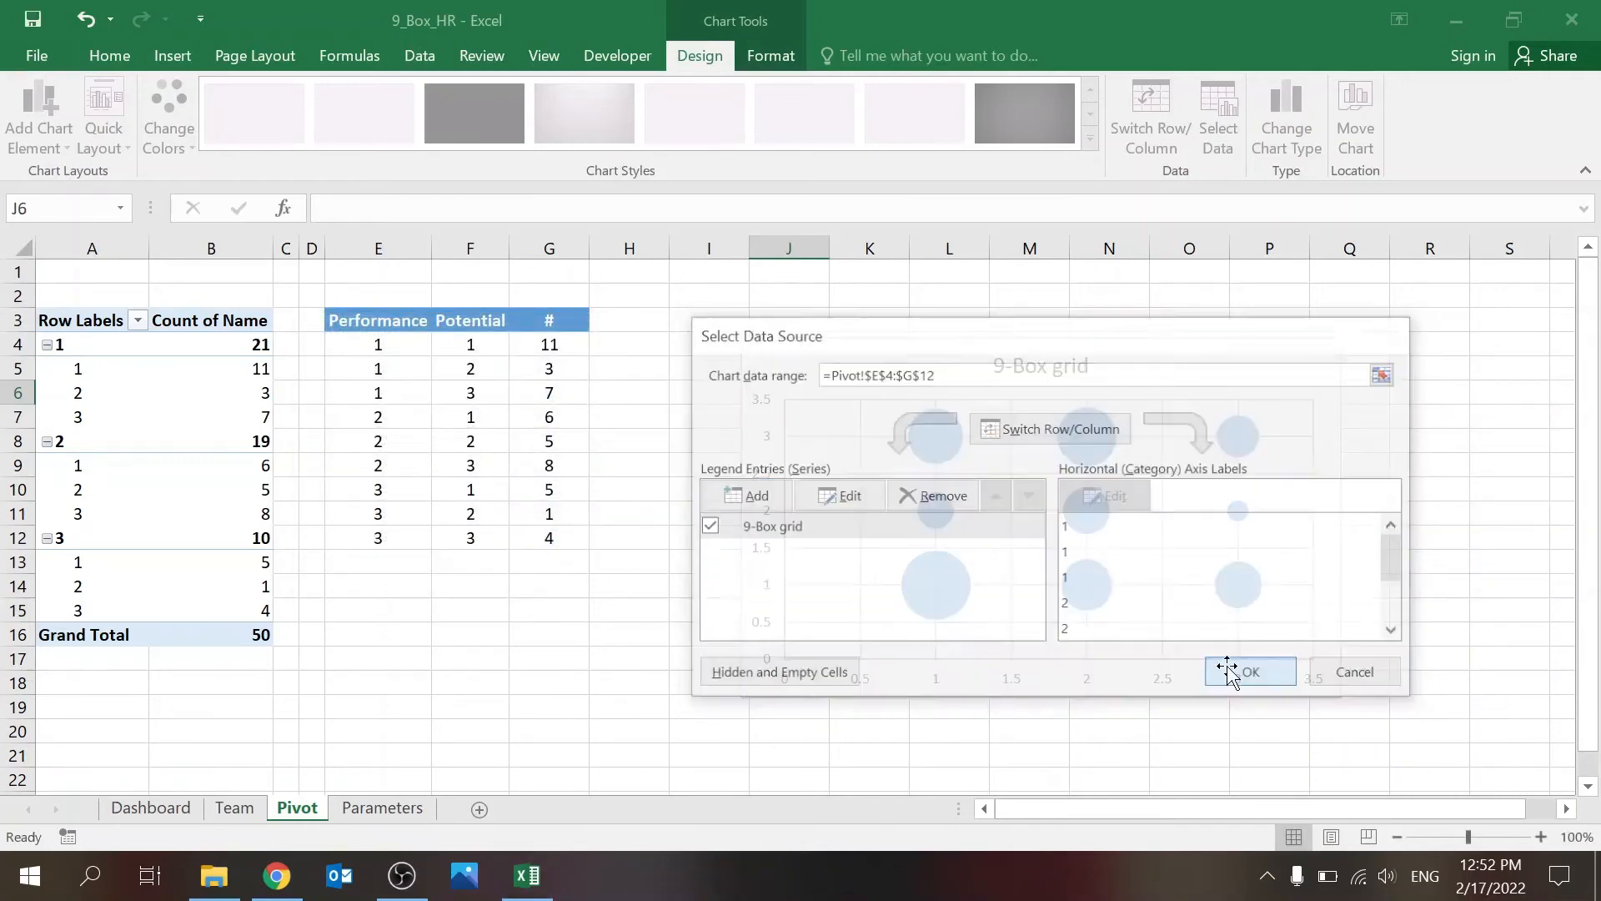
{"action": "left_click_drag", "start_coordinate": [1227, 362], "coordinate": [1134, 328]}
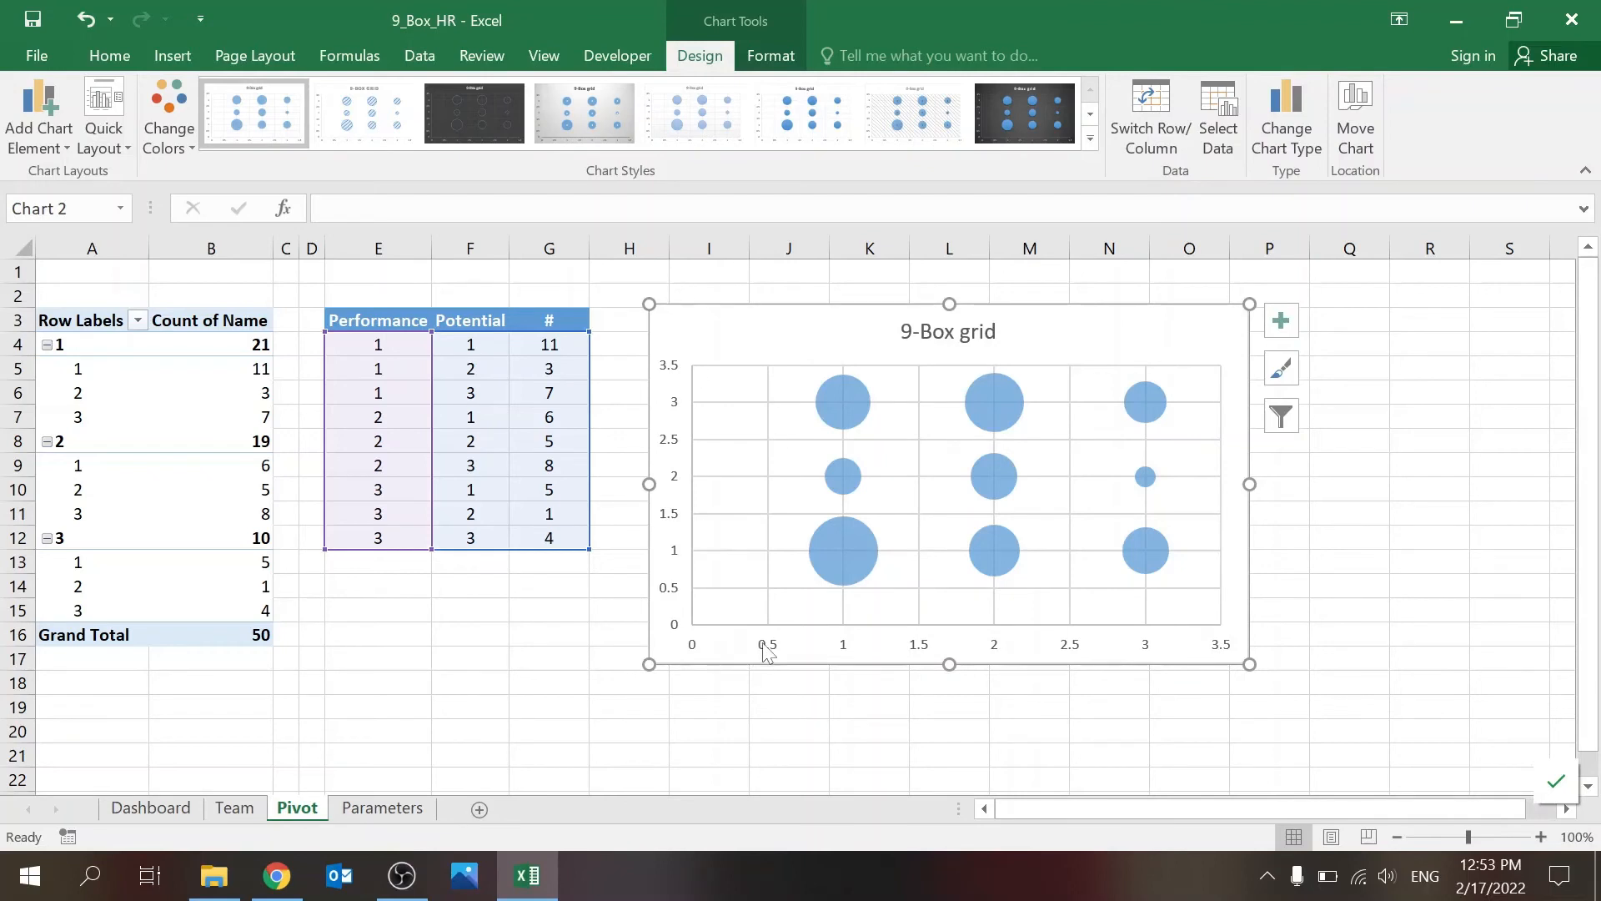
Step: Set the chart's horizontal axis maximum to 4 and its major unit to 1
{"action": "right_click", "coordinate": [844, 645]}
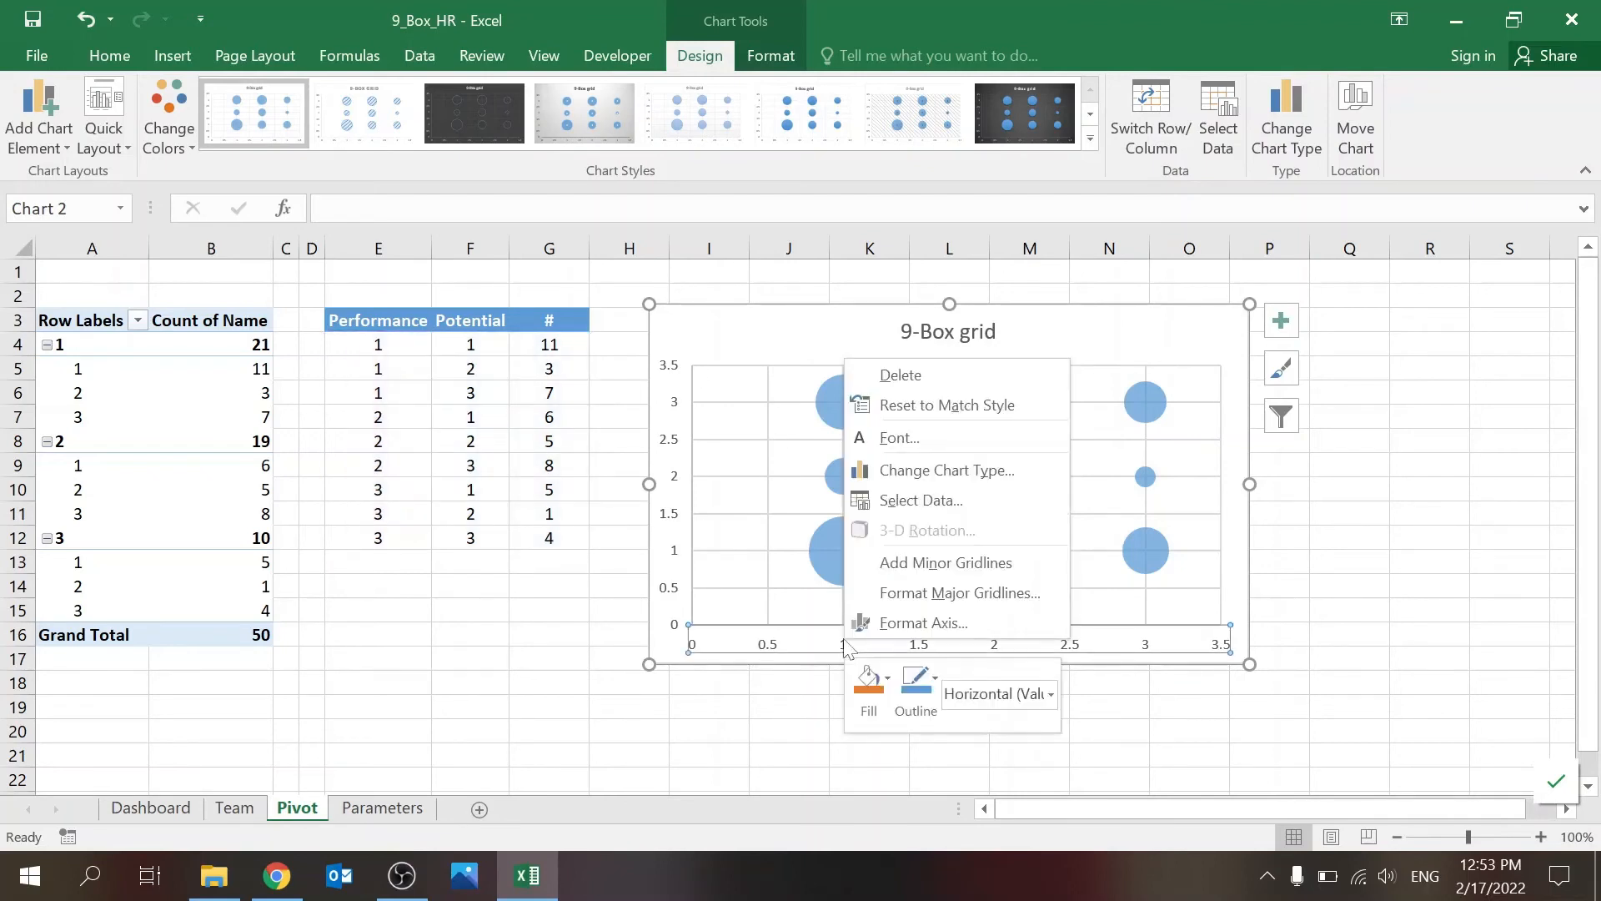
{"action": "left_click", "coordinate": [891, 624]}
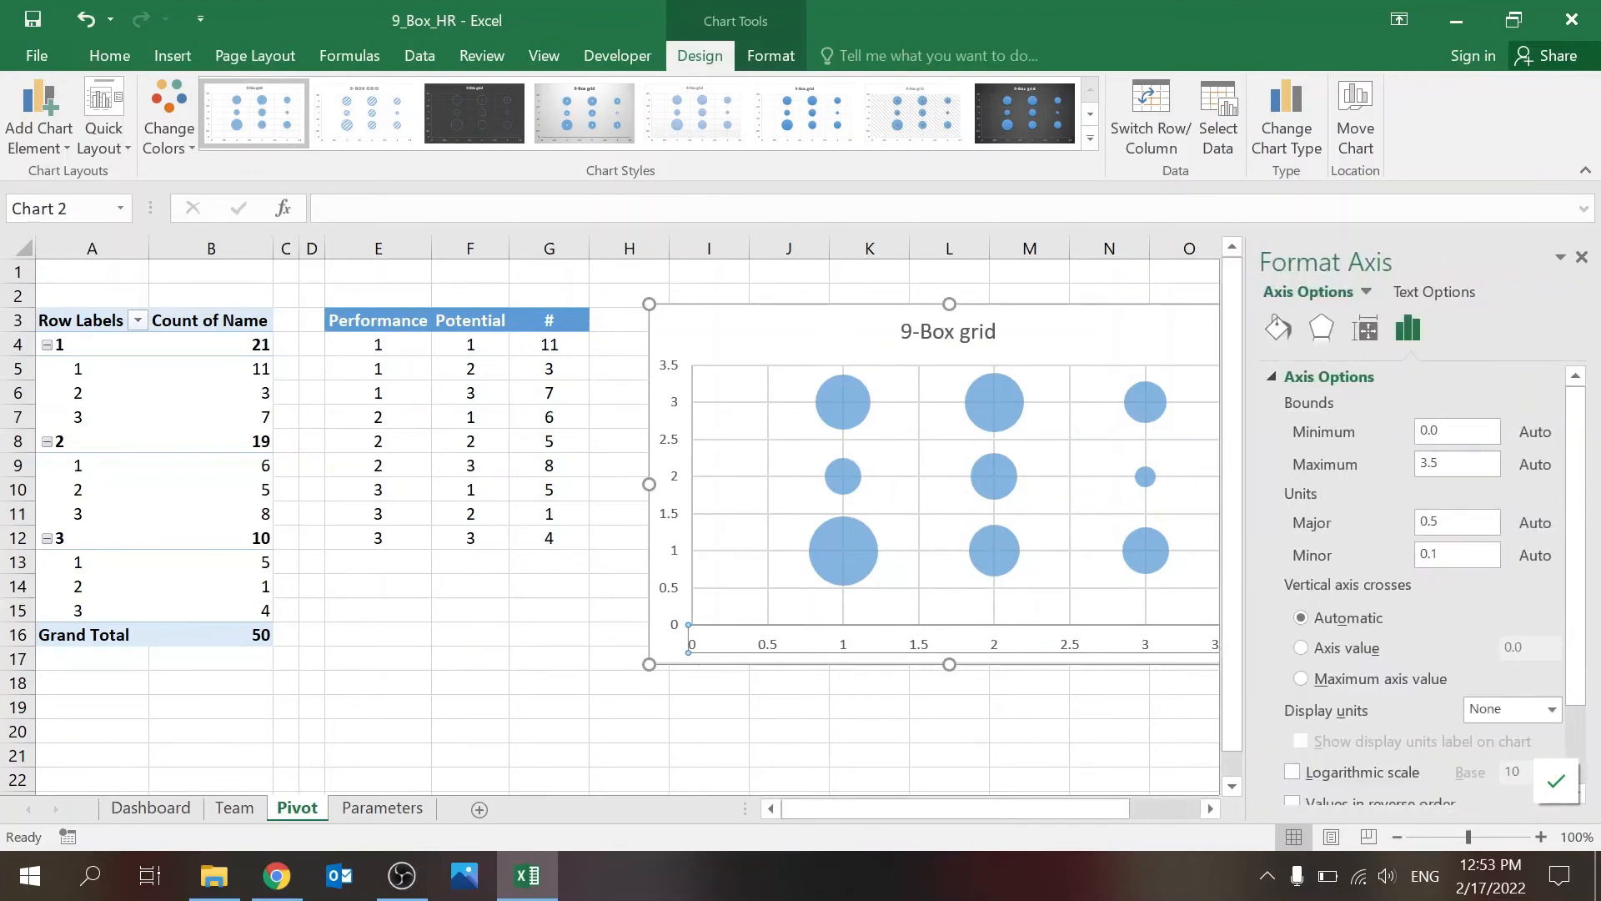
{"action": "double_click", "coordinate": [1430, 464]}
{"action": "type", "text": "4"}
{"action": "key", "text": "Tab"}
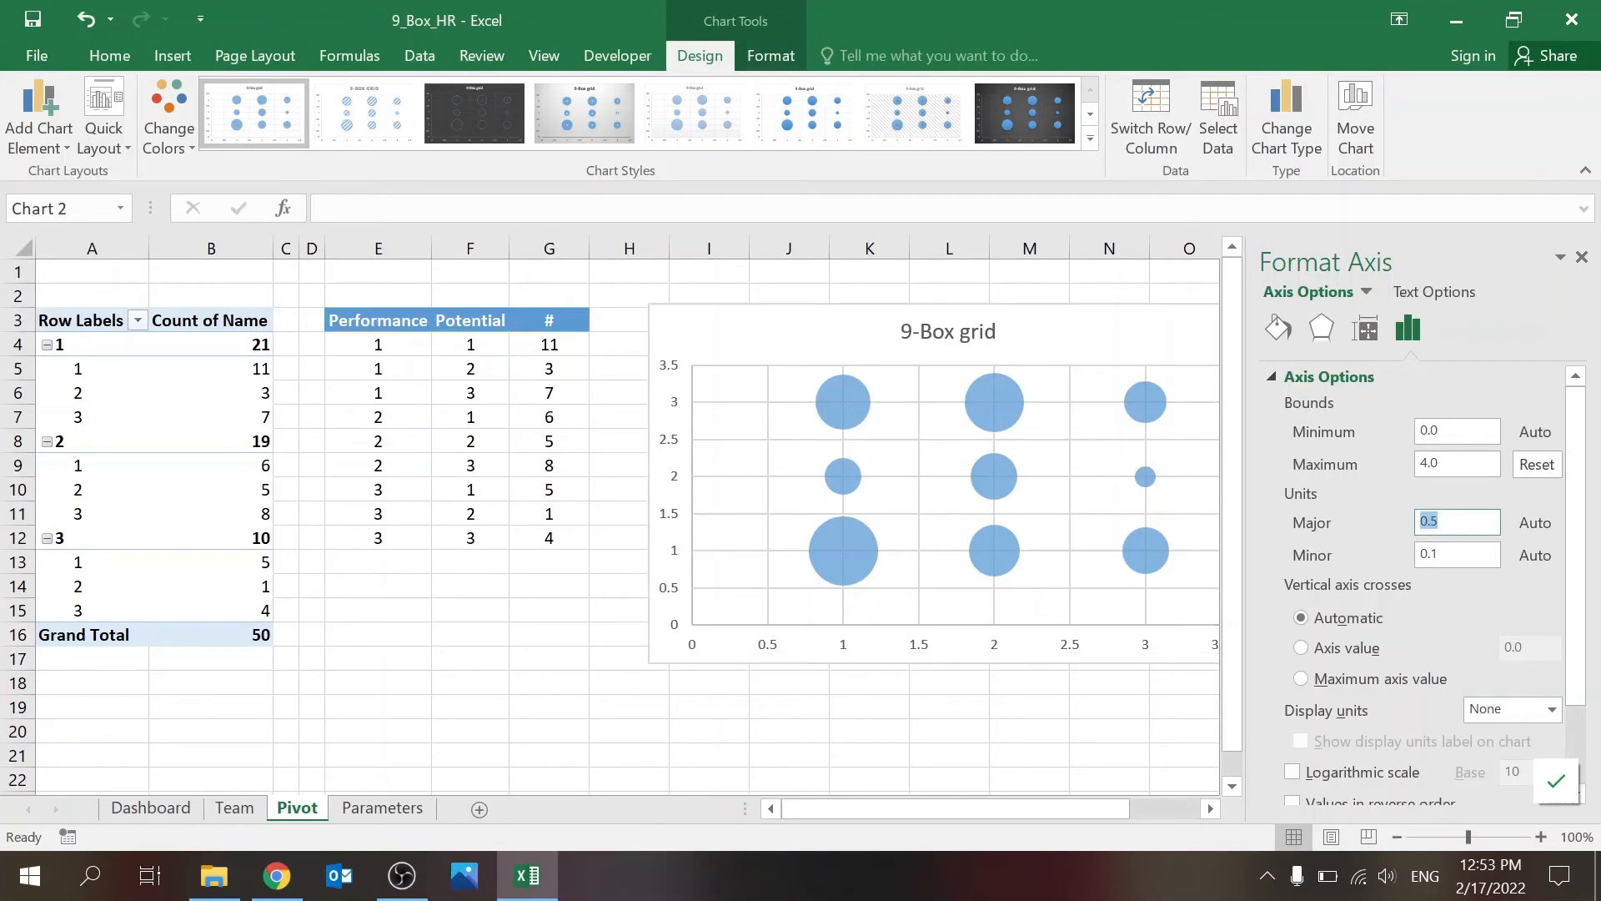
{"action": "type", "text": "1"}
{"action": "key", "text": "Return"}
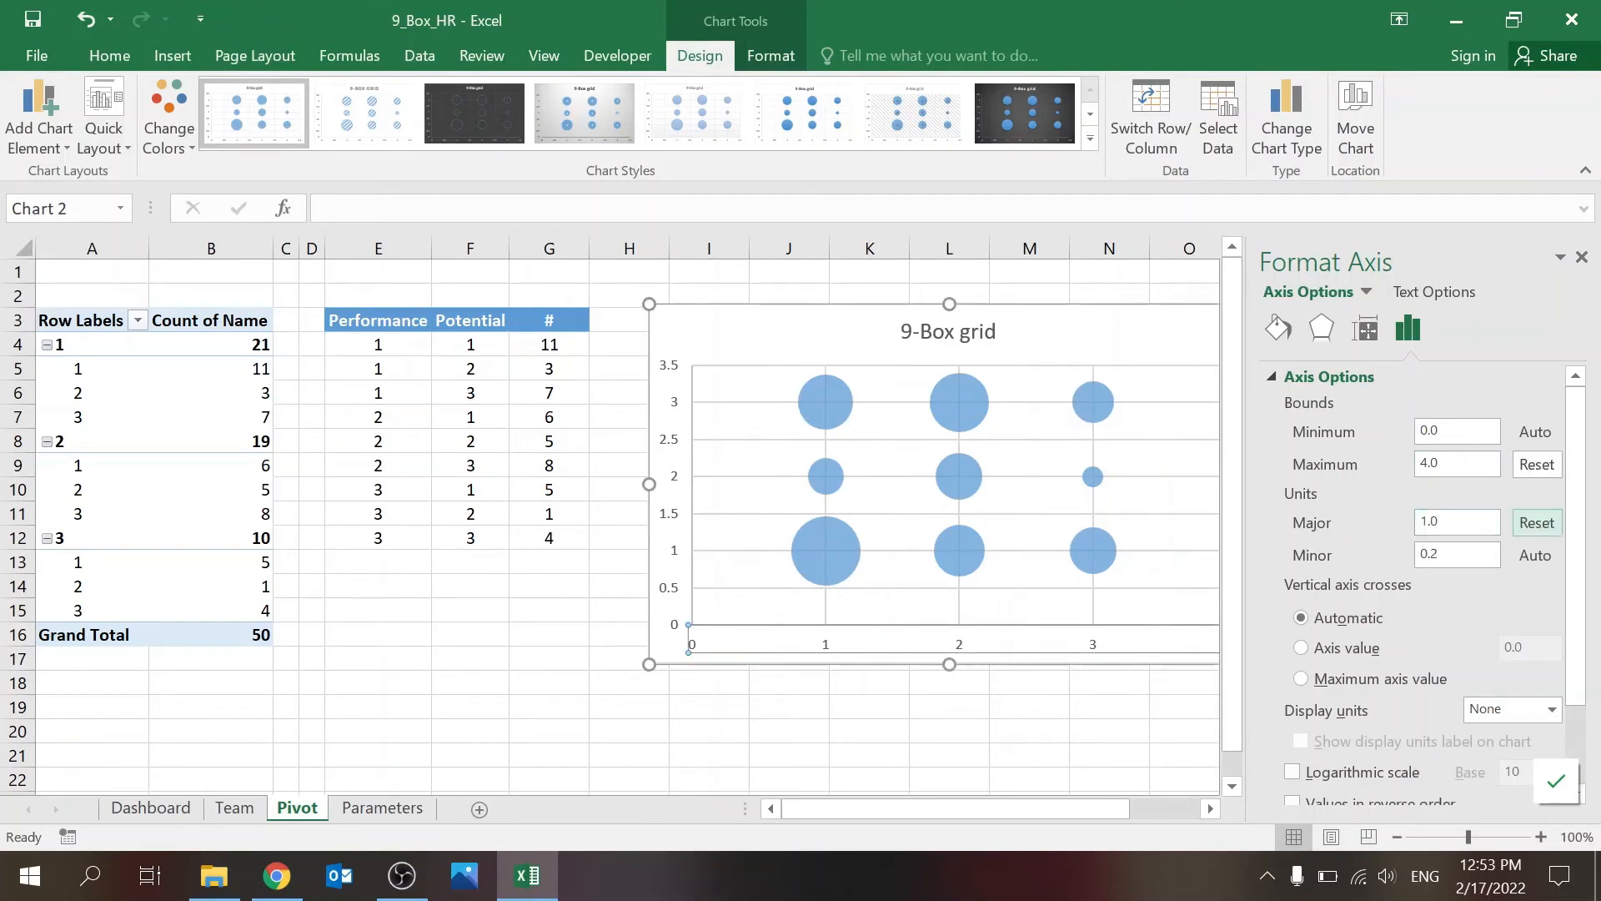
{"action": "left_click", "coordinate": [1118, 682]}
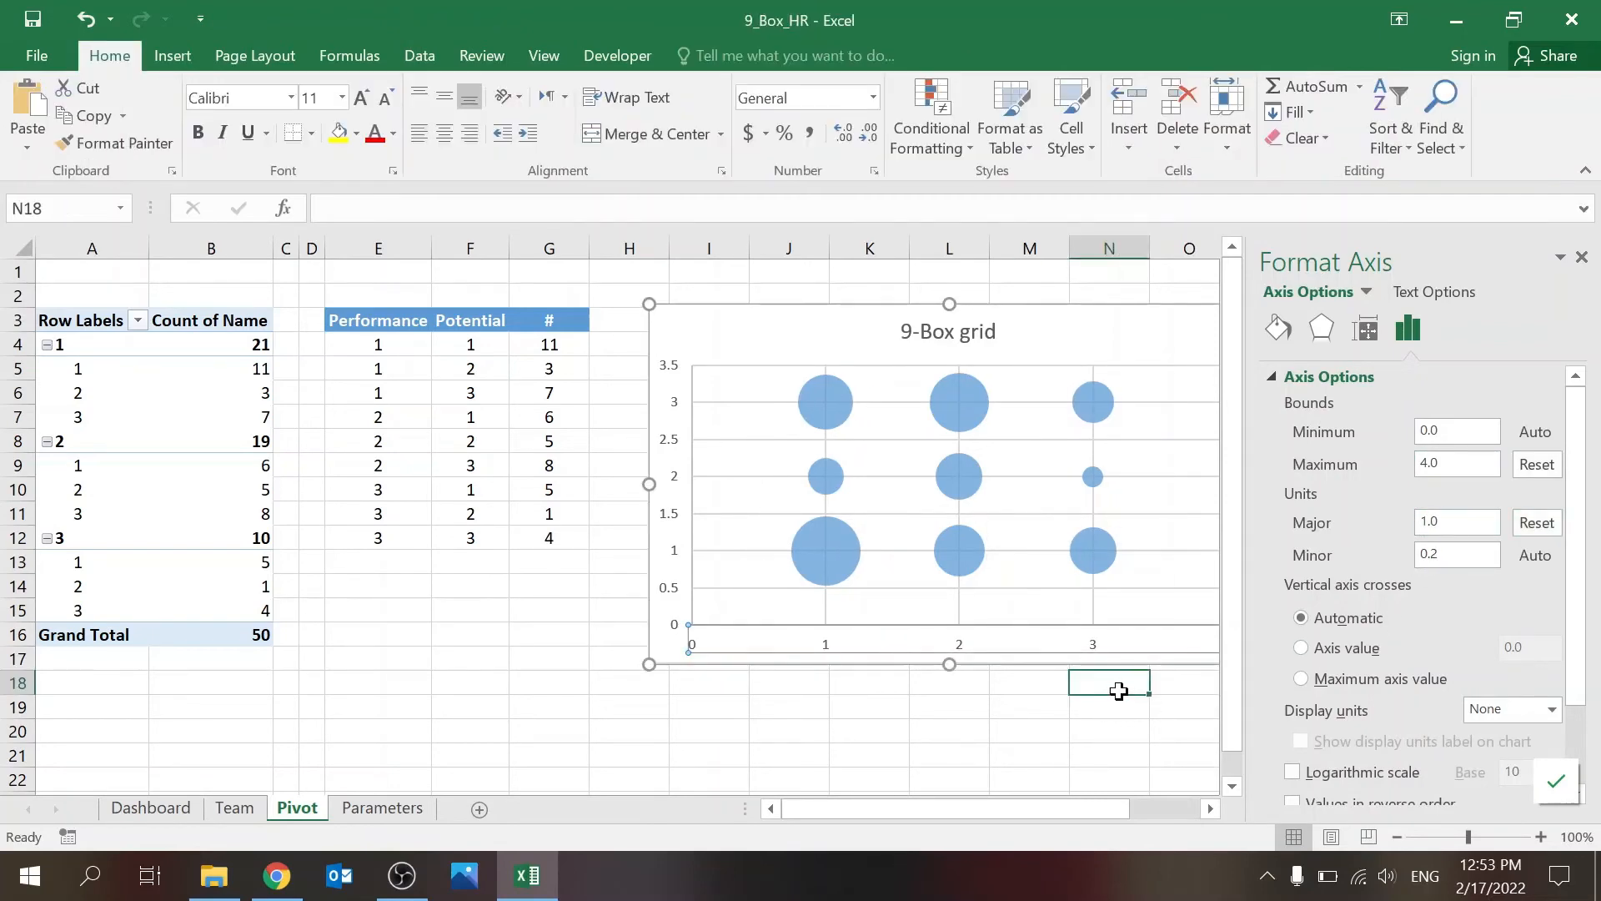
{"action": "left_click", "coordinate": [1583, 258]}
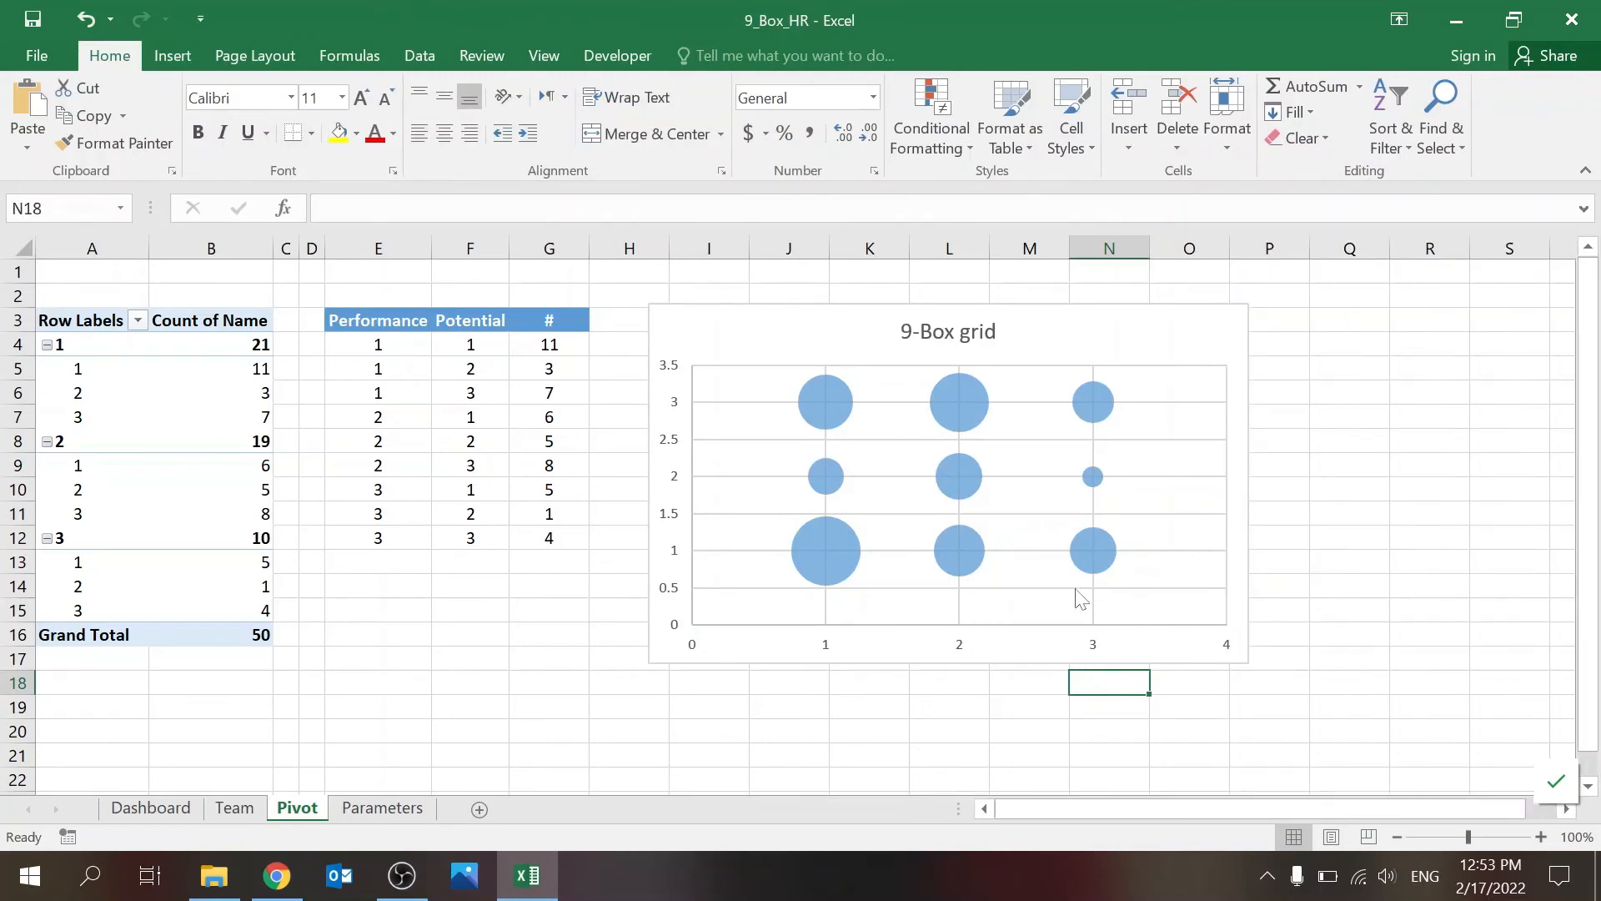
Step: Set the chart's vertical axis maximum to 4 and its major unit to 1
{"action": "right_click", "coordinate": [674, 448]}
{"action": "left_click", "coordinate": [744, 695]}
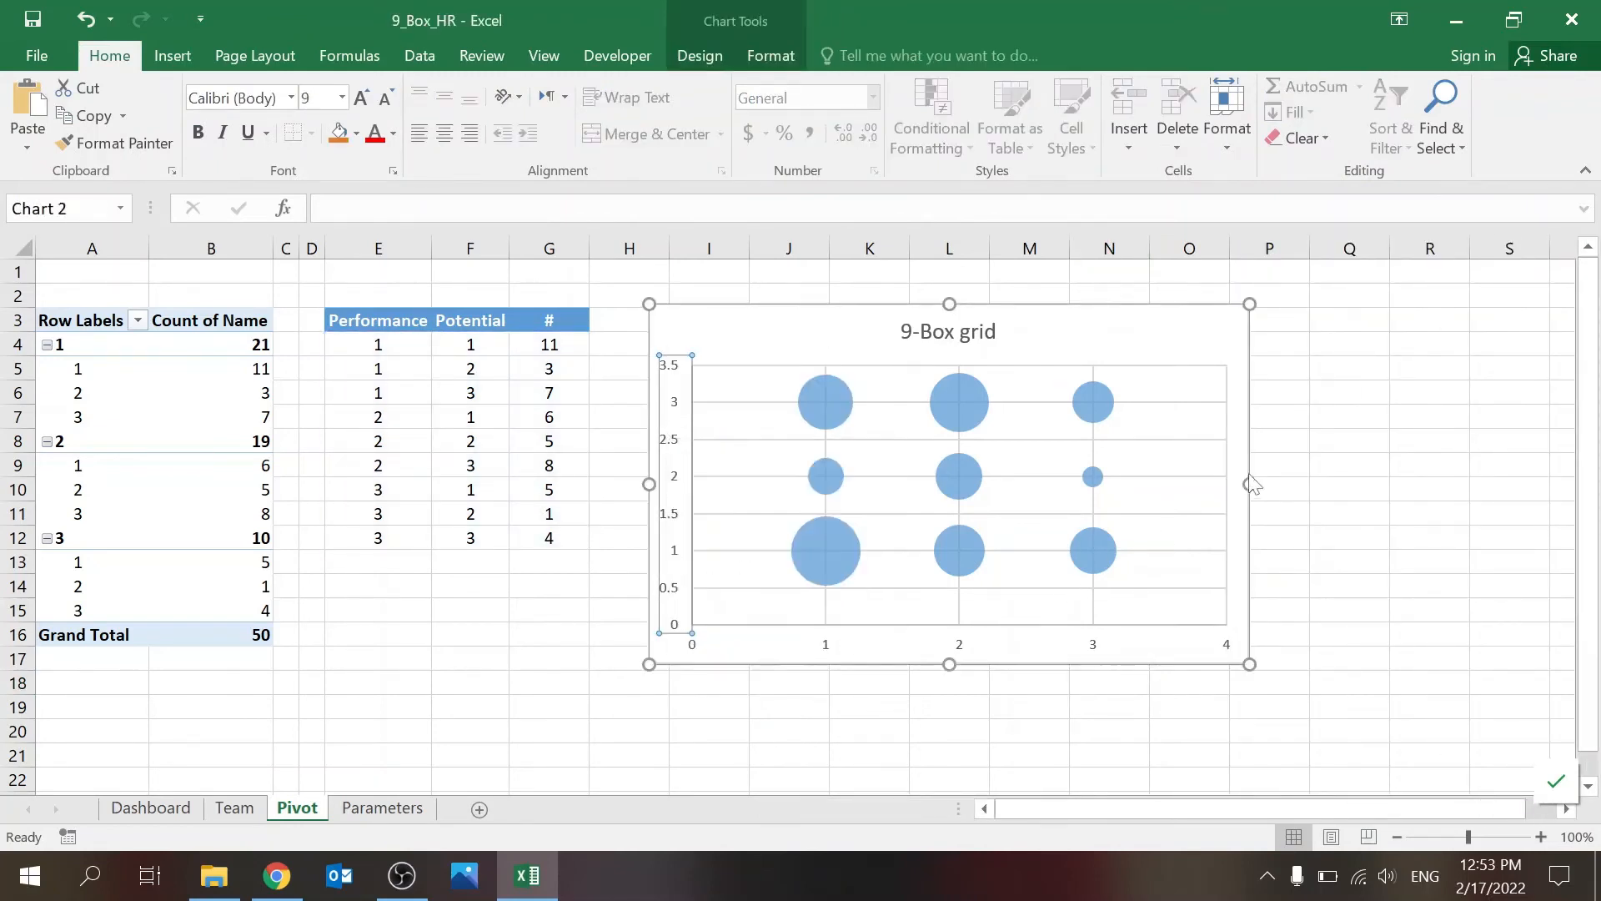
{"action": "left_click_drag", "start_coordinate": [1453, 464], "coordinate": [1376, 451]}
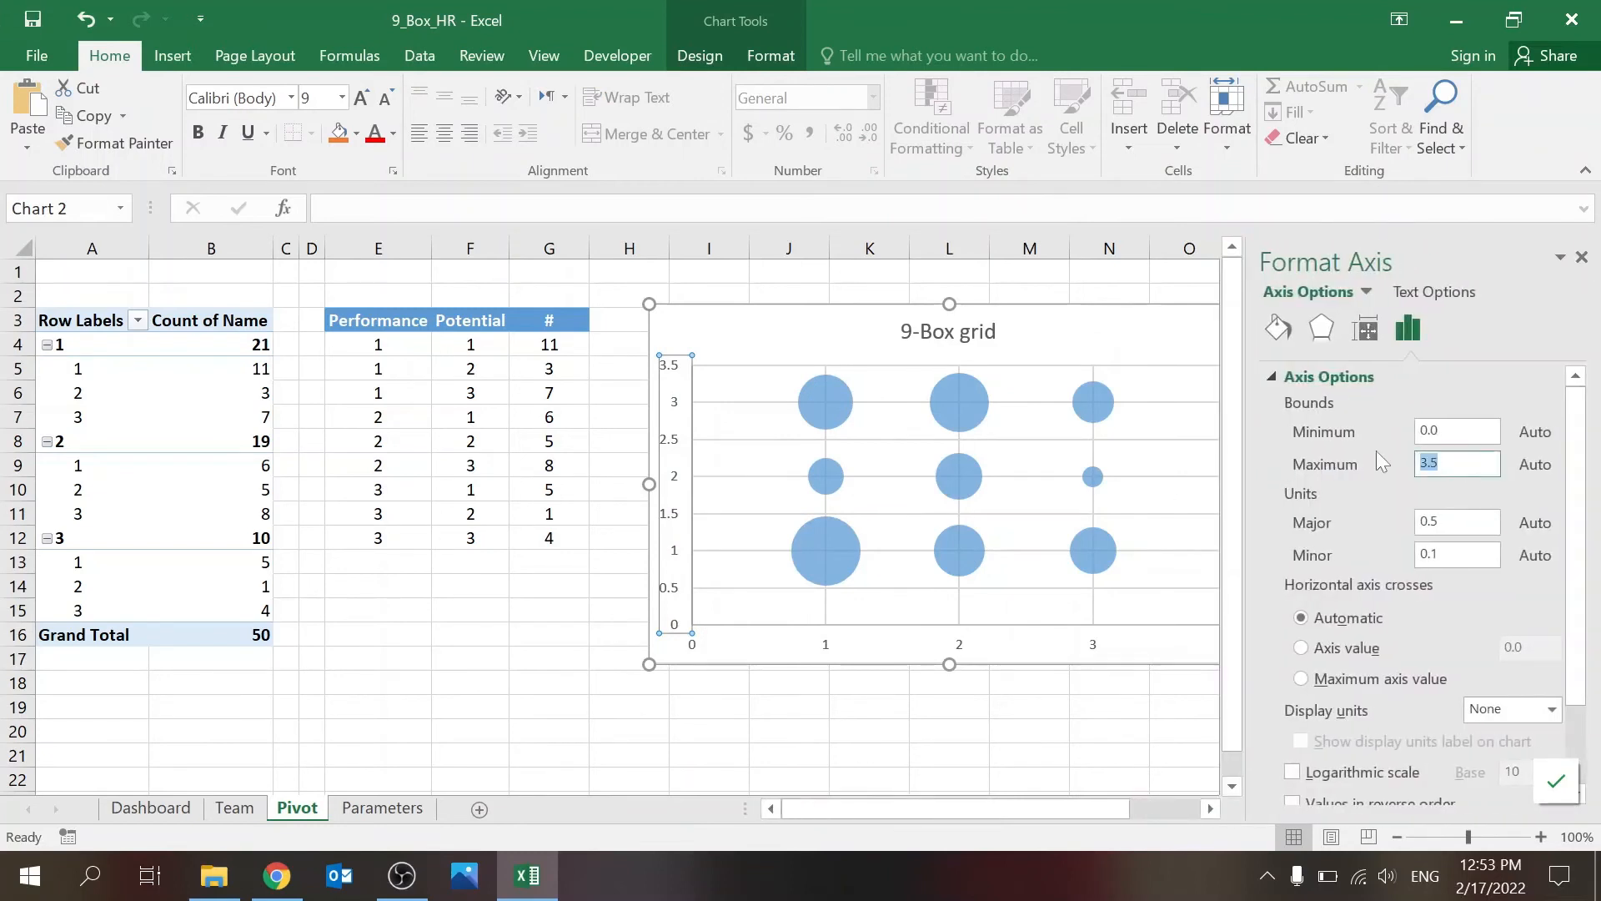
{"action": "type", "text": "4"}
{"action": "key", "text": "Return"}
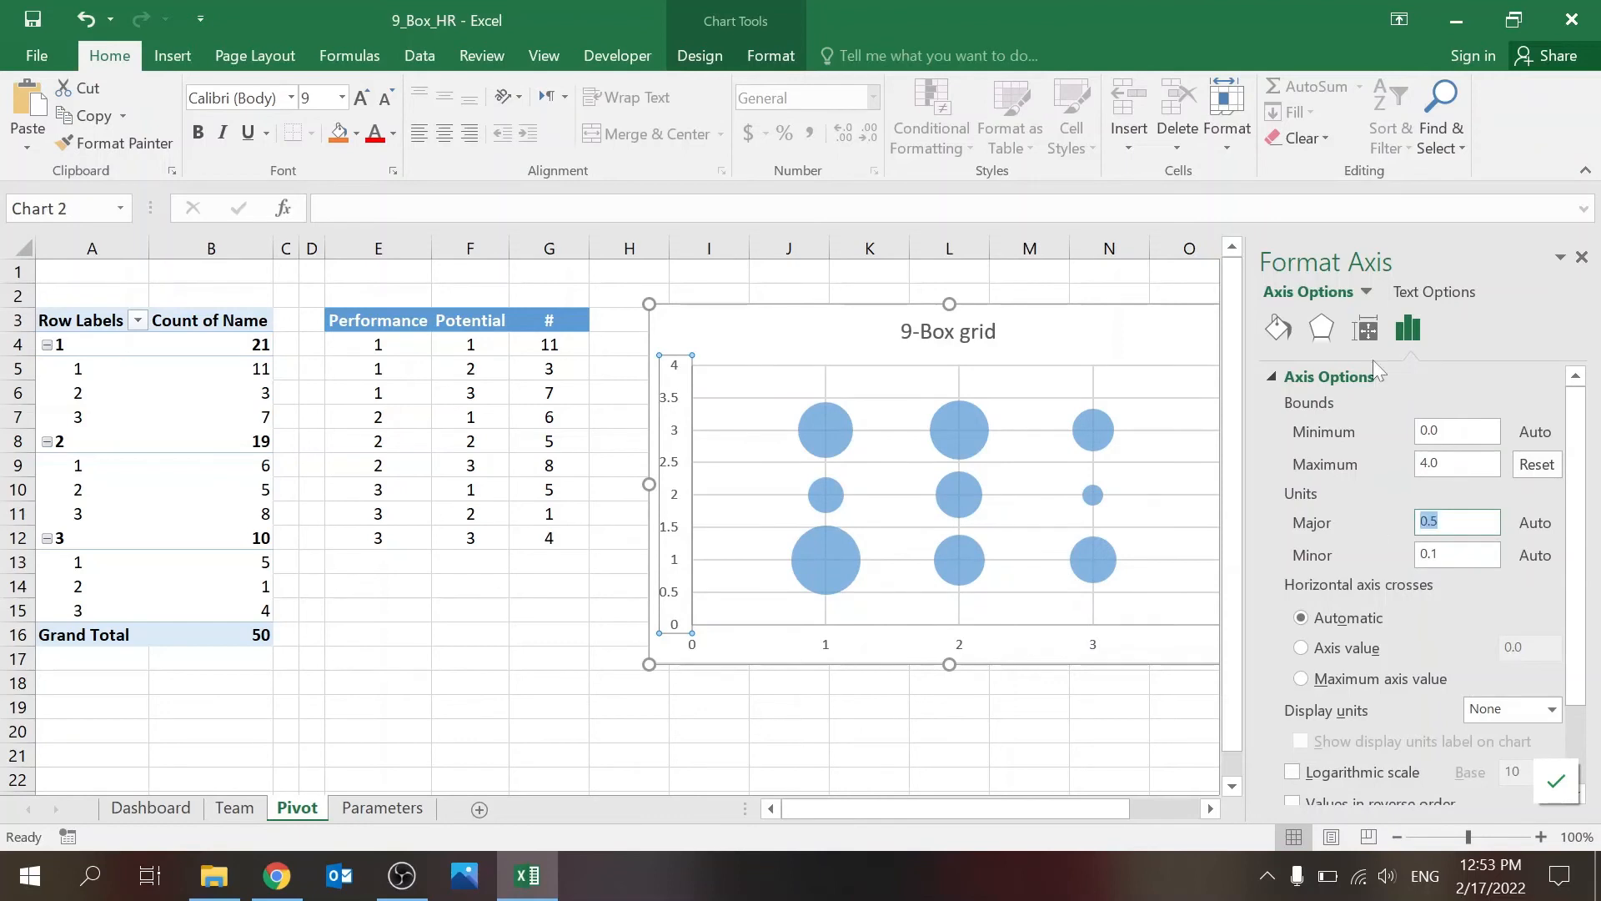
{"action": "type", "text": "1"}
{"action": "left_click", "coordinate": [1113, 707]}
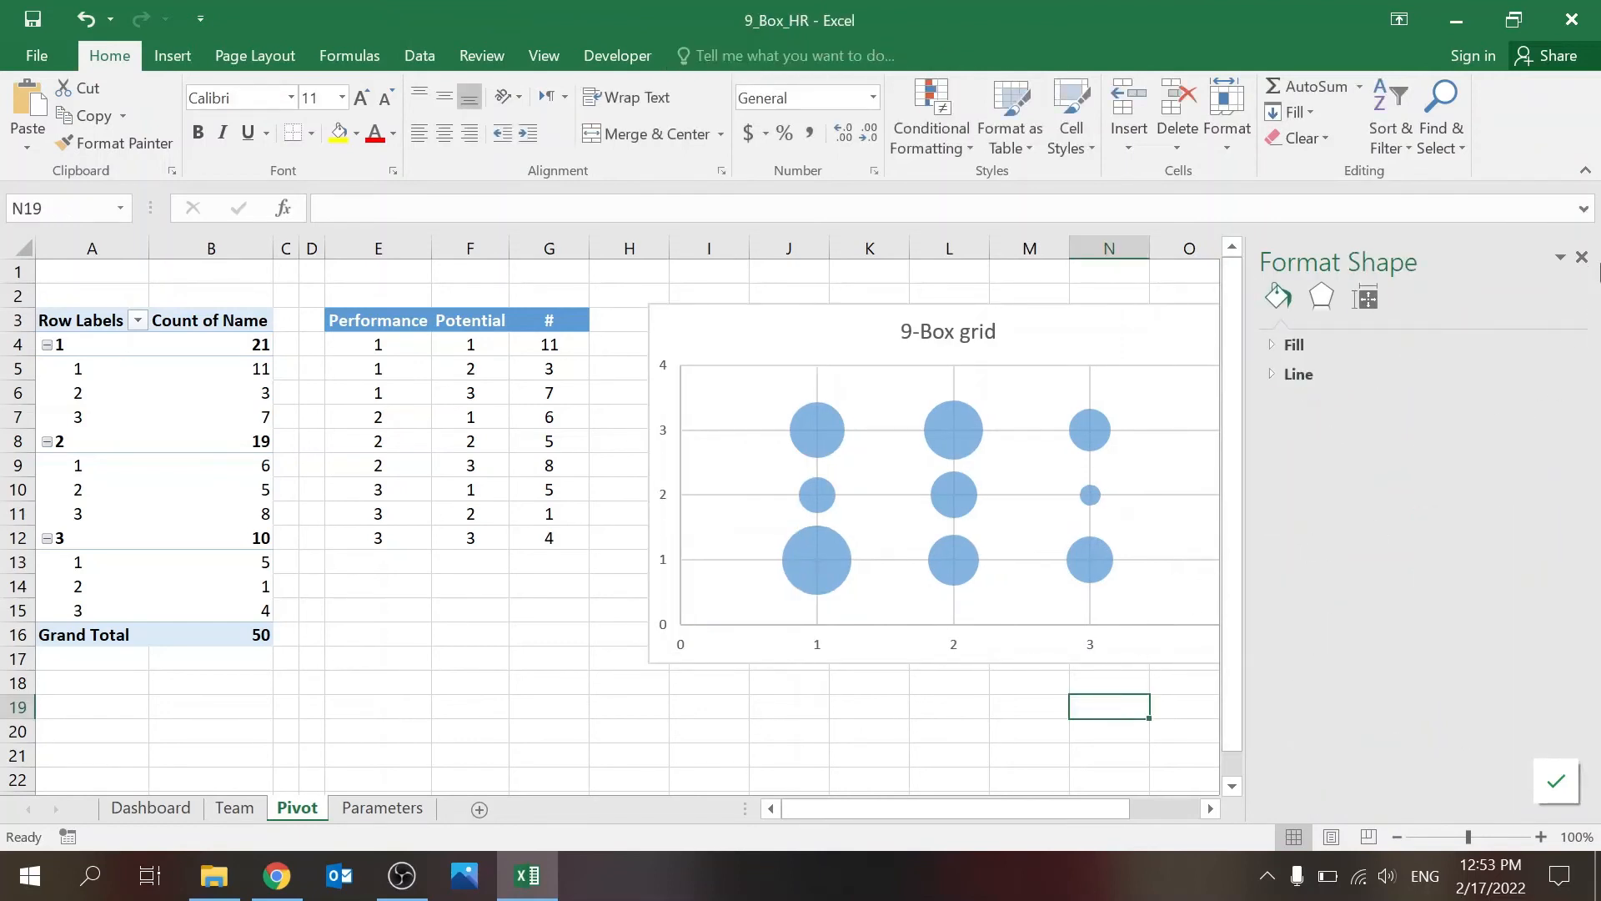
{"action": "left_click", "coordinate": [1581, 258]}
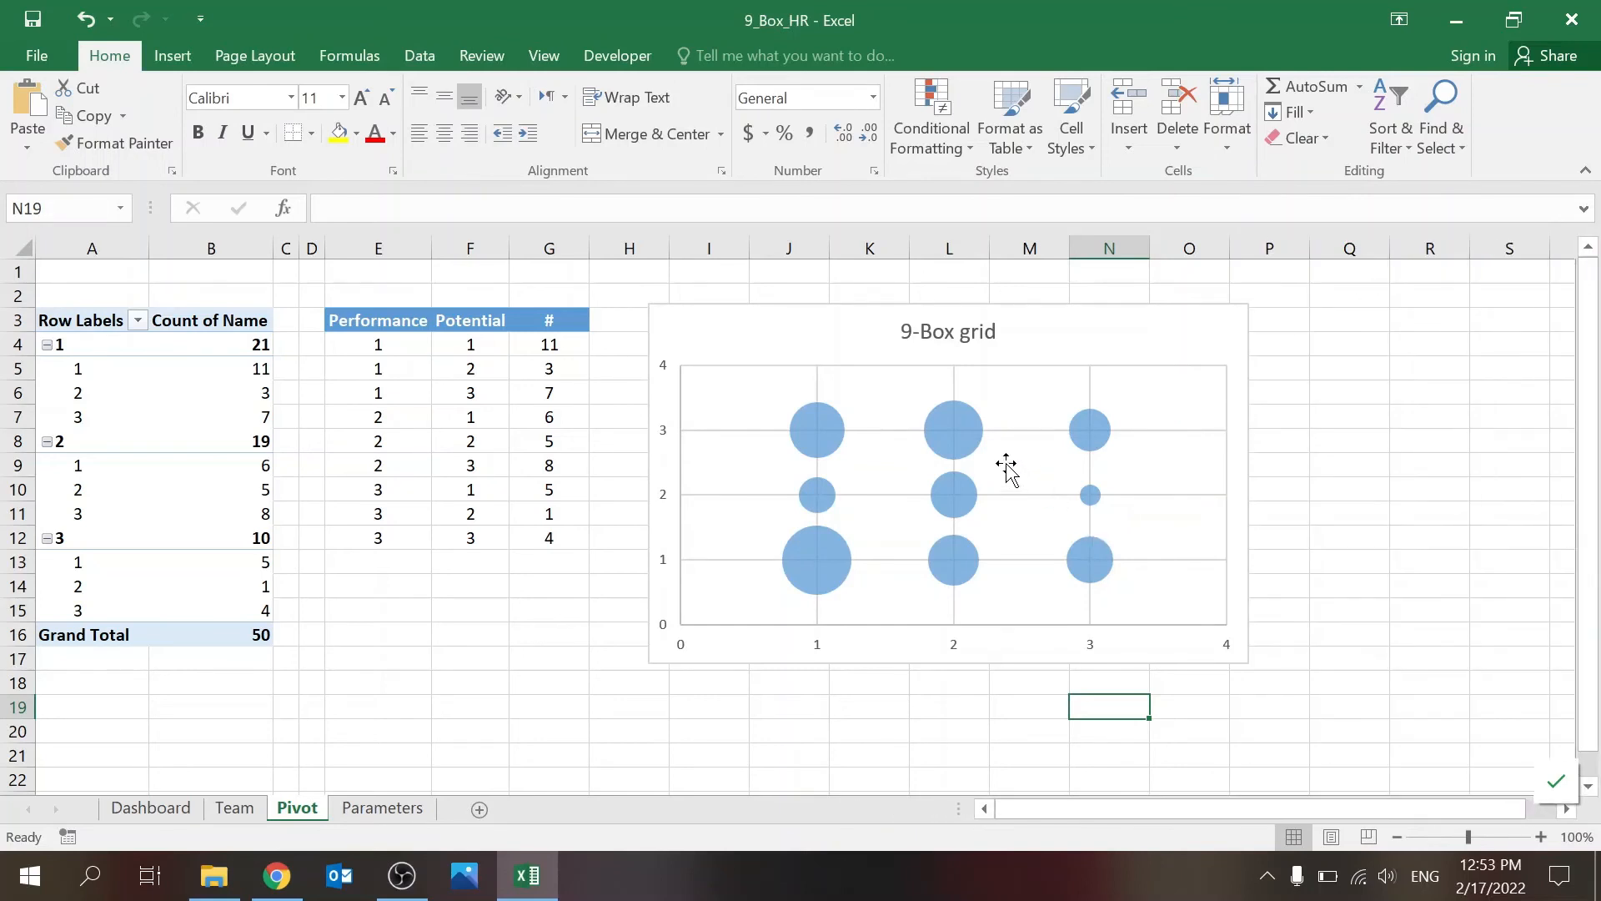
Step: Add data labels to the bubble series that show only the bubble size, positioned at the centre of each bubble
{"action": "left_click", "coordinate": [979, 442]}
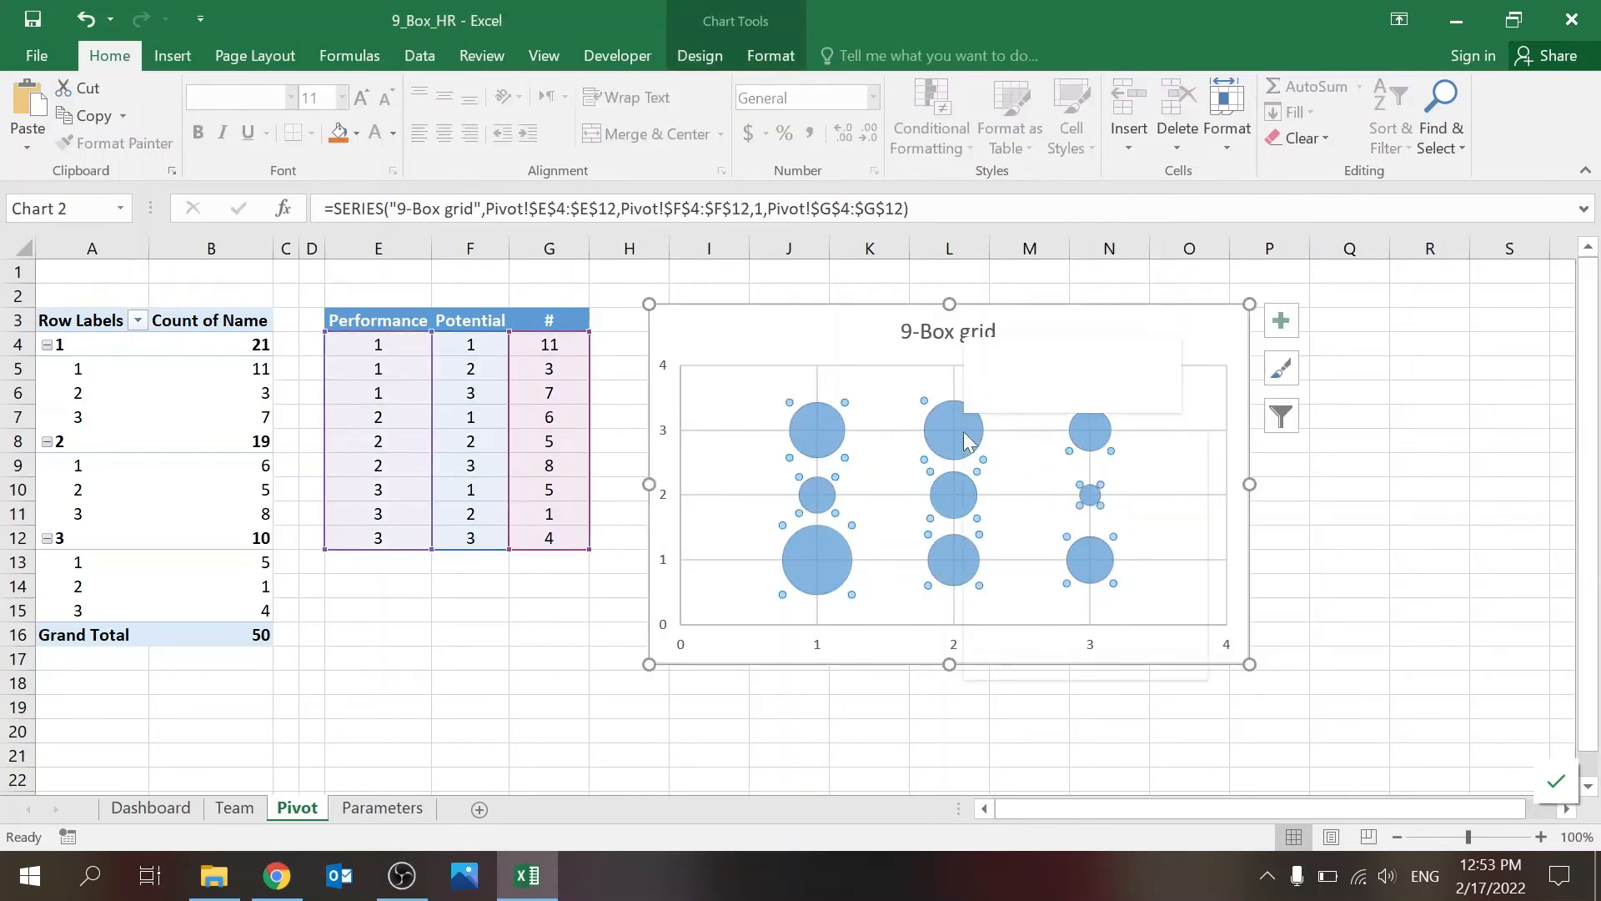
{"action": "right_click", "coordinate": [963, 432]}
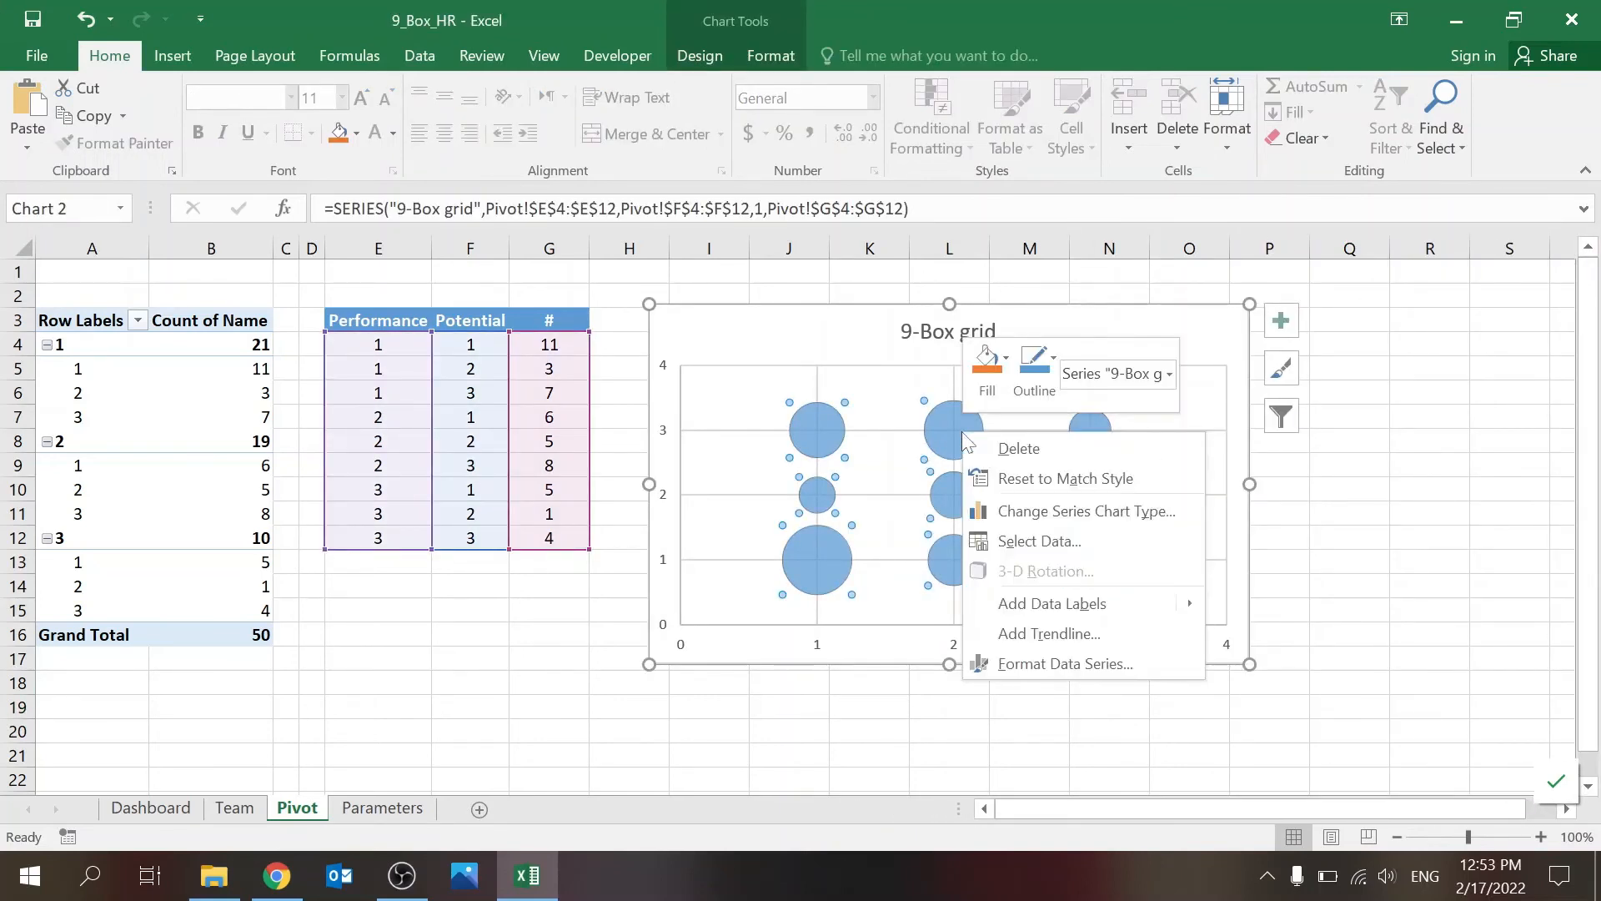
{"action": "left_click", "coordinate": [1054, 608]}
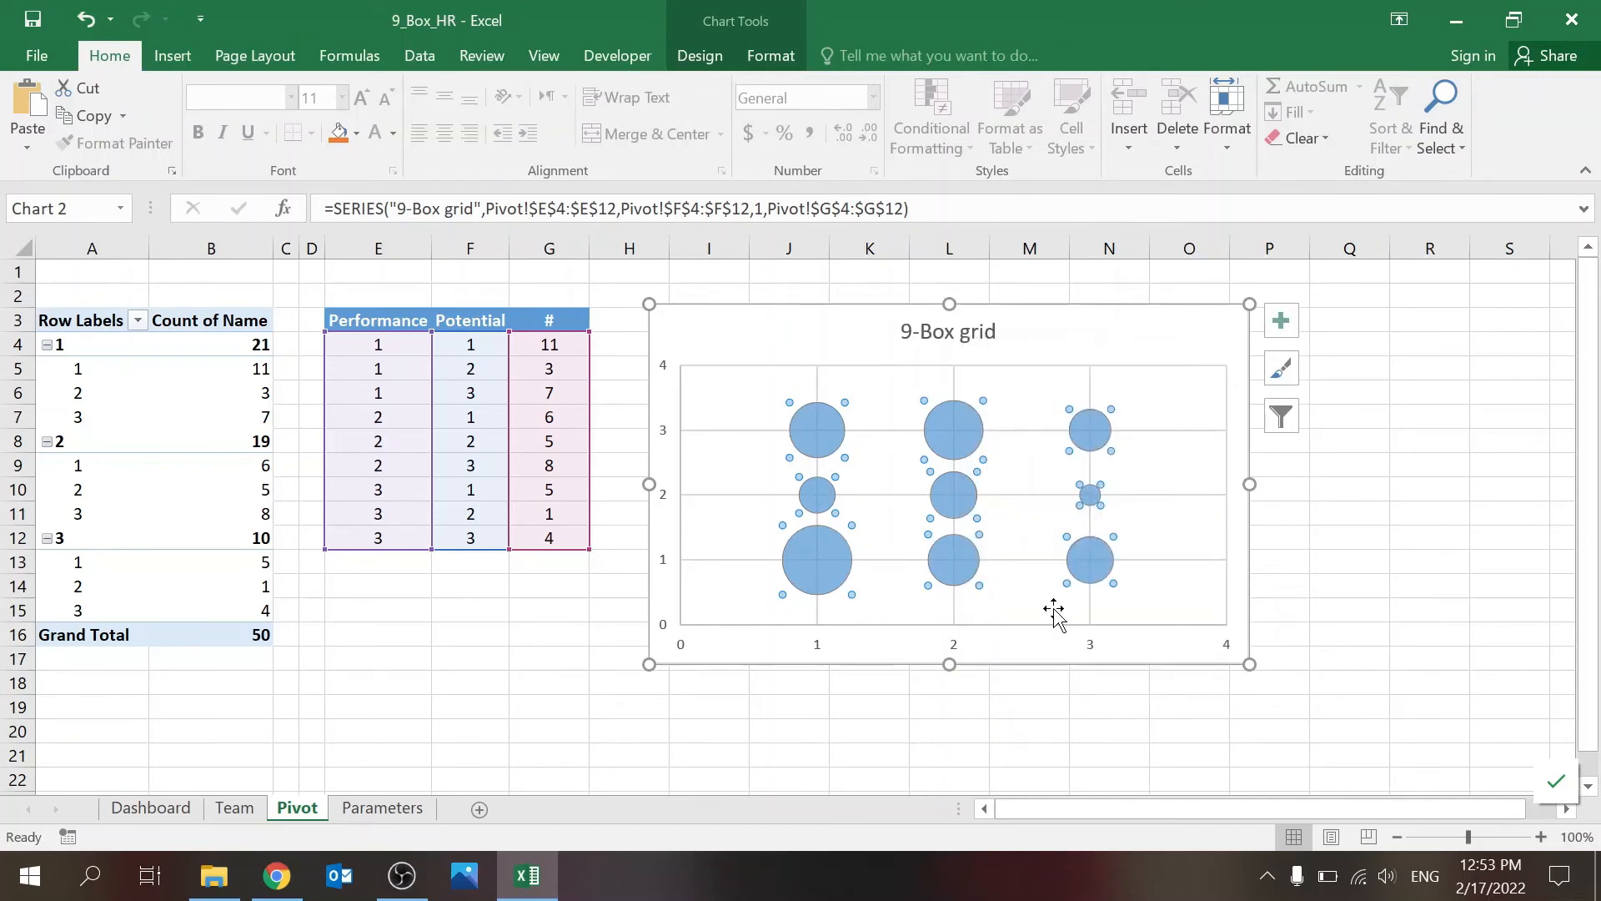
{"action": "right_click", "coordinate": [1001, 432]}
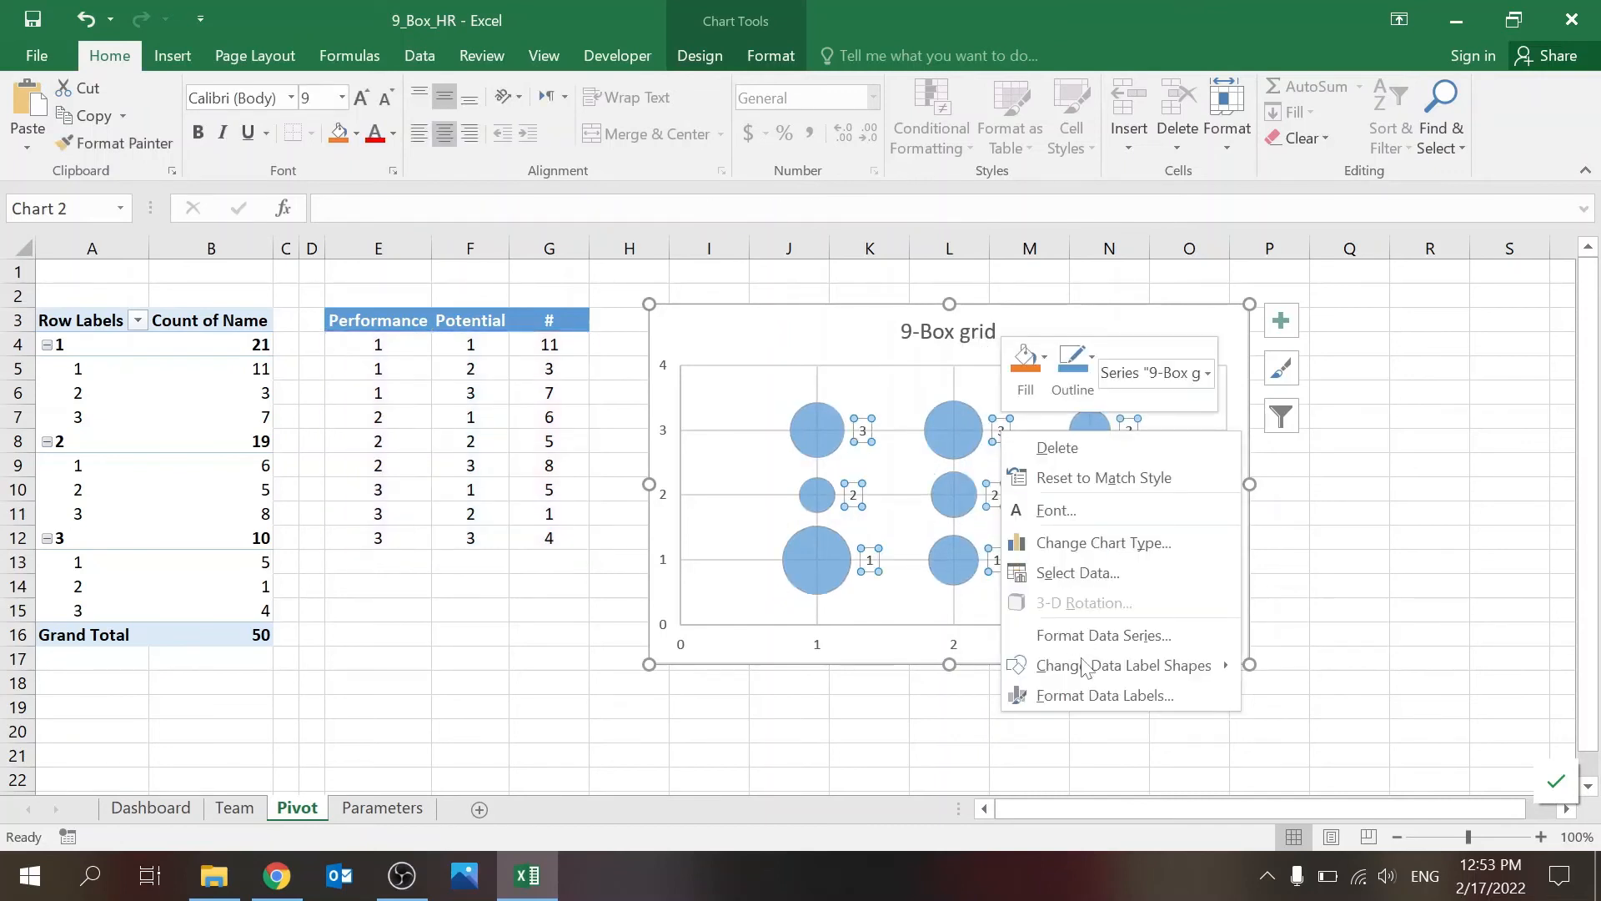
{"action": "left_click", "coordinate": [1075, 695]}
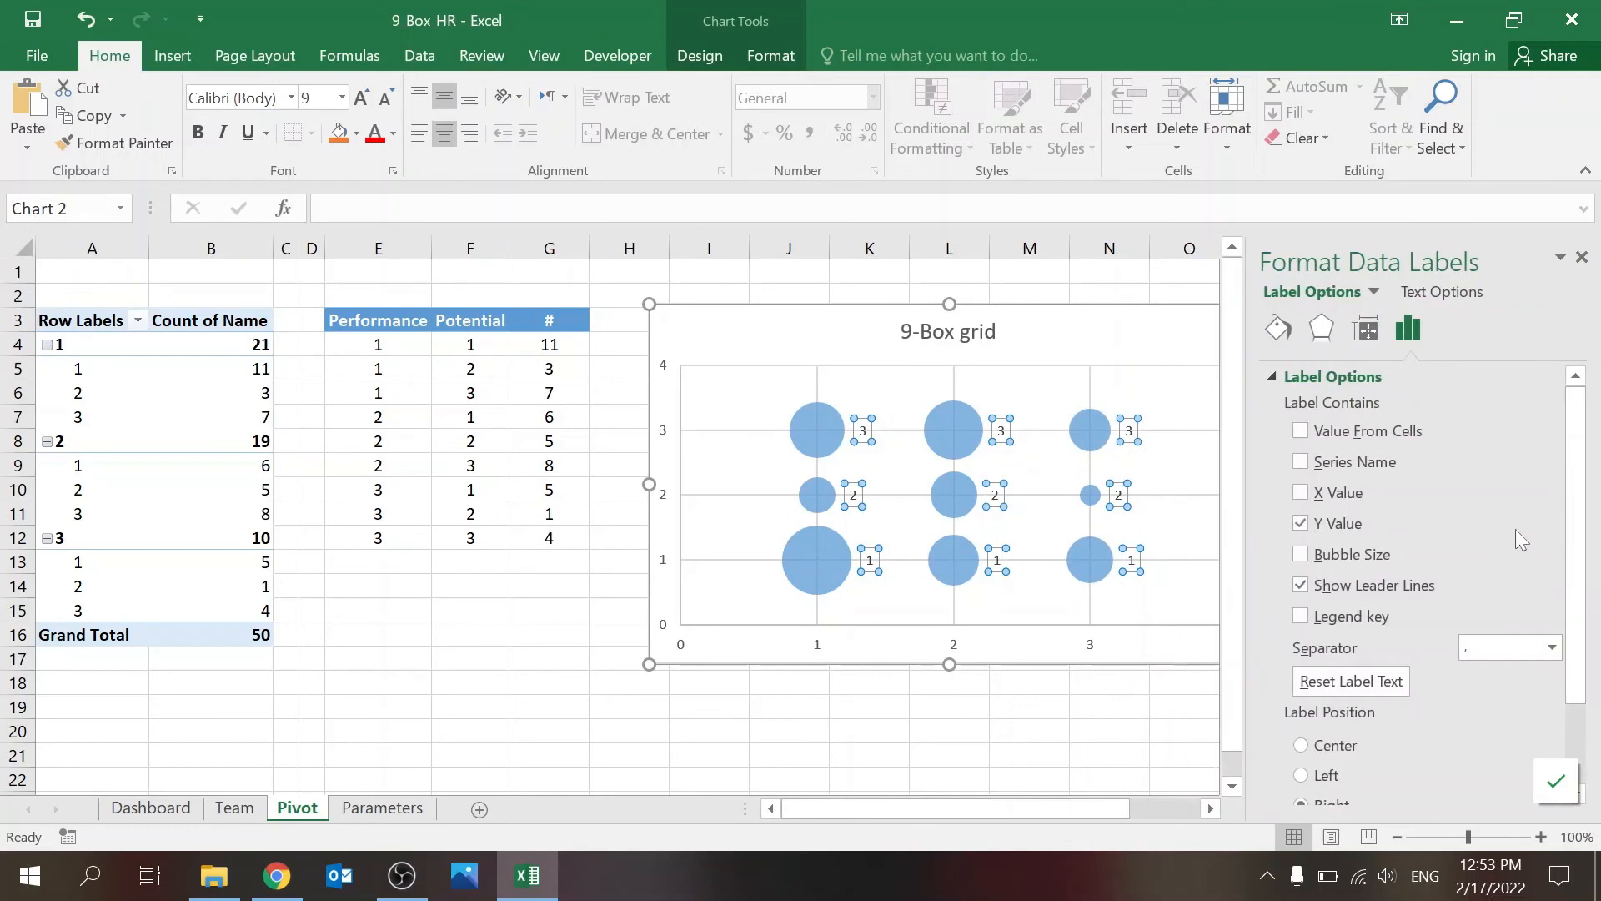
{"action": "left_click", "coordinate": [1303, 554]}
{"action": "left_click", "coordinate": [1302, 745]}
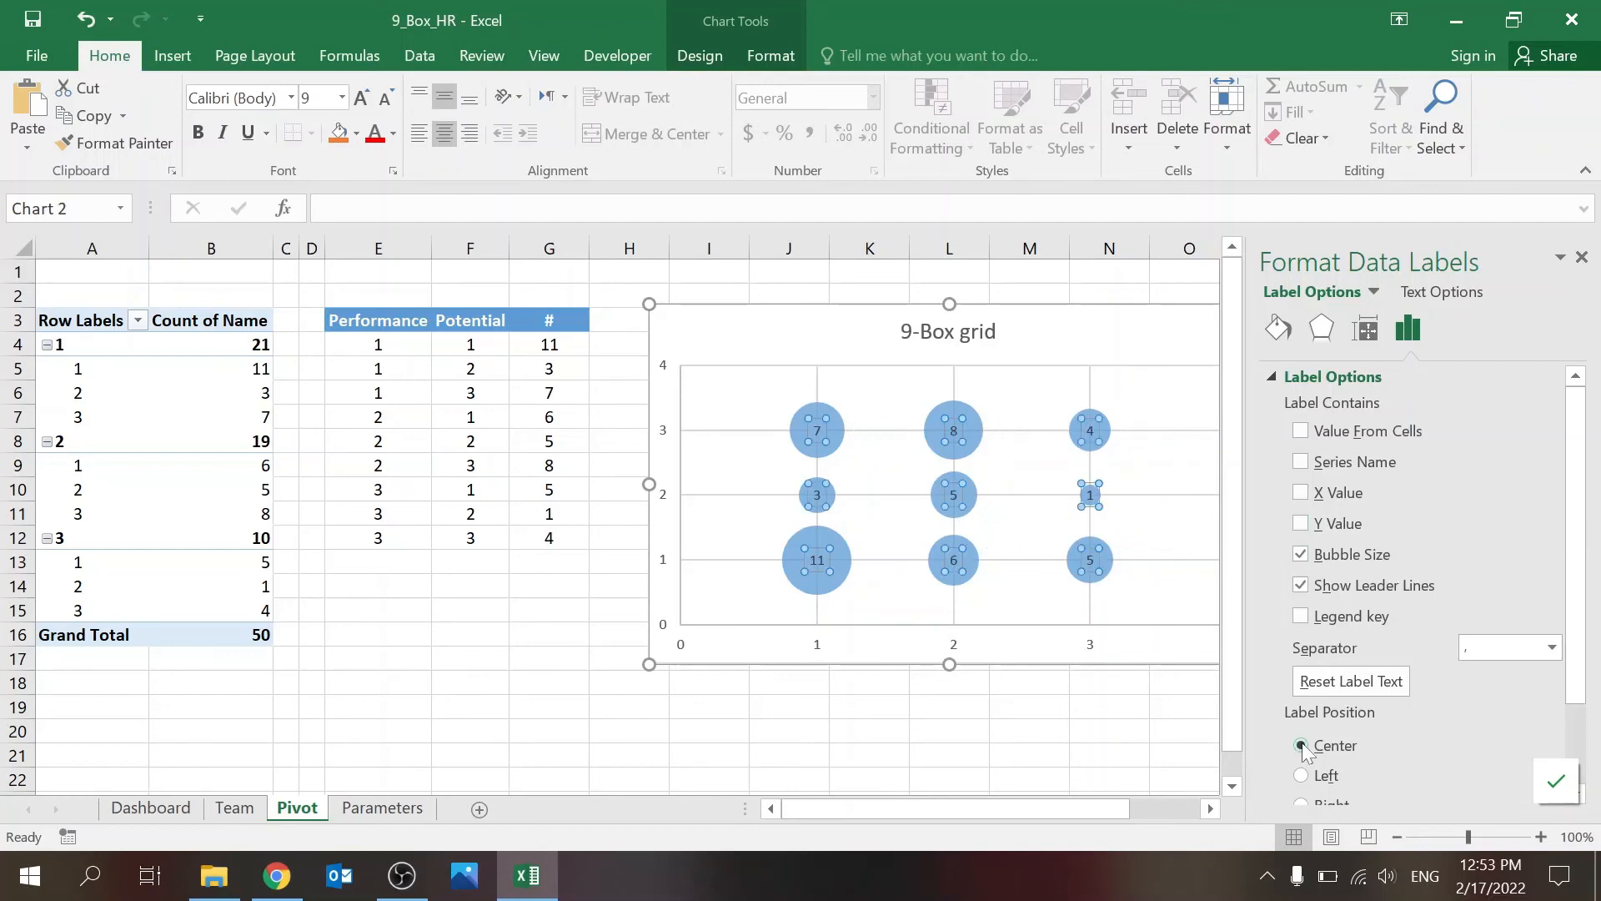
{"action": "left_click", "coordinate": [1582, 257]}
{"action": "left_click", "coordinate": [1191, 740]}
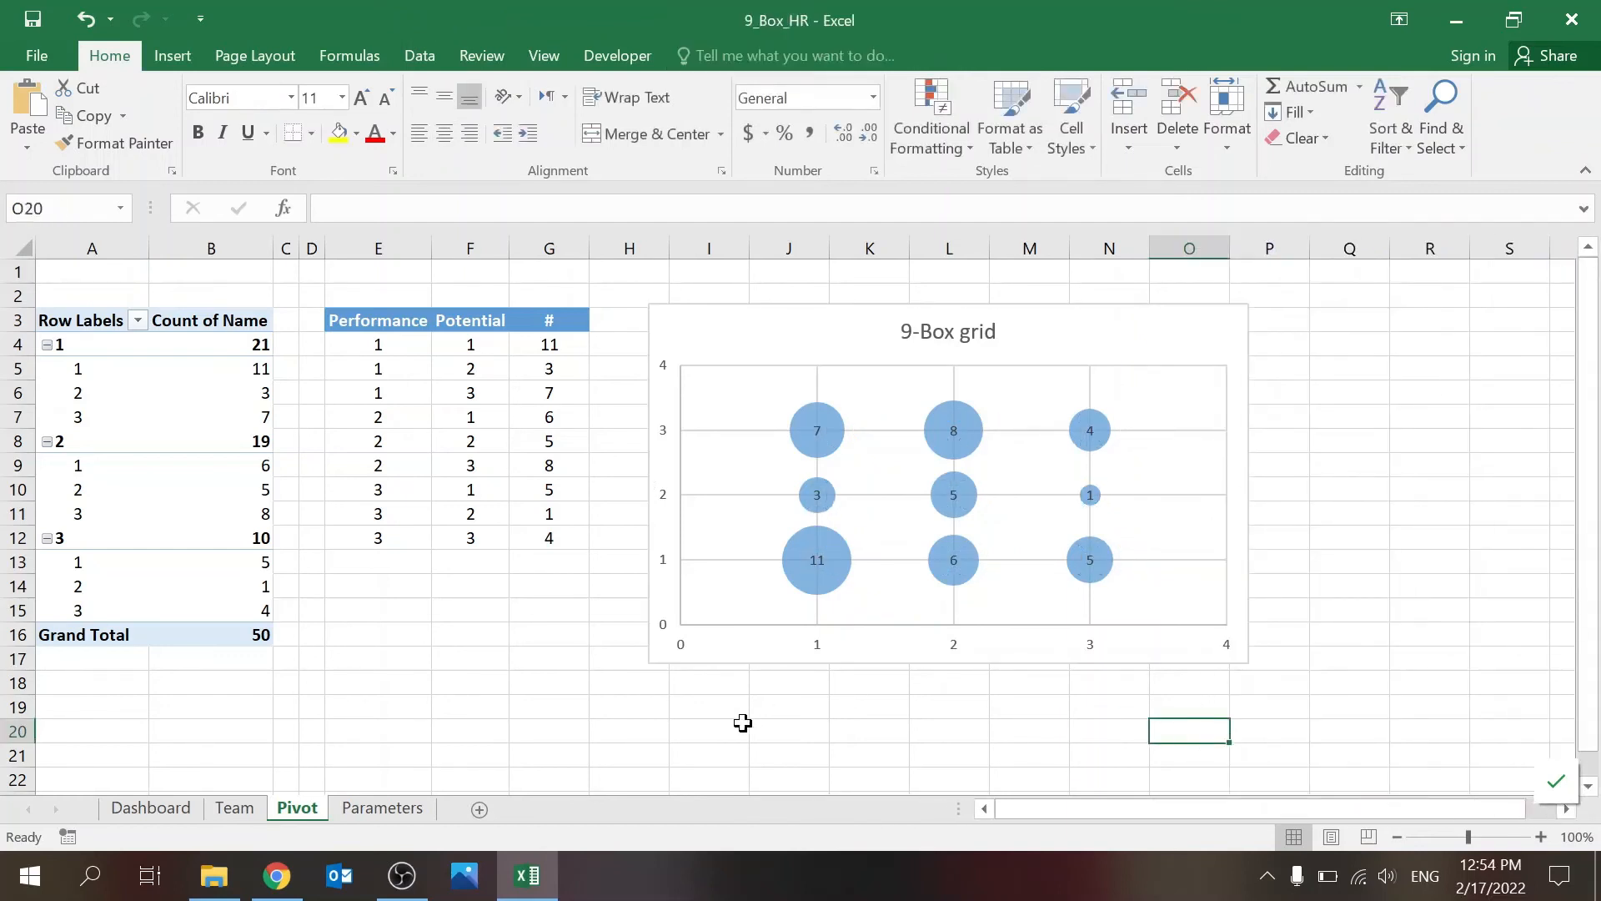
Step: Fill the two bubbles at performance 1 with potential 1 and 2 in the recently used orange-red
{"action": "left_click", "coordinate": [808, 587]}
{"action": "left_click", "coordinate": [805, 581]}
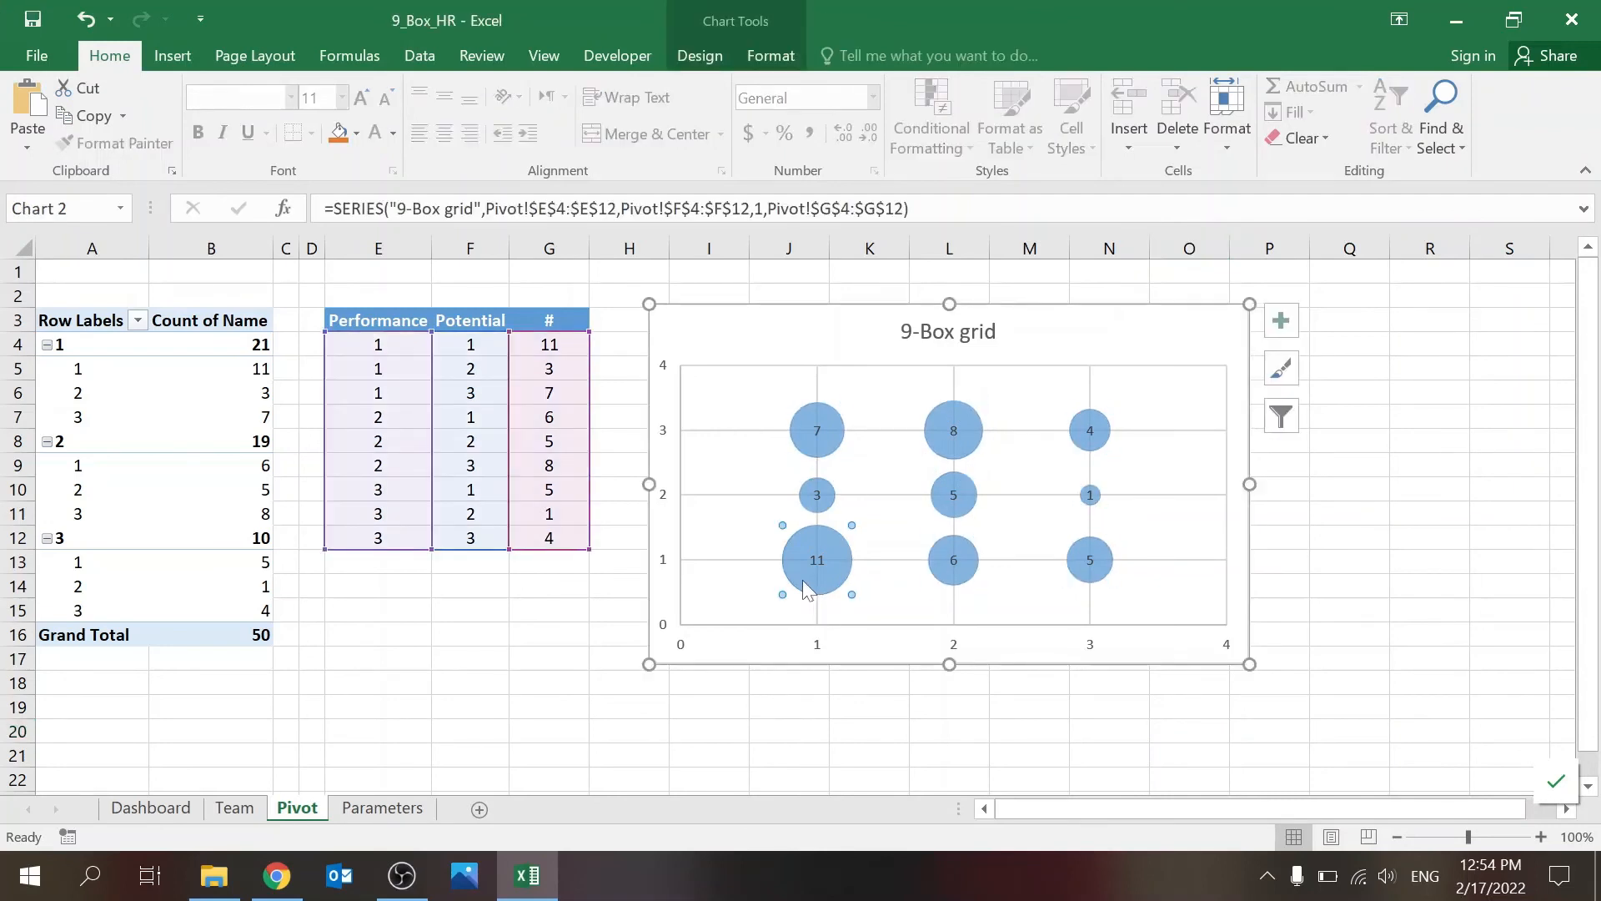
{"action": "left_click", "coordinate": [356, 133]}
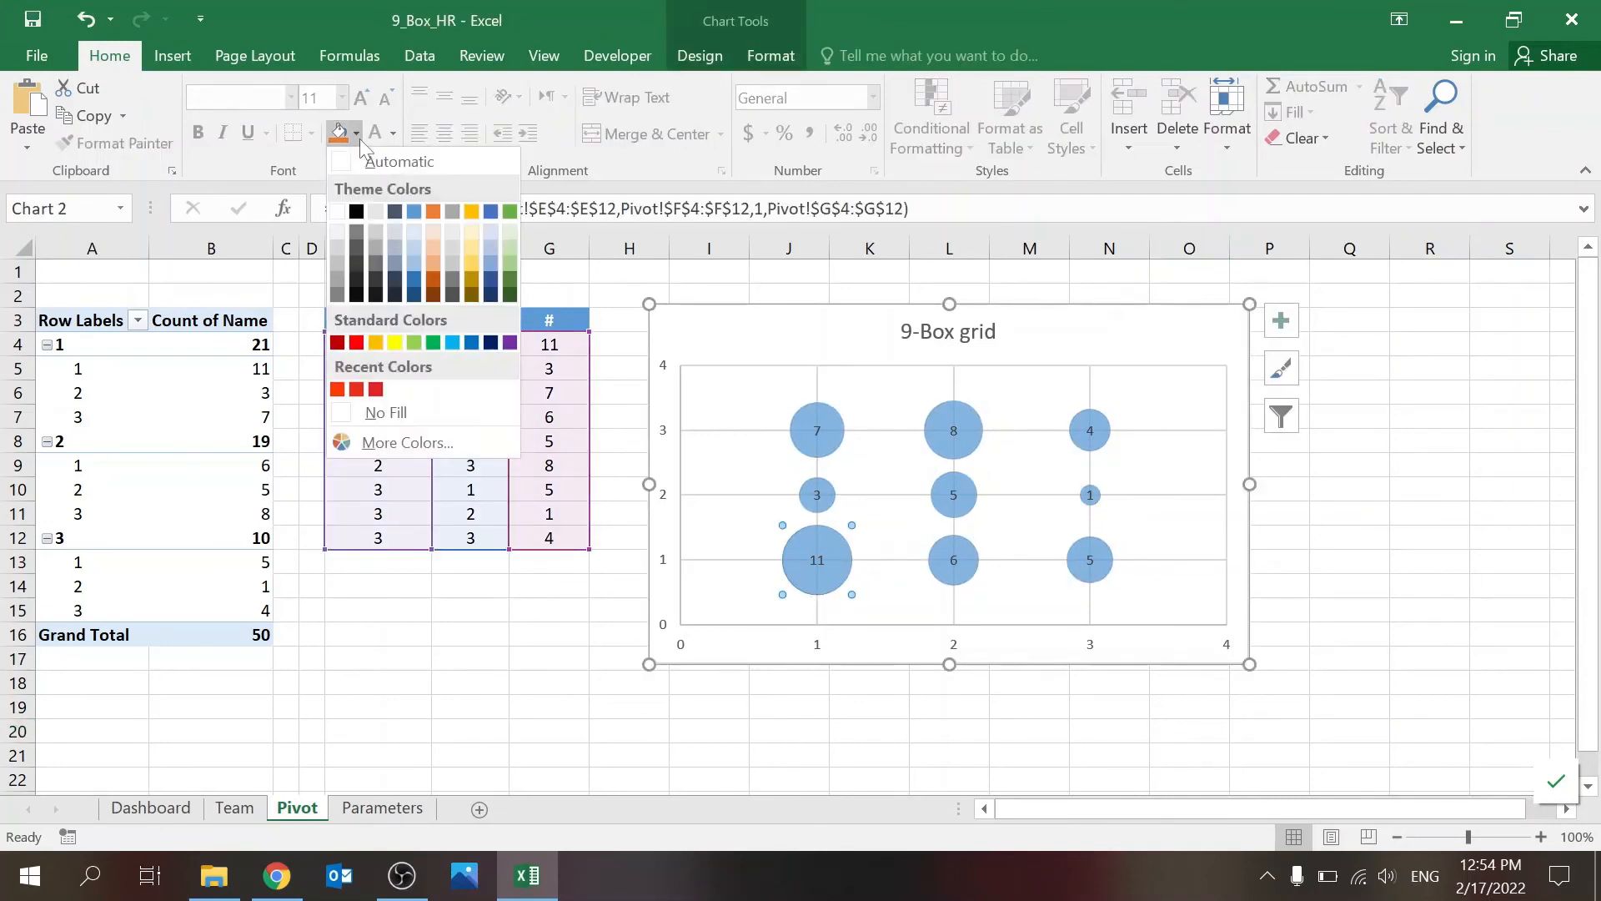
{"action": "left_click", "coordinate": [337, 389]}
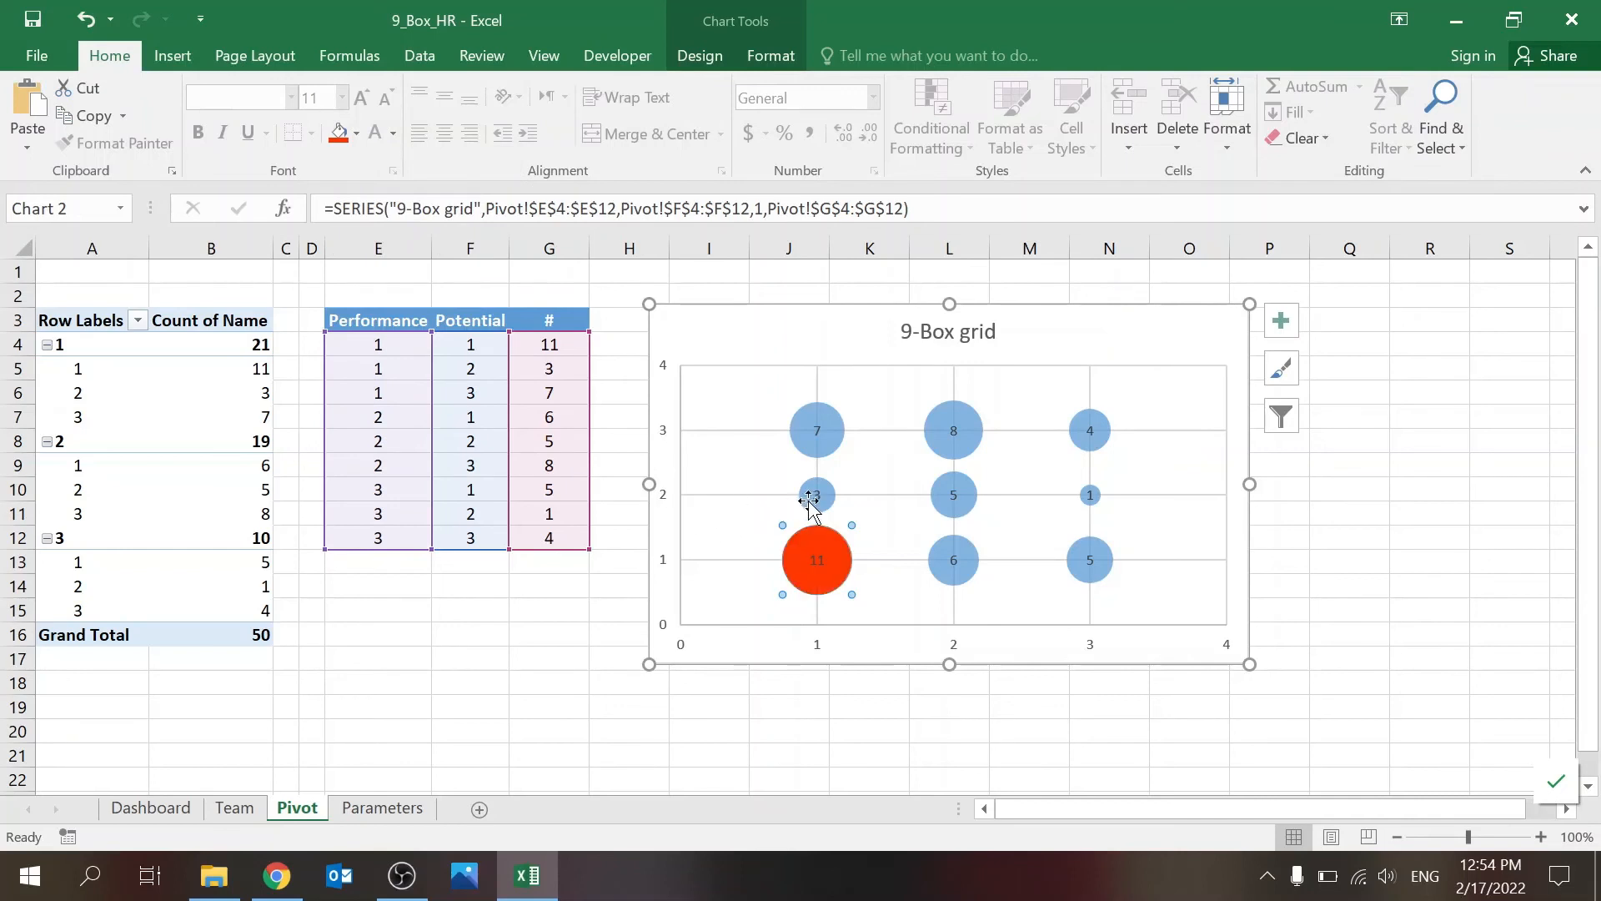
{"action": "left_click", "coordinate": [810, 498]}
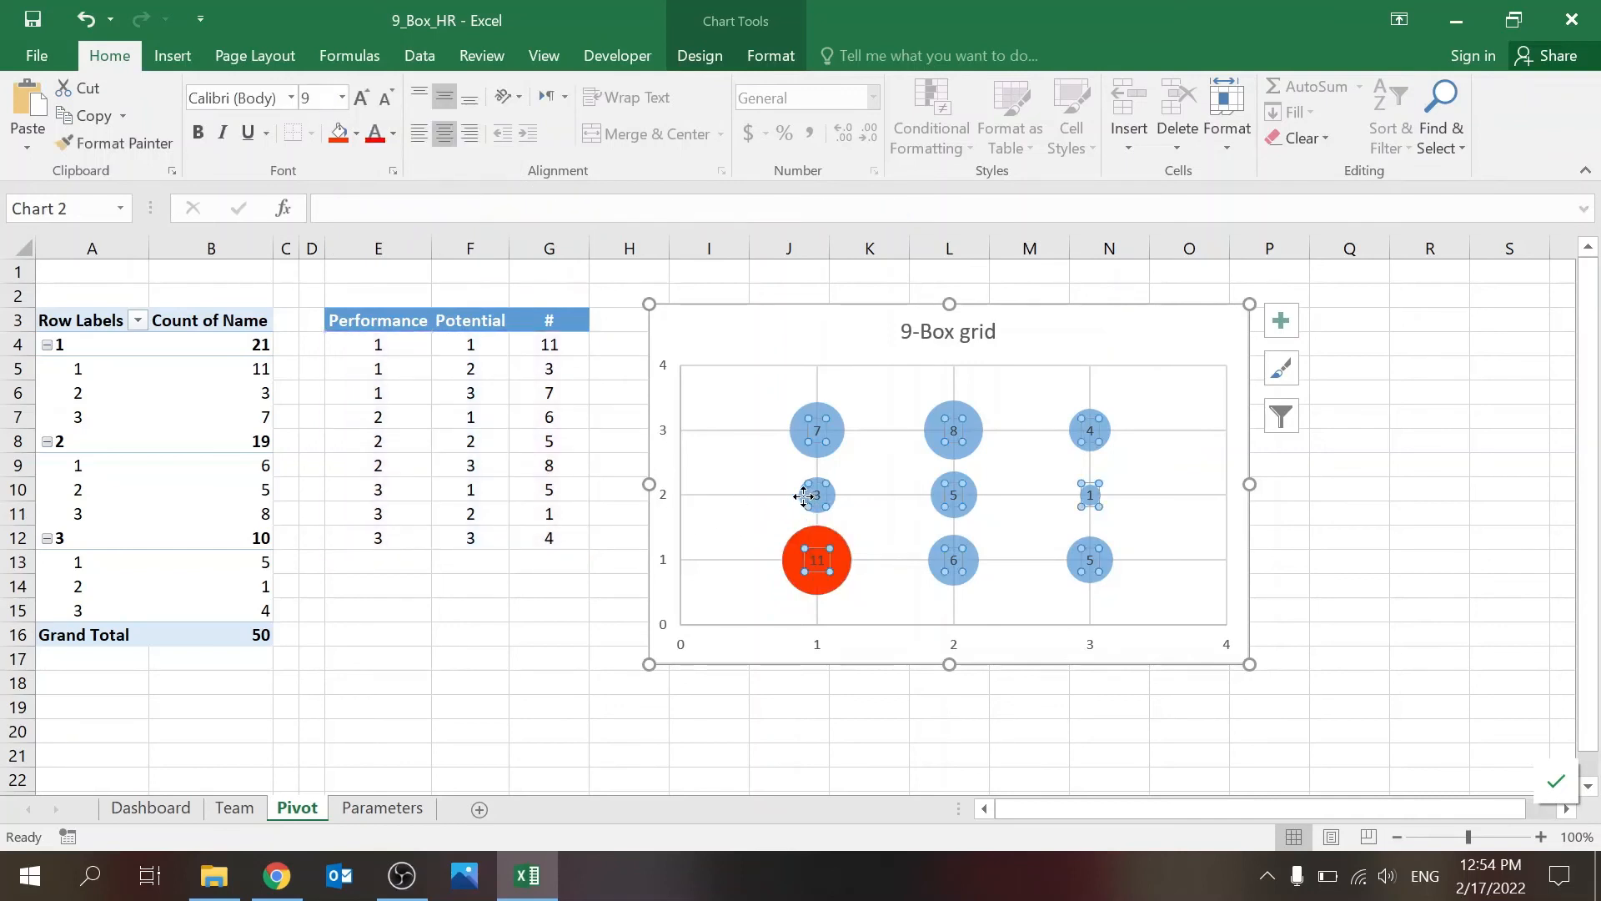
{"action": "left_click", "coordinate": [809, 496]}
{"action": "left_click", "coordinate": [828, 500]}
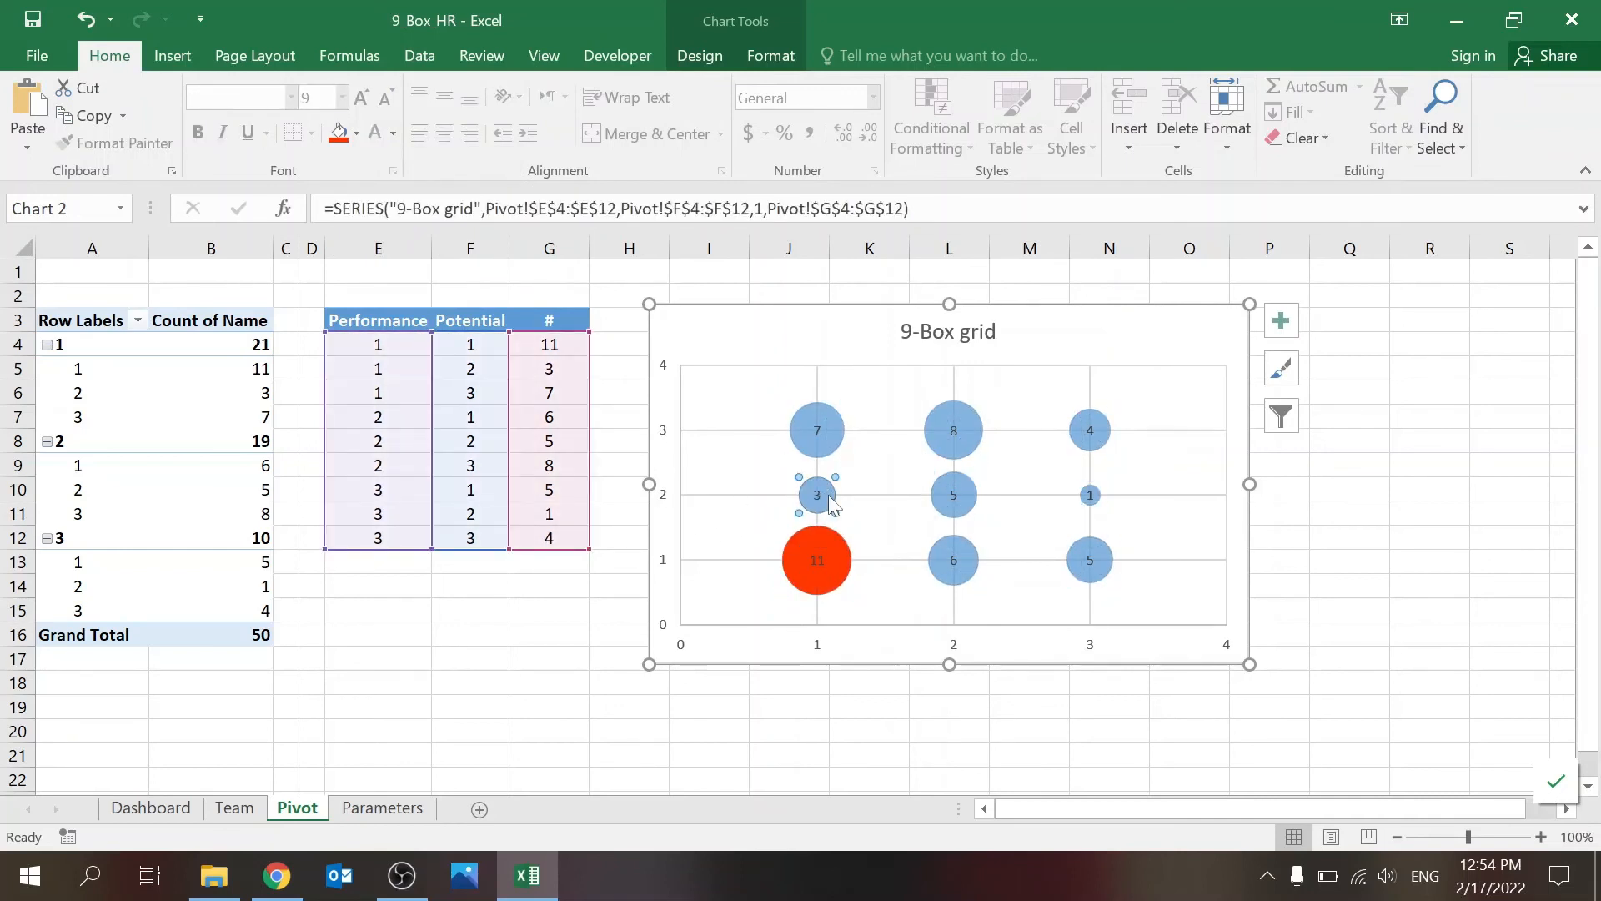
{"action": "left_click", "coordinate": [337, 138]}
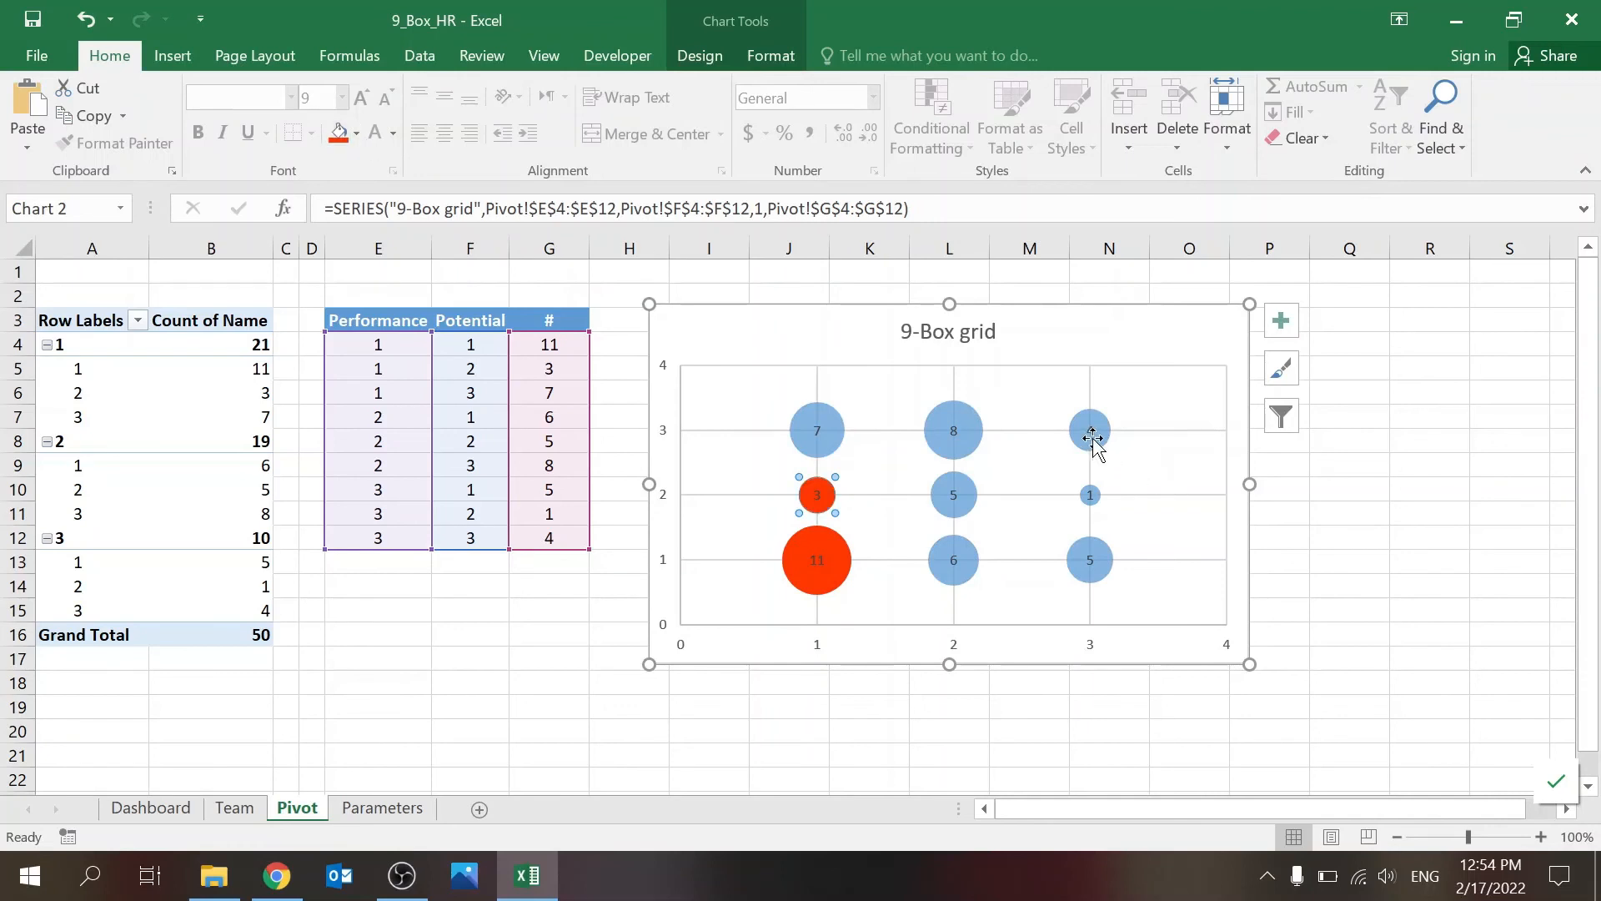
Step: Fill the bubble at performance 3 and potential 3 with standard green
{"action": "left_click", "coordinate": [1090, 430]}
{"action": "left_click", "coordinate": [1112, 444]}
{"action": "left_click", "coordinate": [1109, 447]}
{"action": "left_click", "coordinate": [358, 135]}
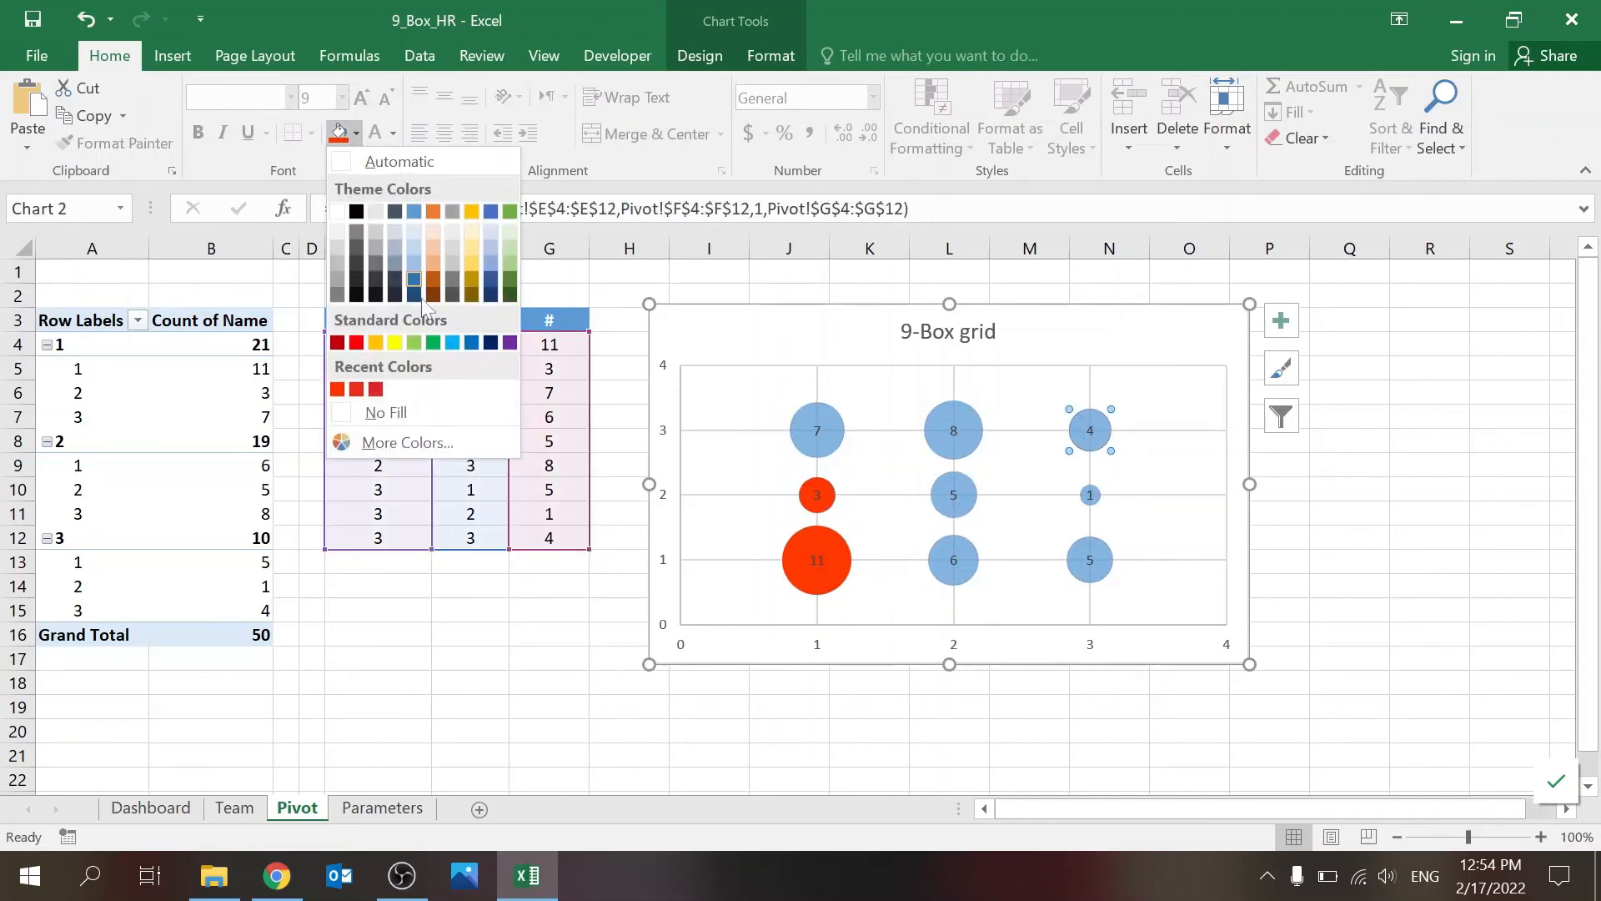
{"action": "left_click", "coordinate": [427, 337]}
{"action": "left_click", "coordinate": [1091, 725]}
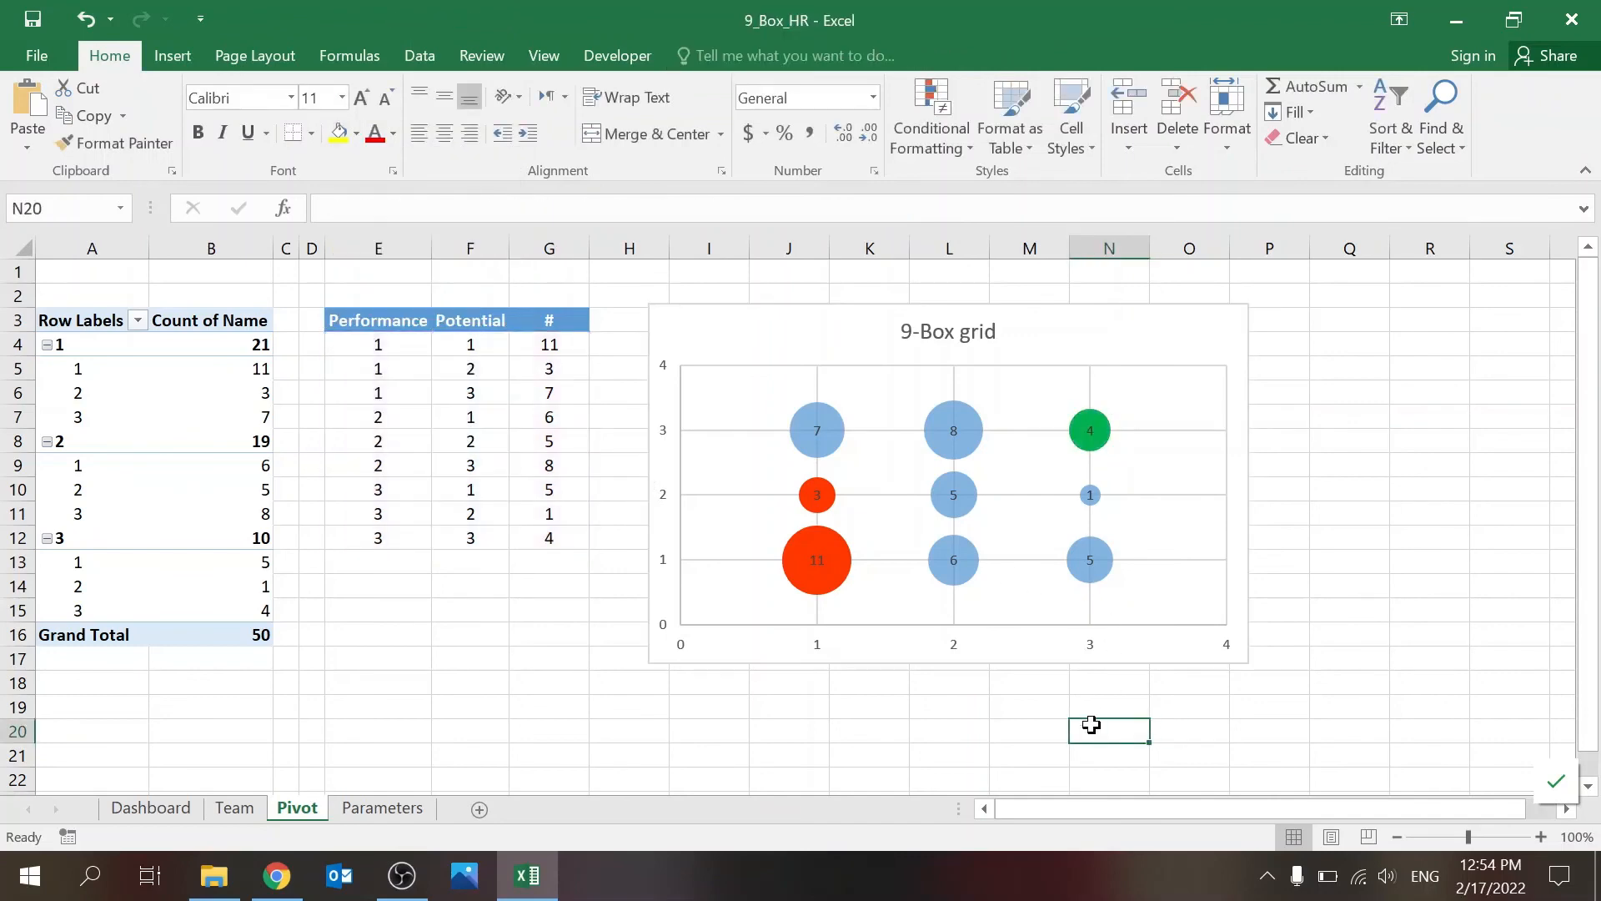
Step: Add primary horizontal and primary vertical axis titles to the 9-Box grid chart
{"action": "left_click", "coordinate": [1094, 347]}
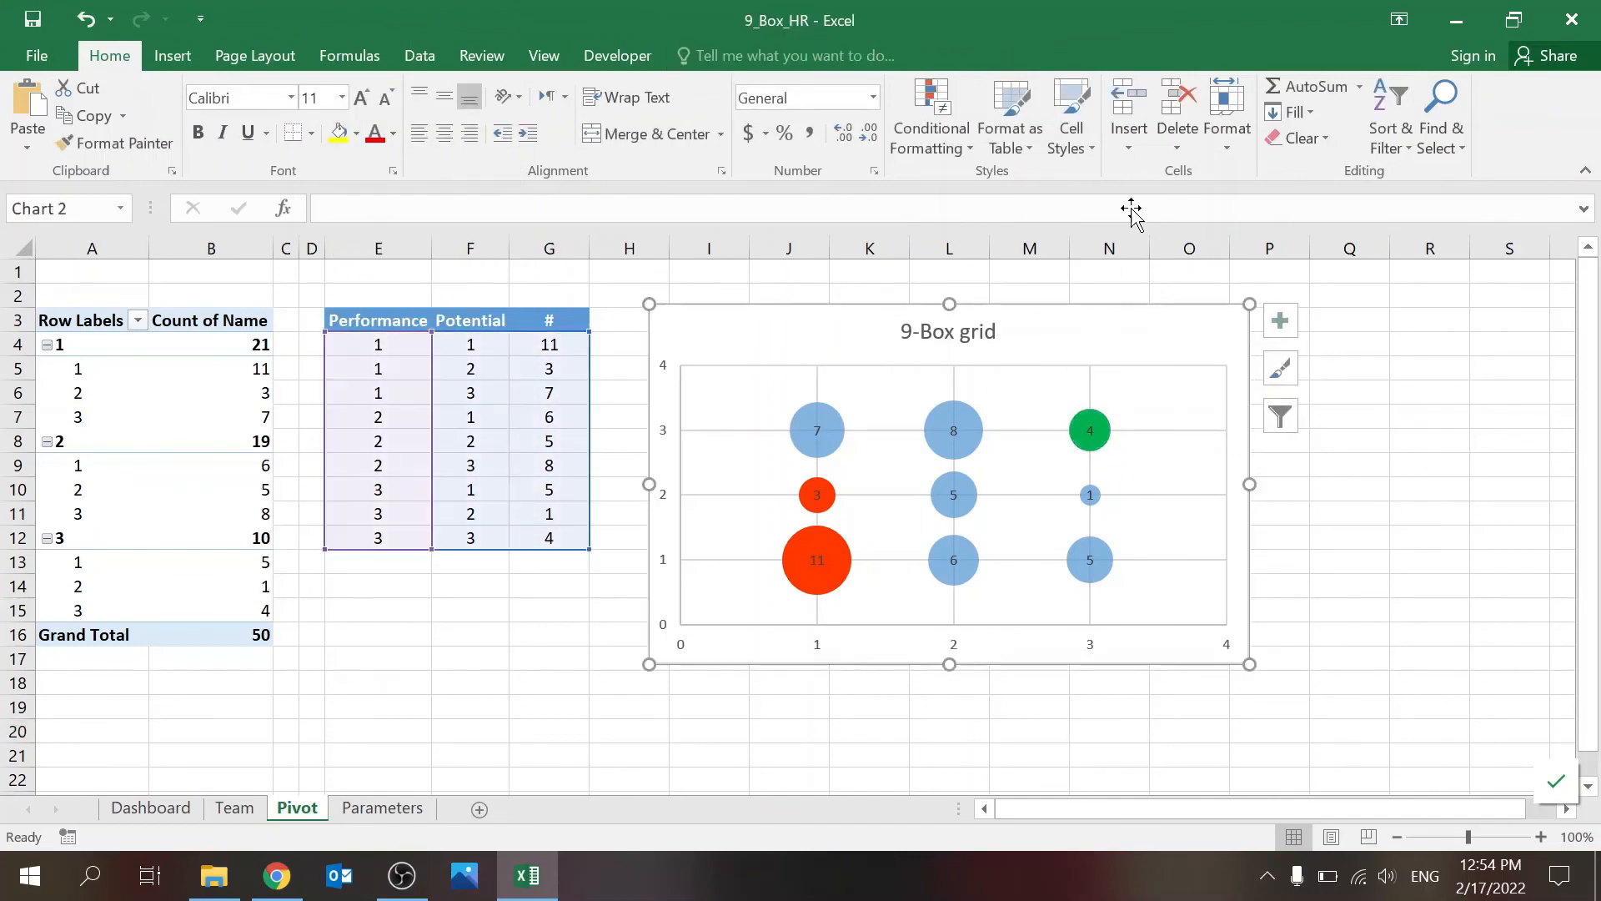
{"action": "left_click", "coordinate": [703, 54]}
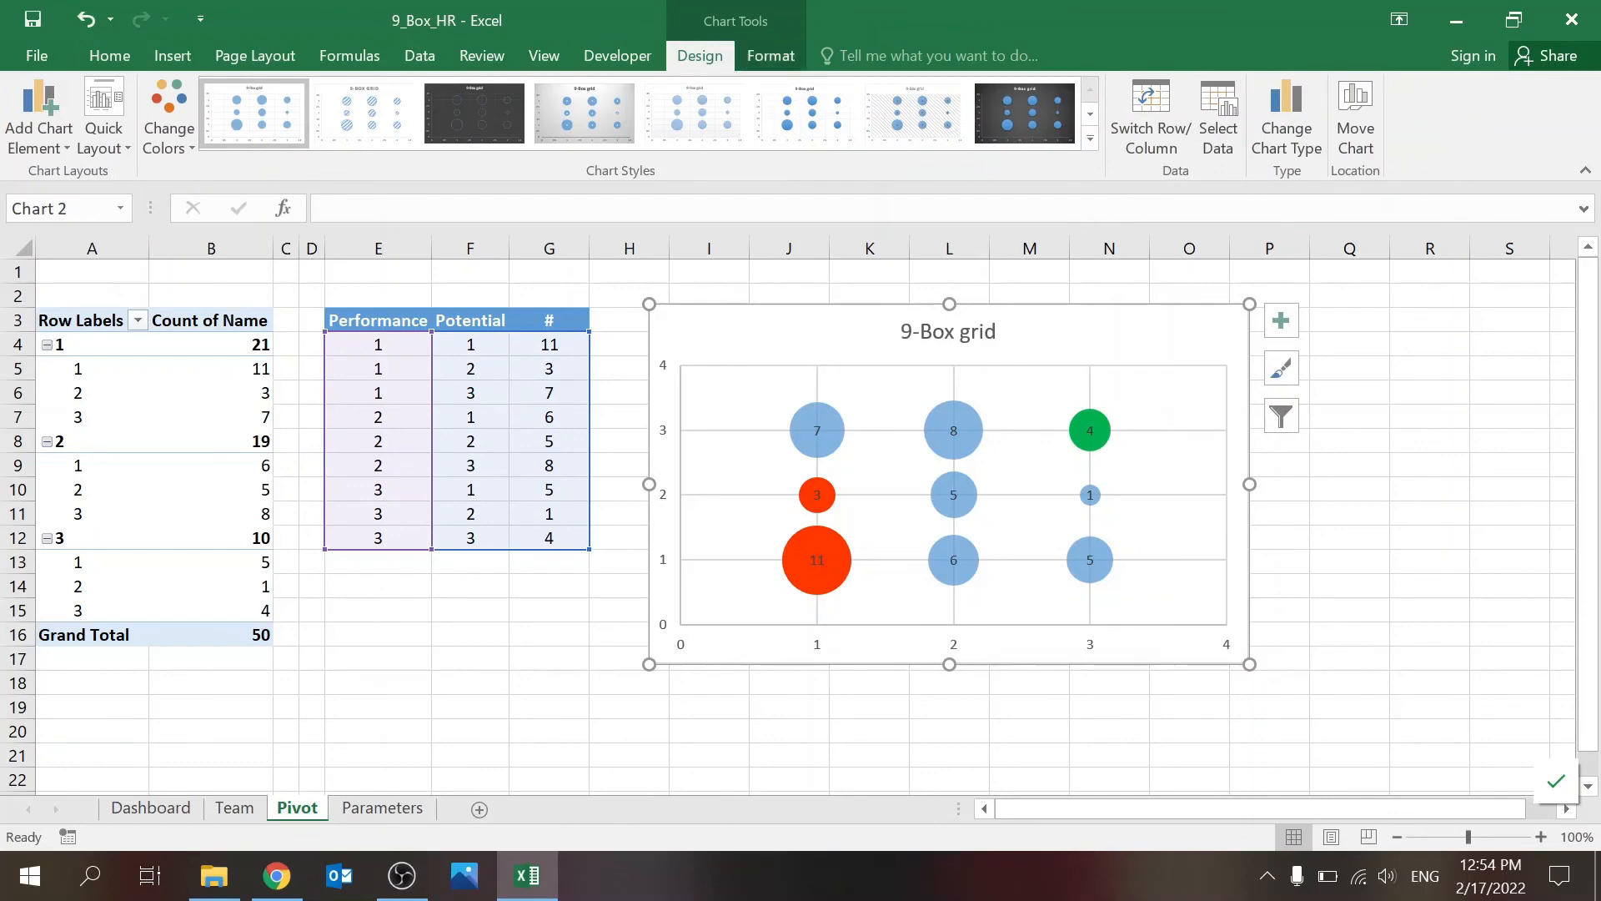
{"action": "left_click", "coordinate": [67, 152]}
{"action": "mouse_move", "coordinate": [108, 204]}
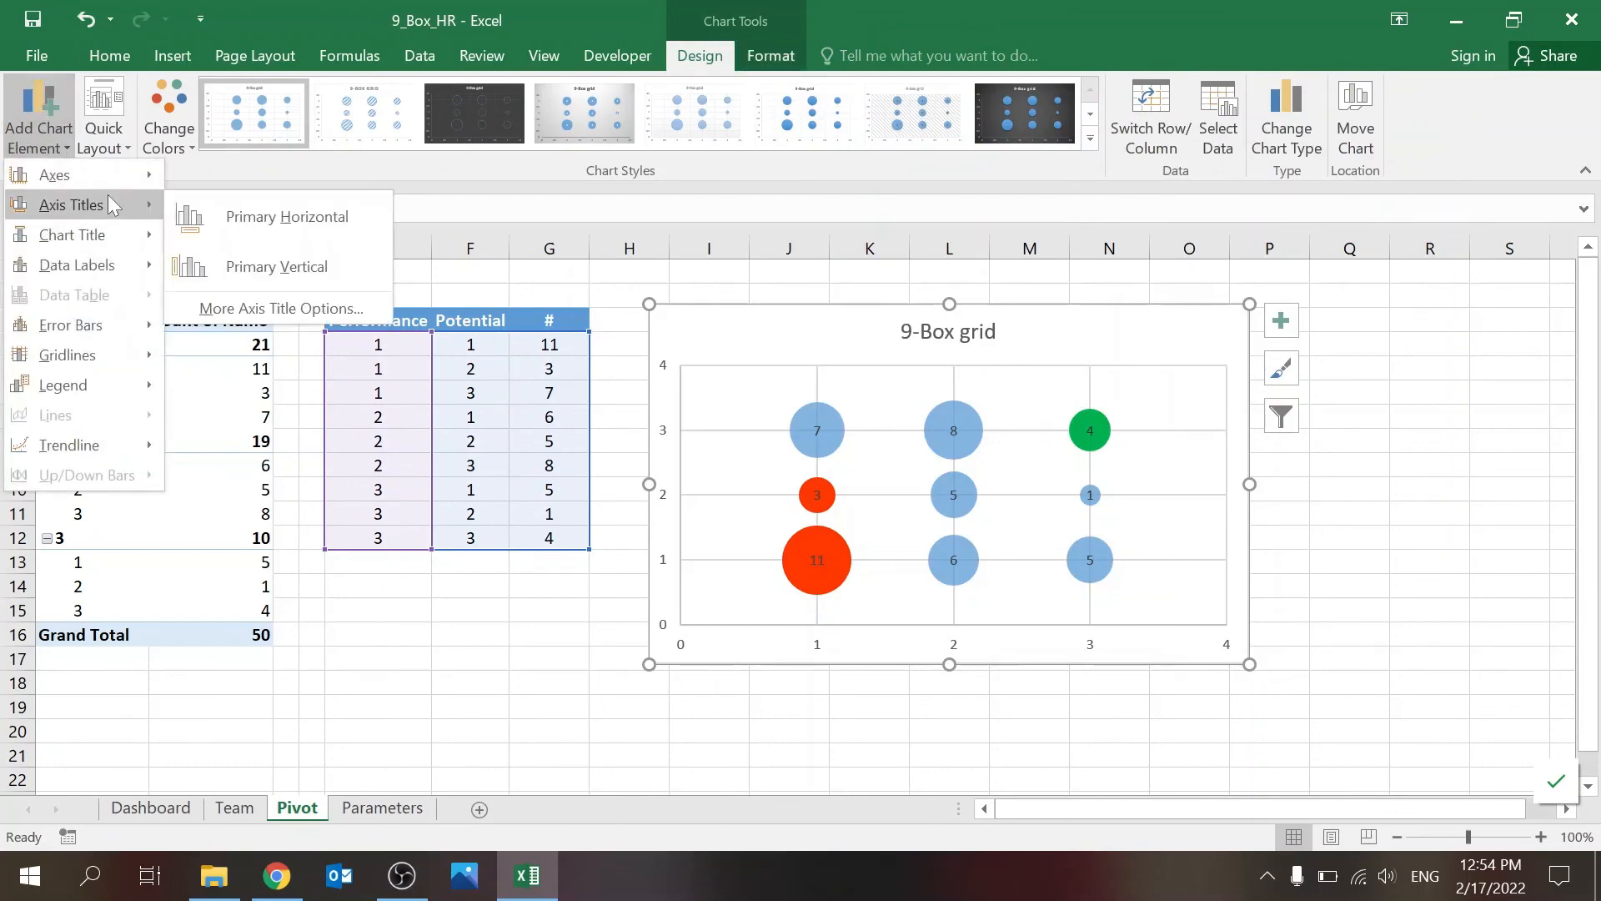
{"action": "left_click", "coordinate": [213, 217]}
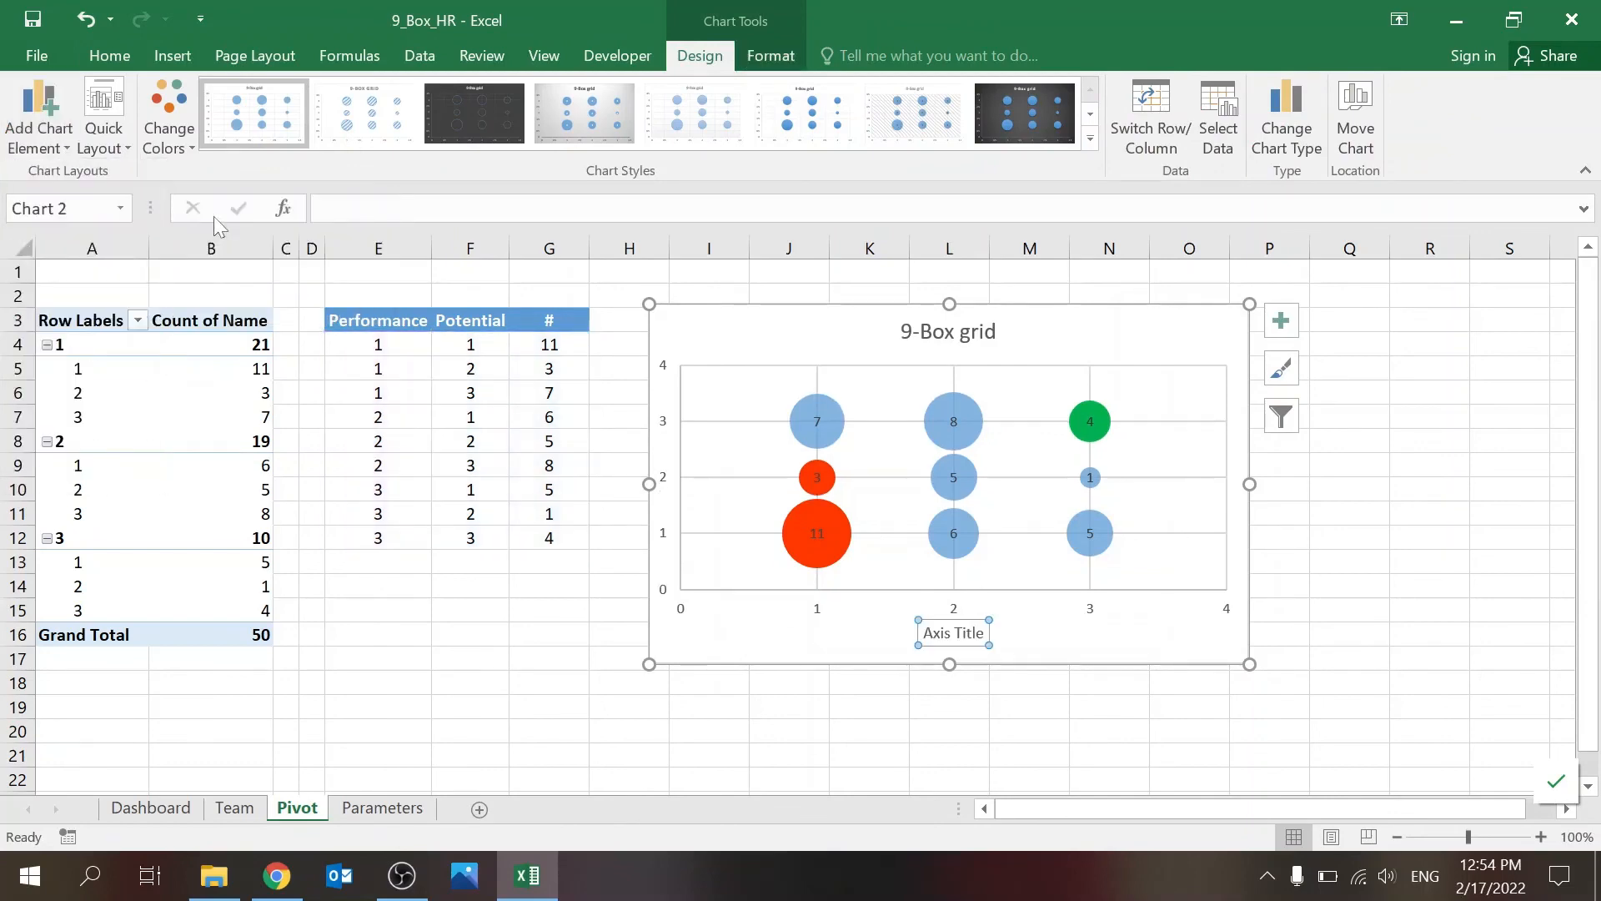
{"action": "left_click", "coordinate": [41, 117]}
{"action": "mouse_move", "coordinate": [75, 204]}
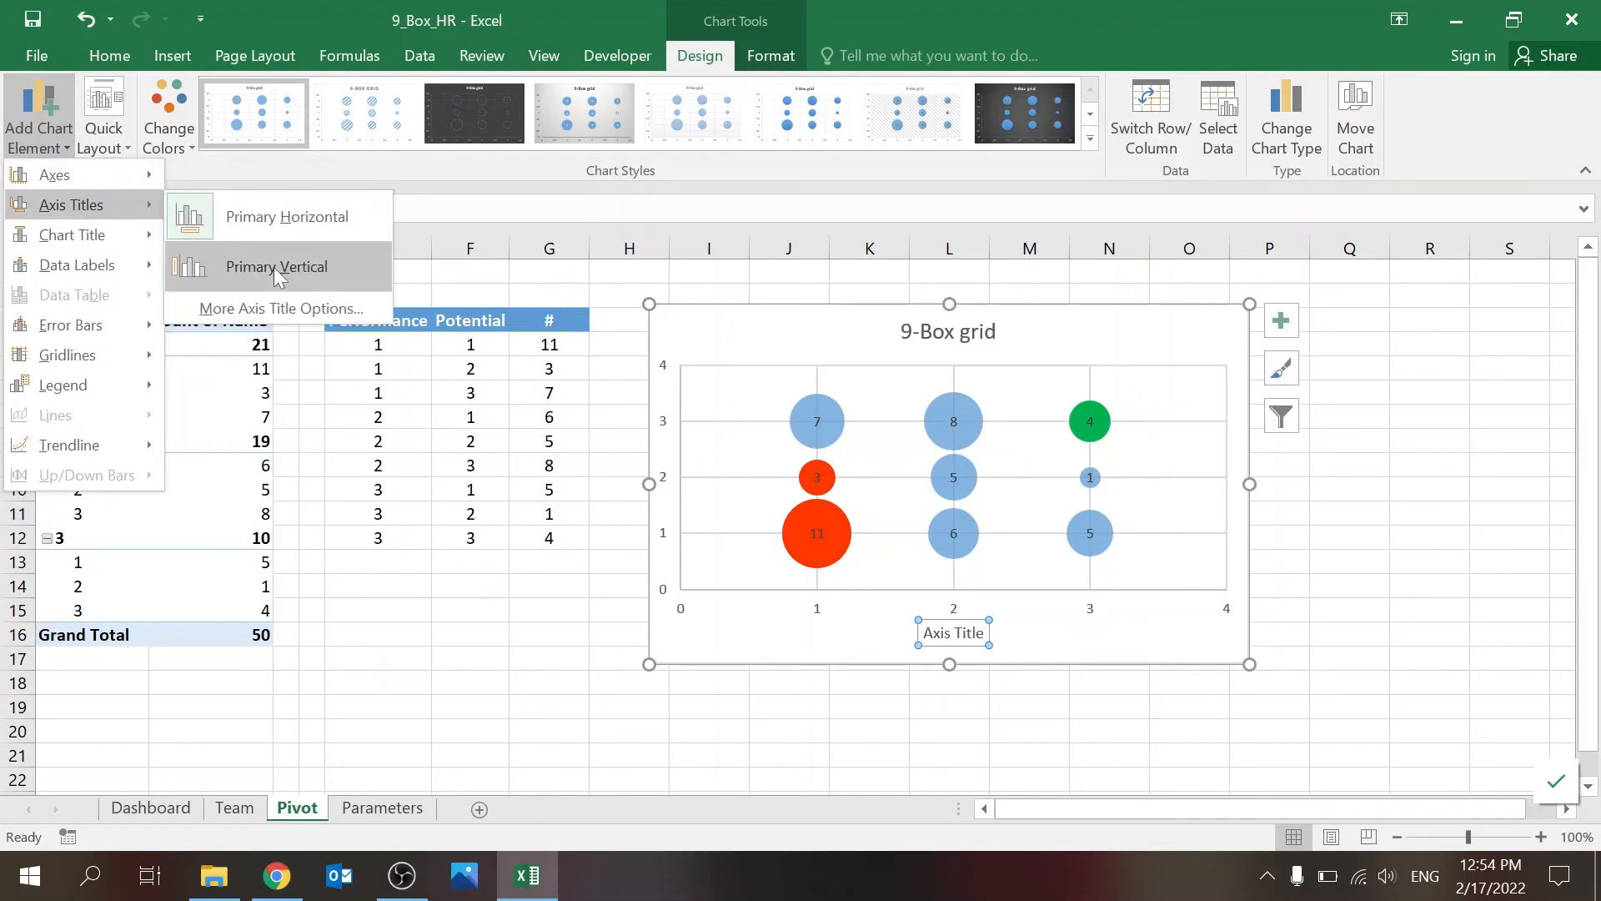
{"action": "left_click", "coordinate": [279, 267]}
{"action": "left_click", "coordinate": [859, 703]}
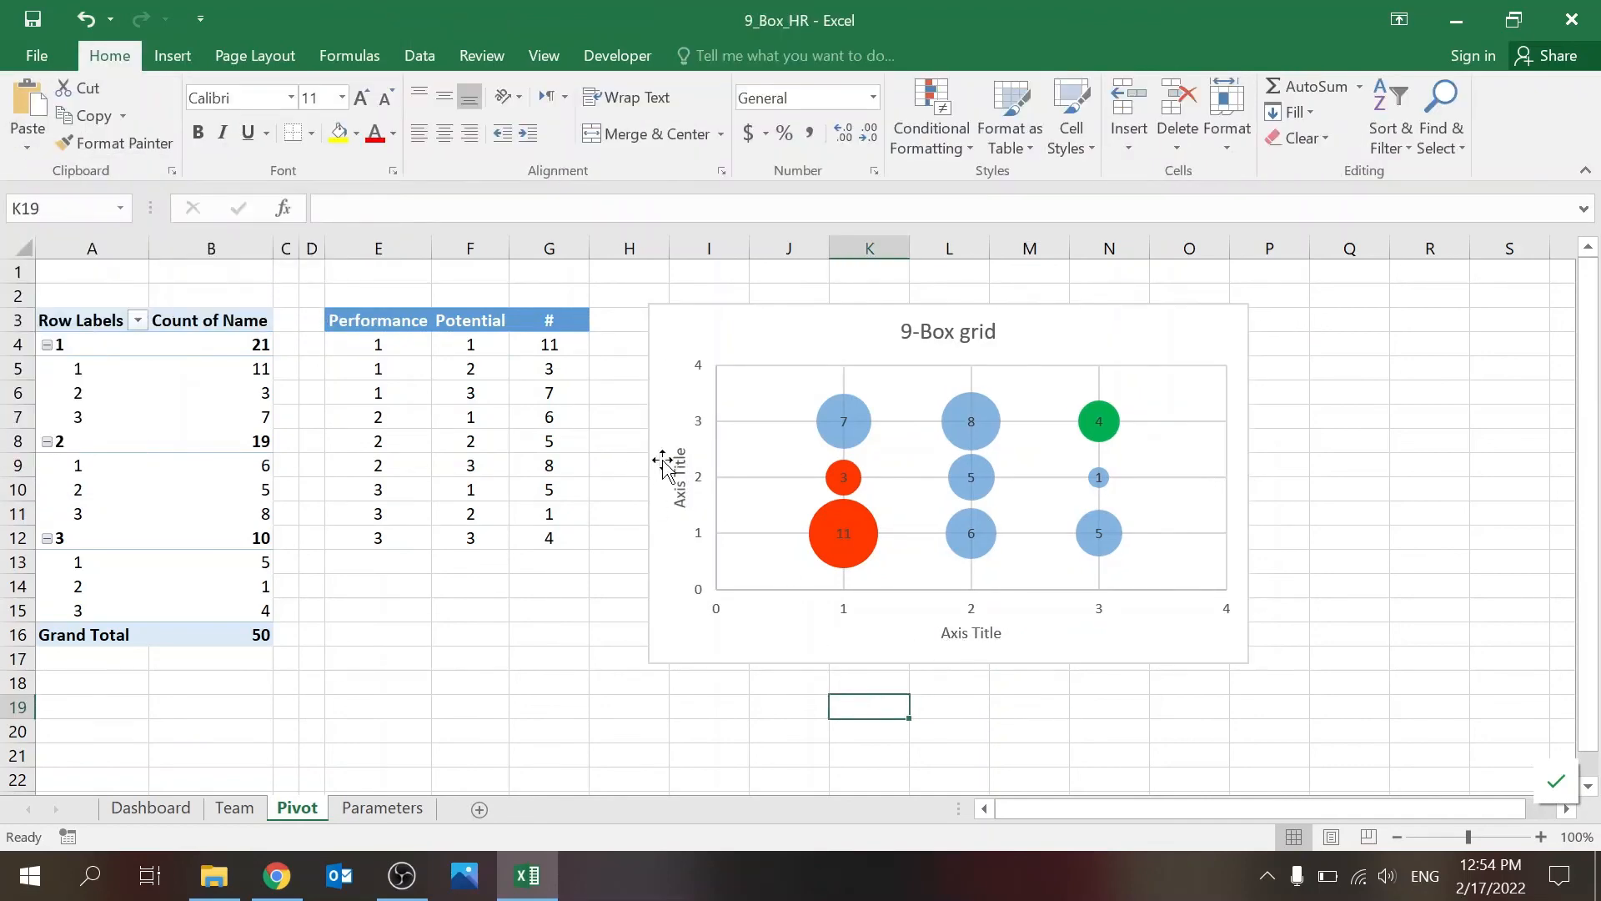
Step: Switch to the Dashboard sheet
{"action": "left_click", "coordinate": [158, 808]}
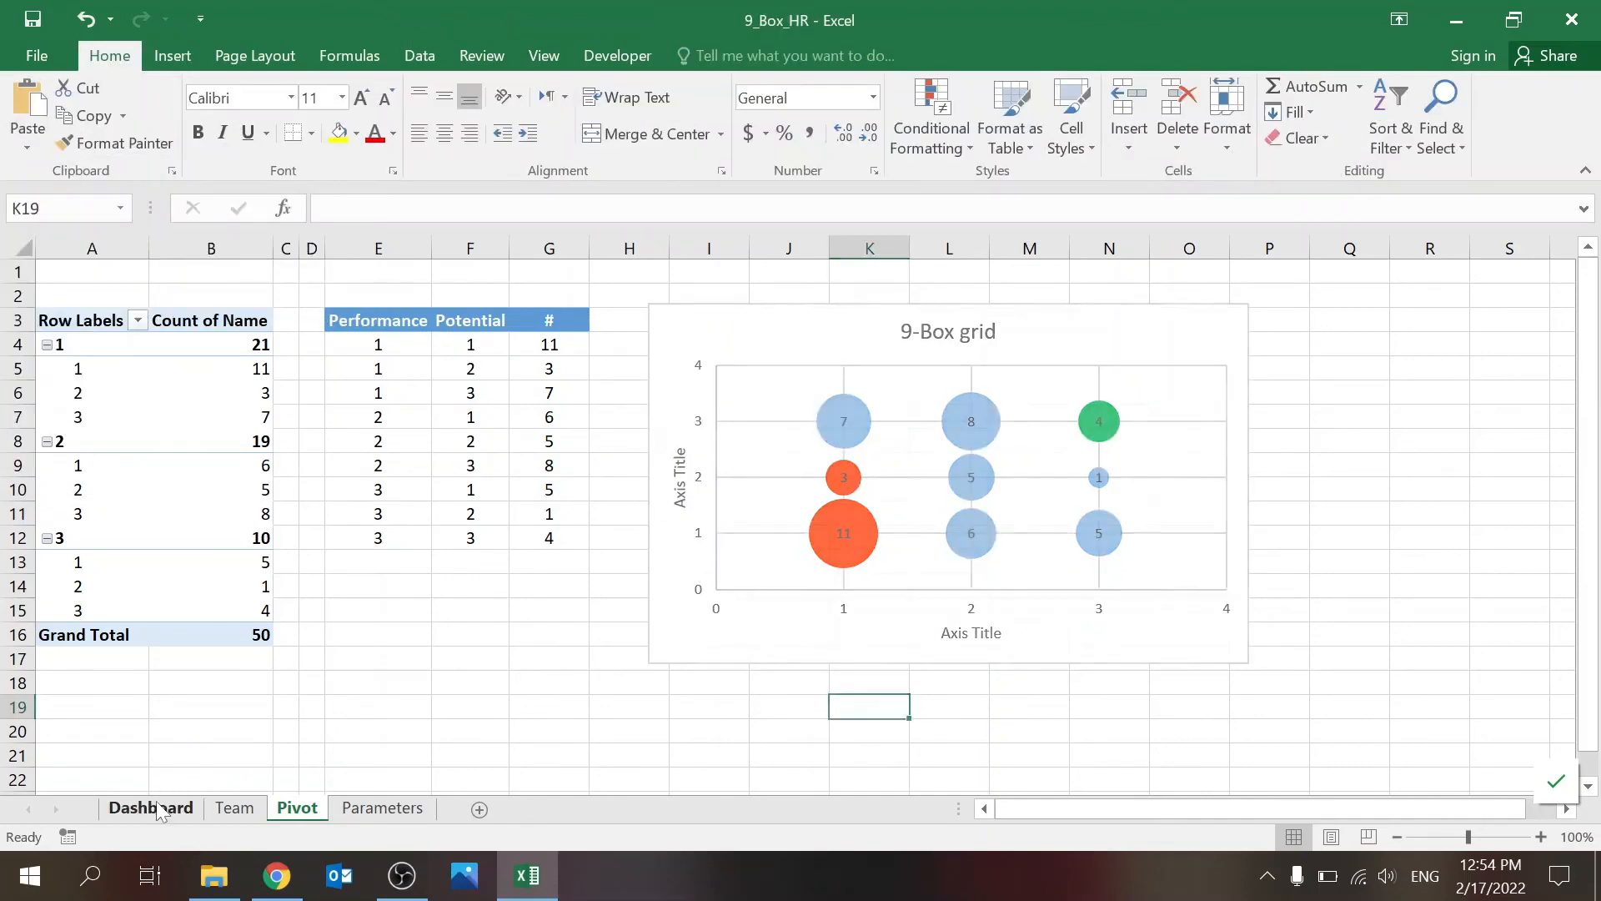